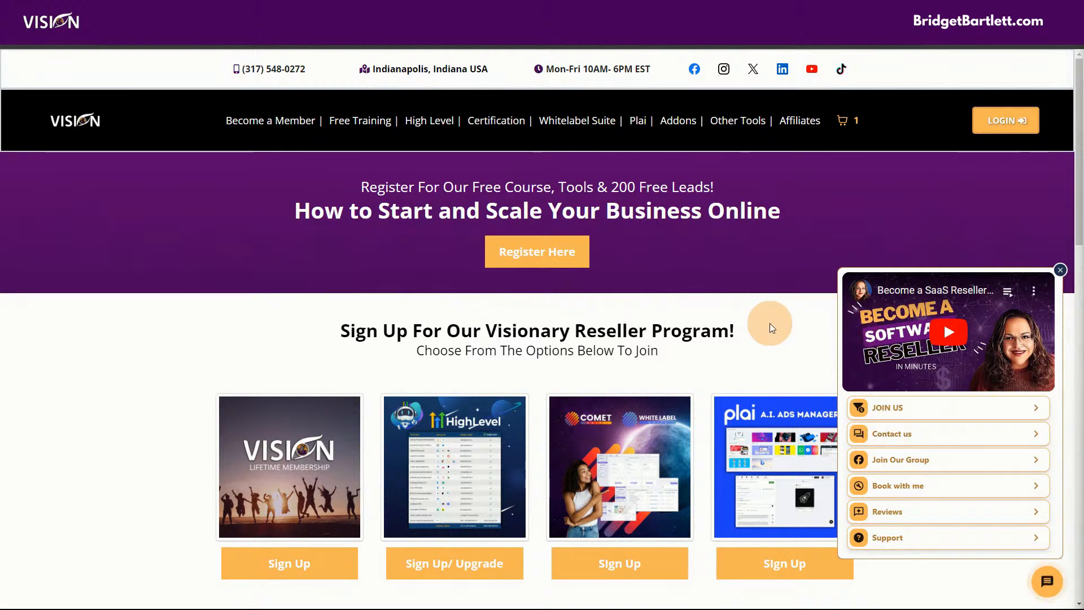
Step: Look over the Visionary Reseller Program sign-up options and the start of the Shop Our Resources section
scroll(756, 318, "down", 1)
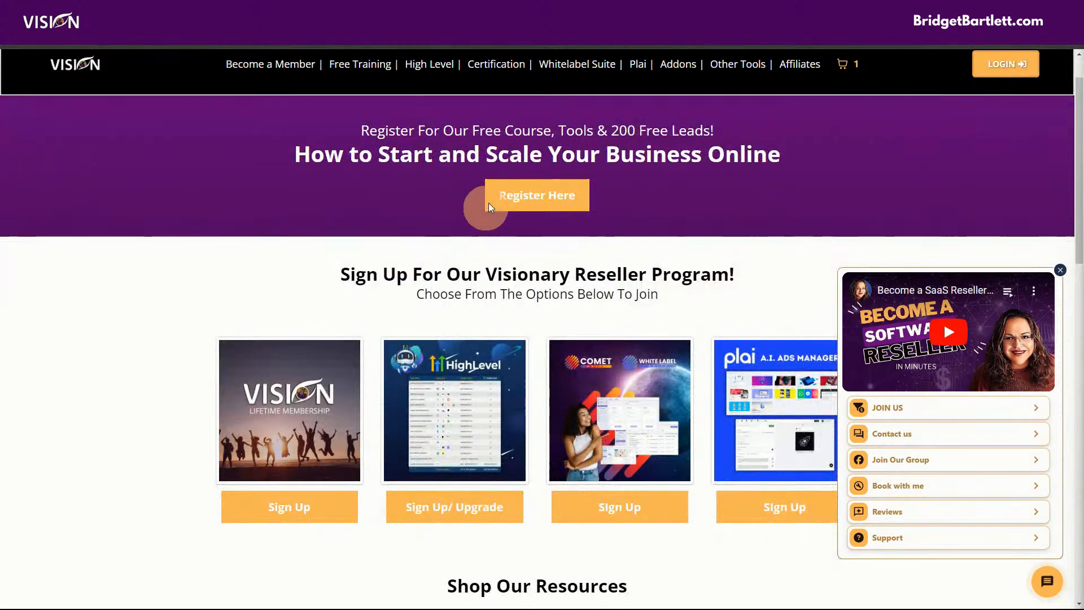
scroll(395, 255, "up", 1)
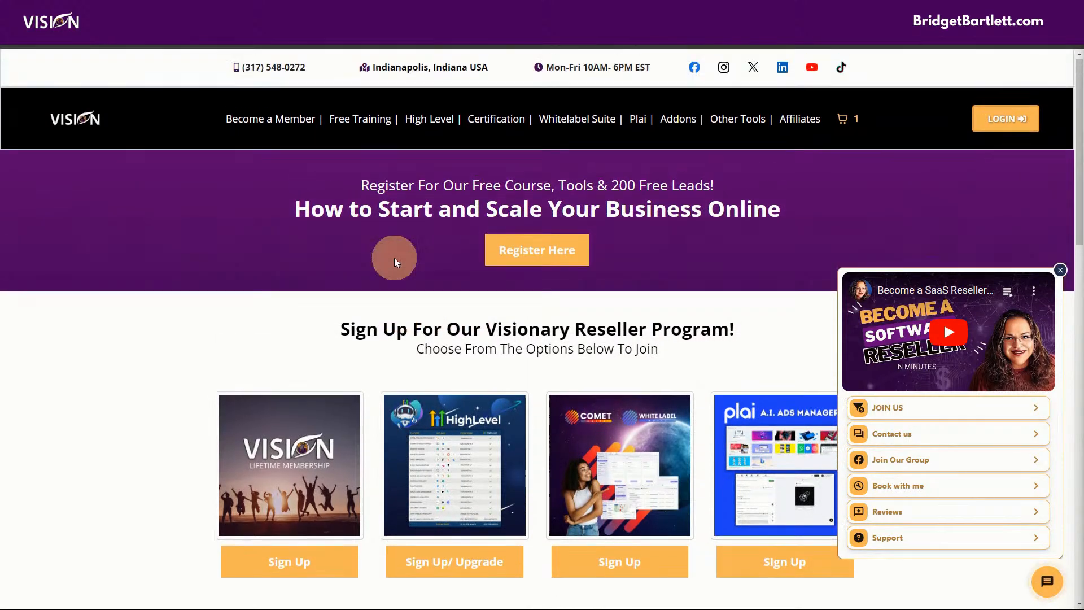
scroll(230, 279, "down", 3)
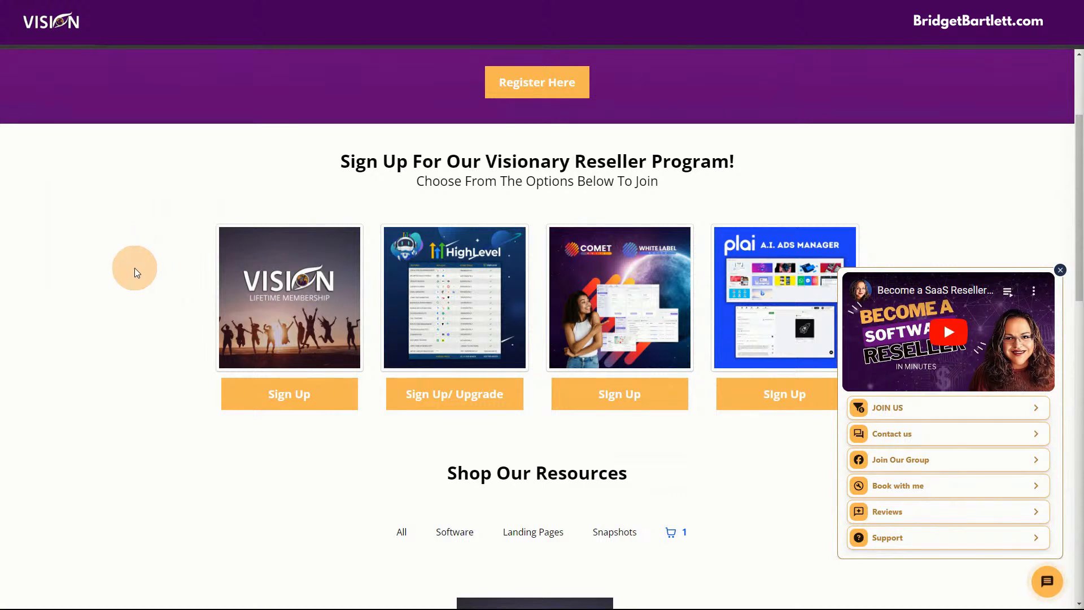
scroll(134, 268, "up", 1)
scroll(134, 266, "down", 2)
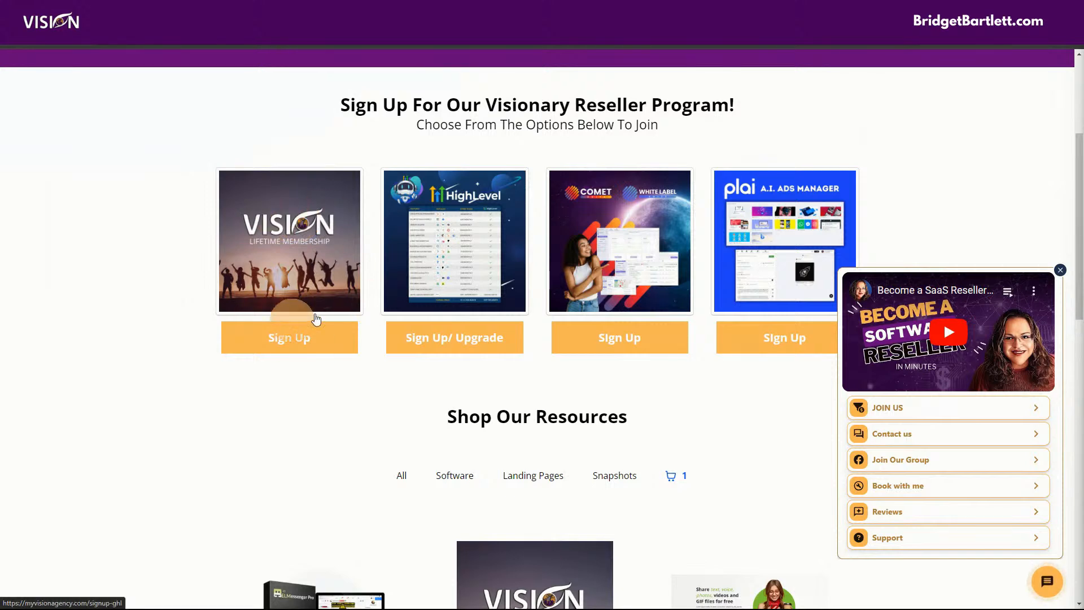
scroll(566, 533, "down", 3)
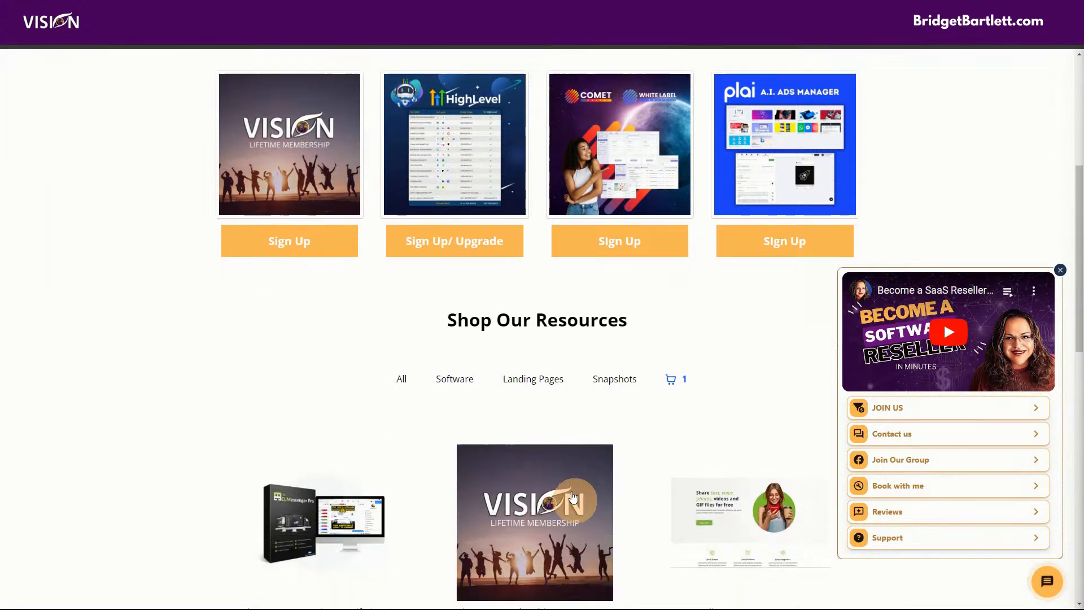
Step: View the Visionary Membership LIFETIME product and its checkout, and return to the Shop Our Resources section
left_click(545, 462)
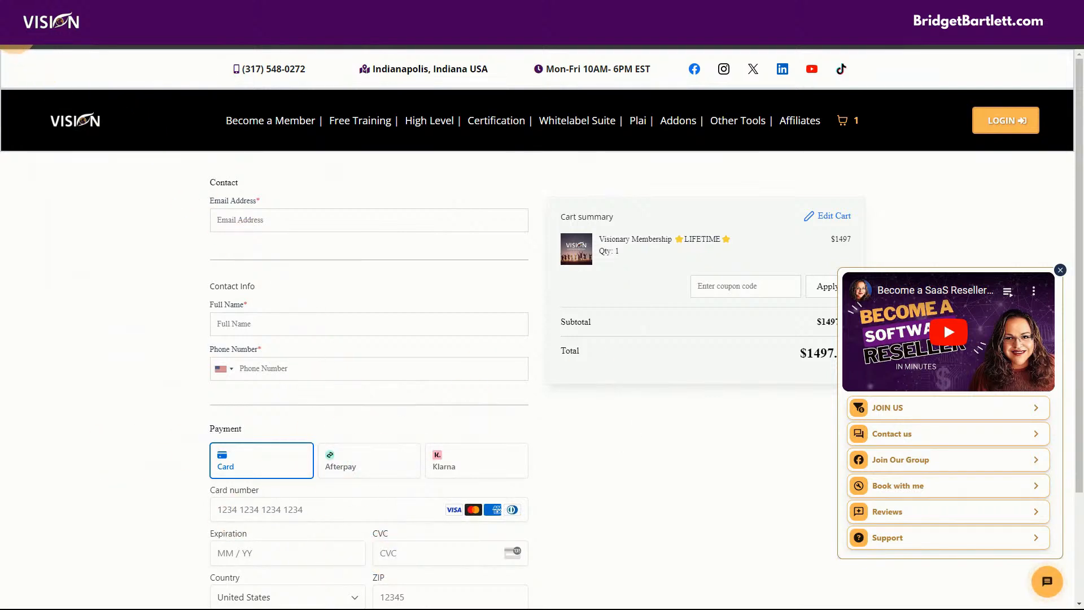
left_click(9, 28)
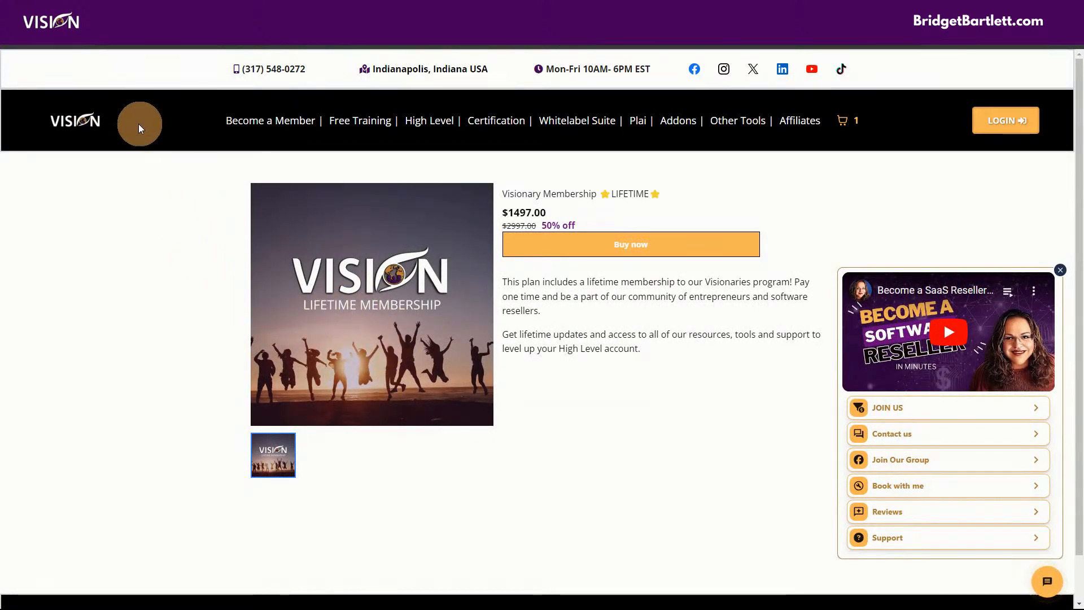
left_click(9, 28)
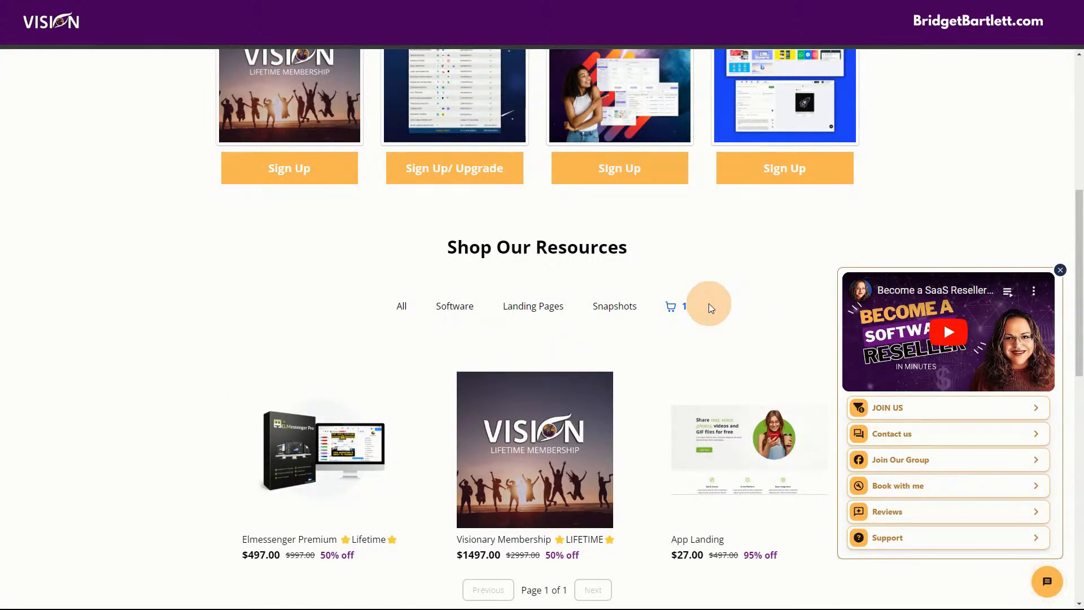
Step: Review the shop's resources and show only the Software category
scroll(709, 303, "up", 1)
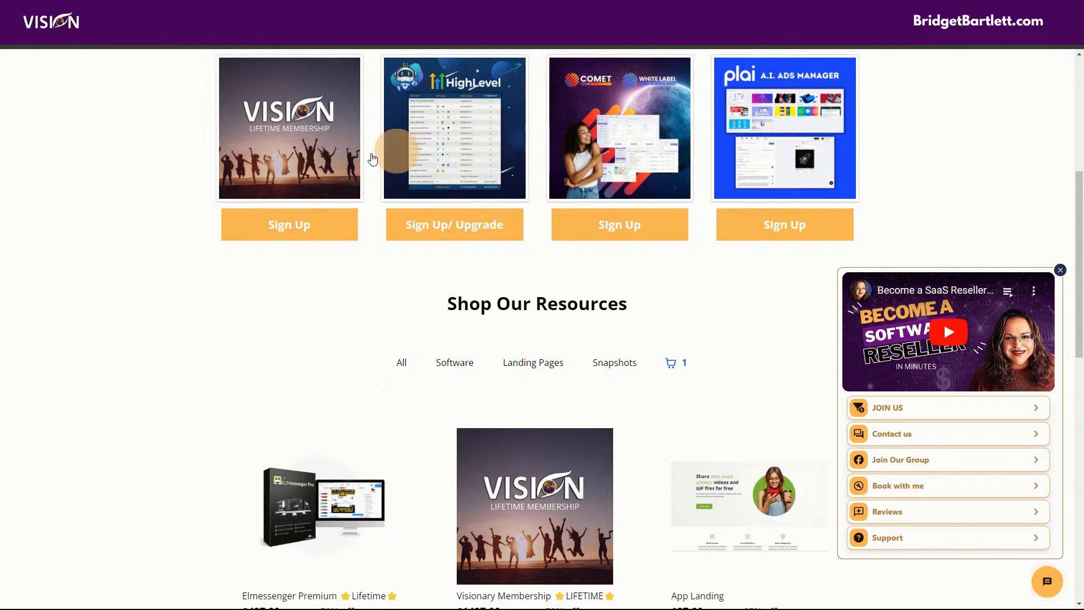
scroll(819, 163, "up", 2)
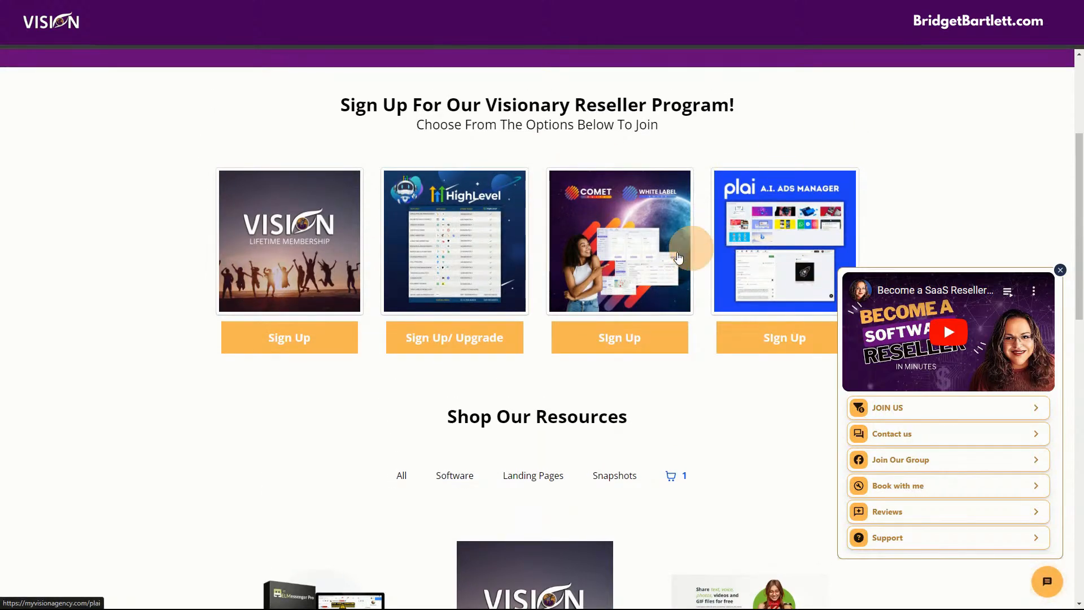
scroll(472, 314, "down", 2)
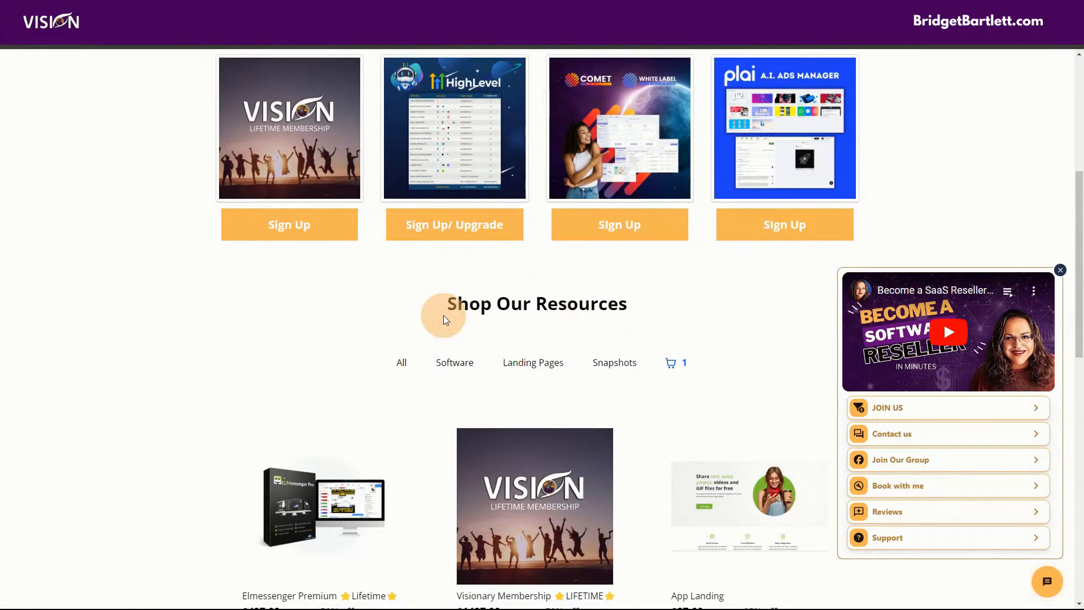
scroll(767, 344, "down", 1)
scroll(768, 340, "down", 3)
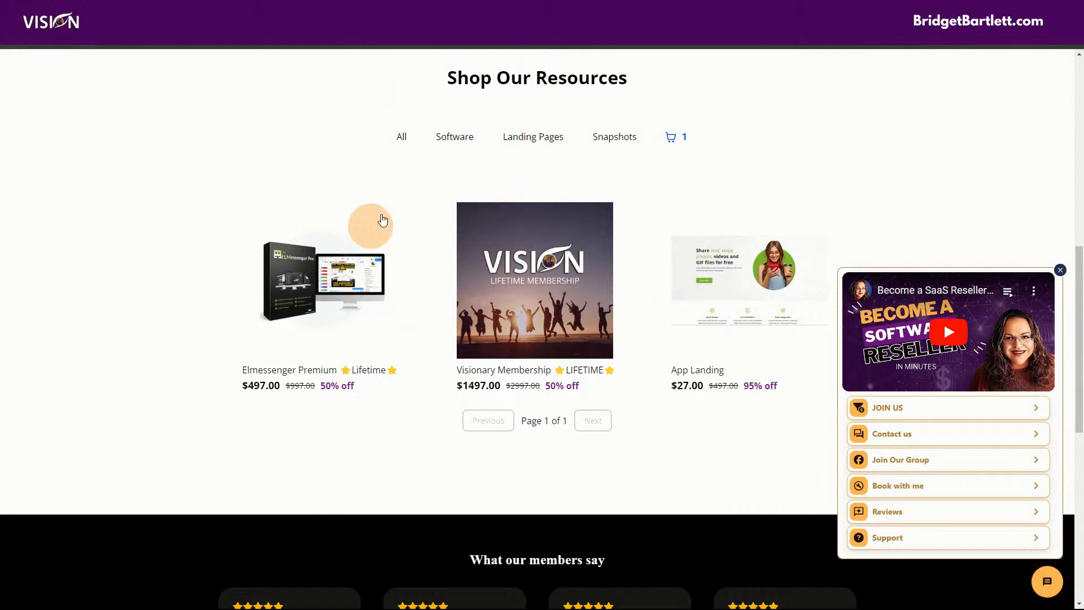
left_click(451, 138)
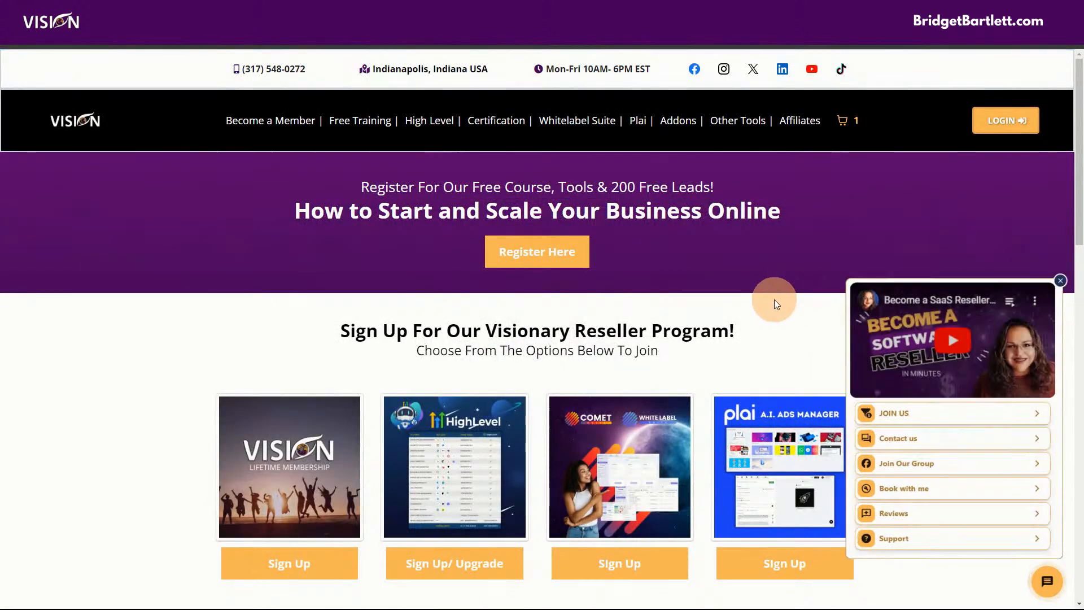
Step: View the Elmessenger Premium Lifetime product page and return to the Software category
scroll(774, 299, "down", 2)
scroll(773, 299, "down", 1)
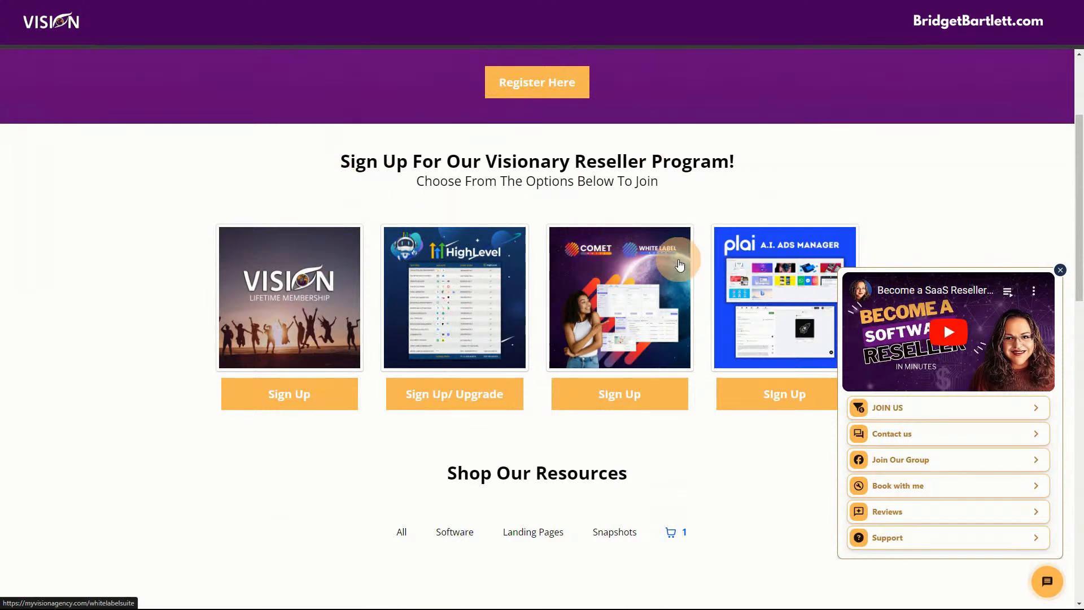
scroll(697, 291, "down", 3)
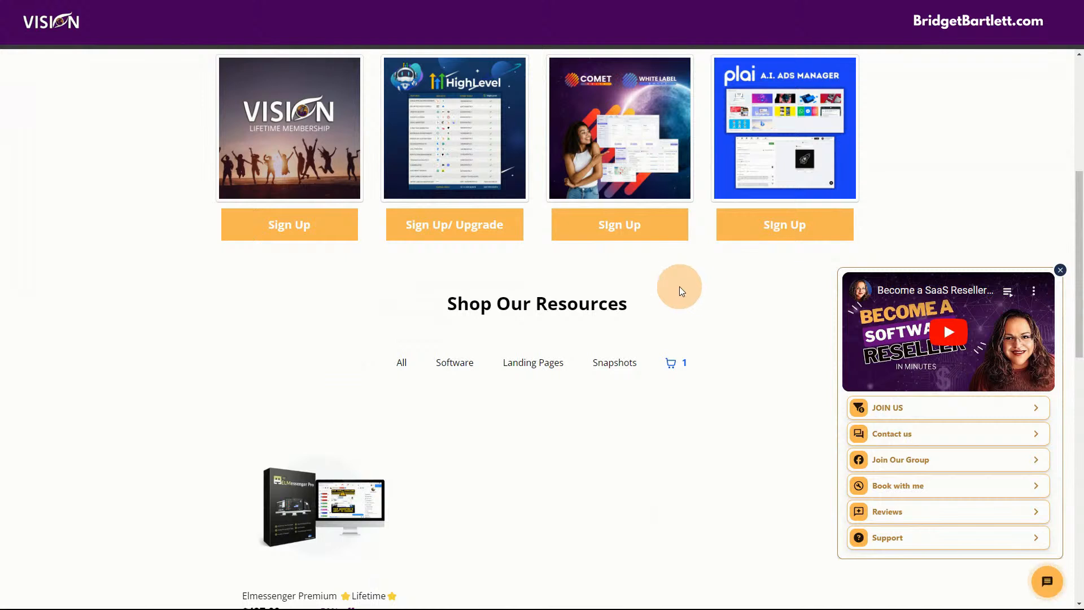
scroll(742, 370, "down", 4)
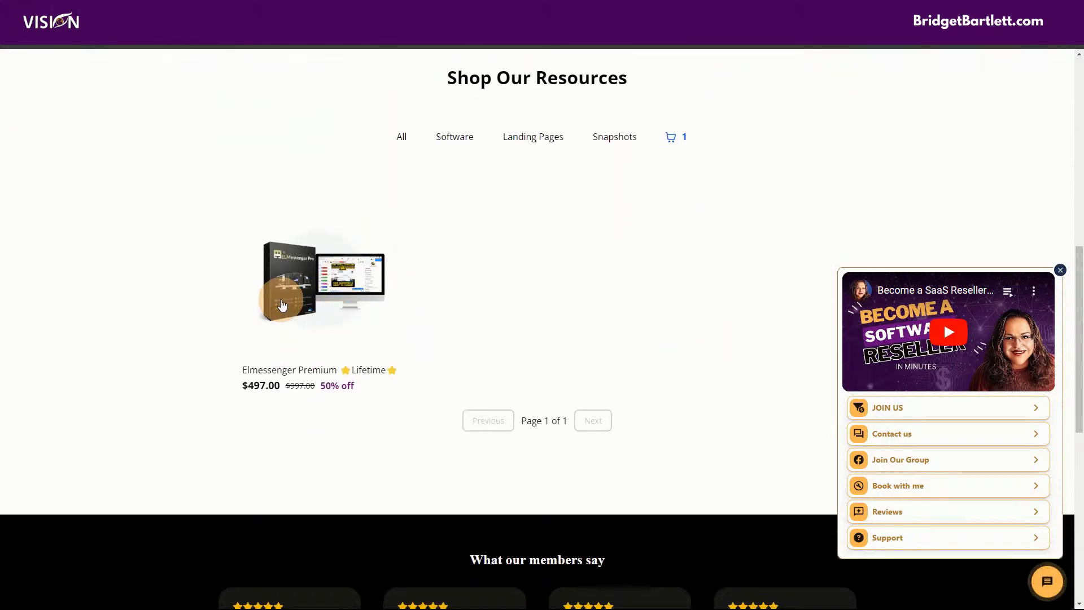
left_click(327, 293)
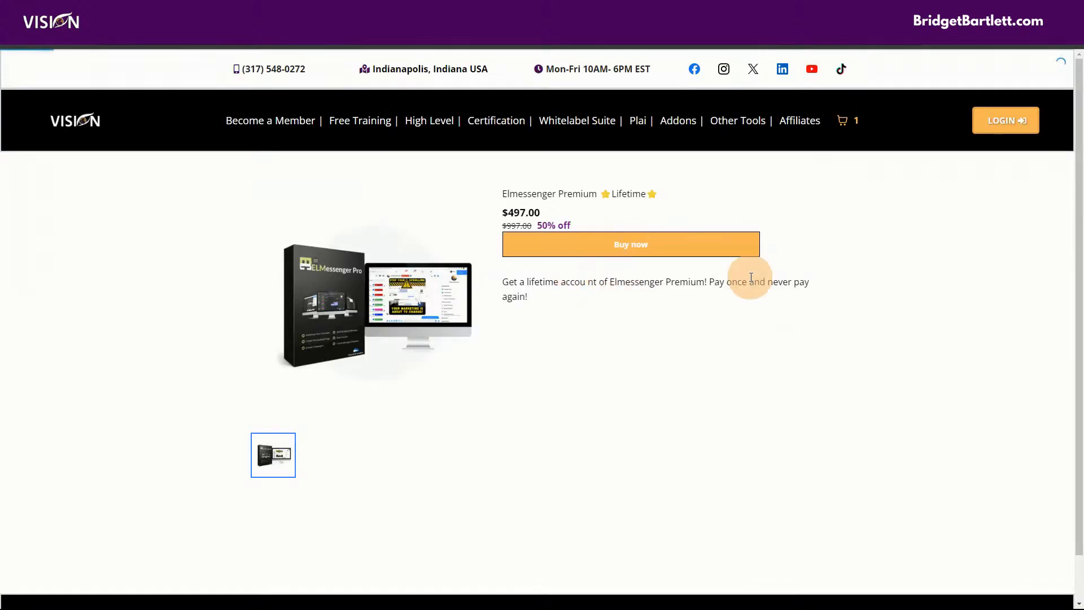
left_click(14, 44)
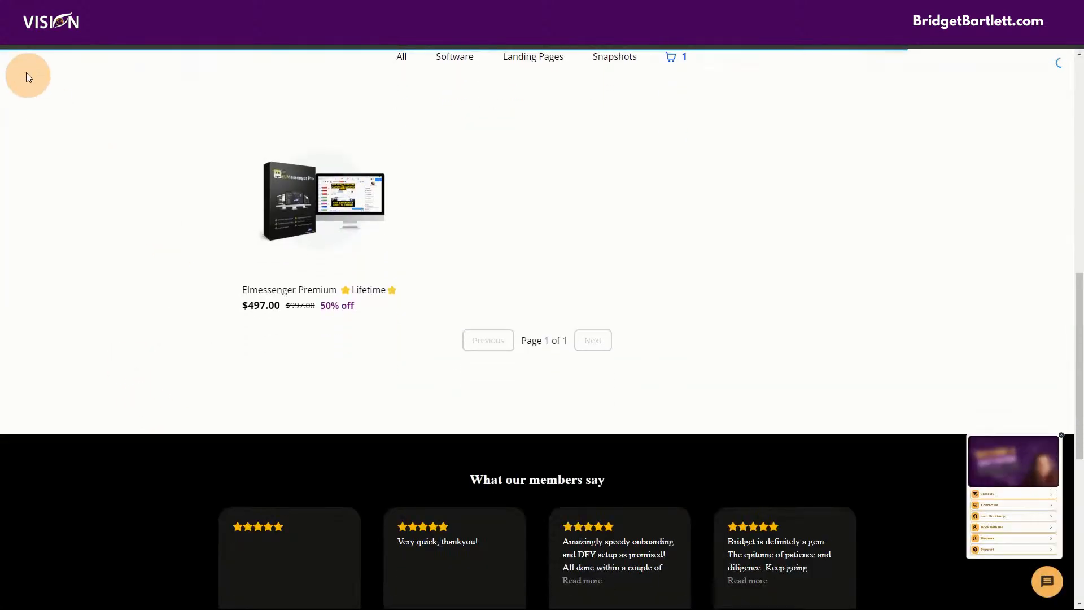
Step: Open the App Landing product from the Landing Pages category and launch its demo
left_click(543, 175)
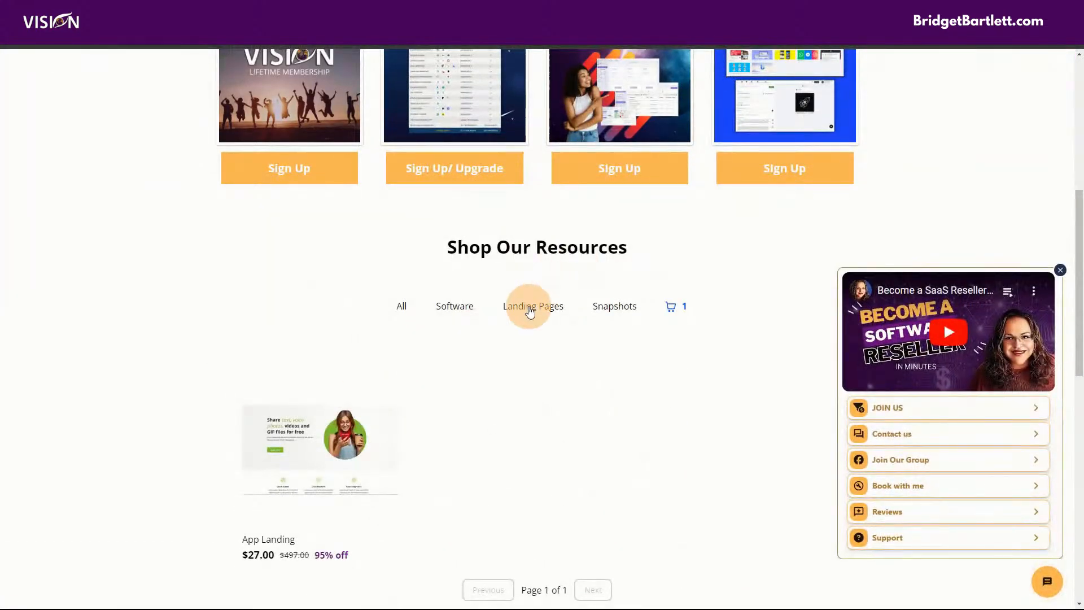
left_click(331, 471)
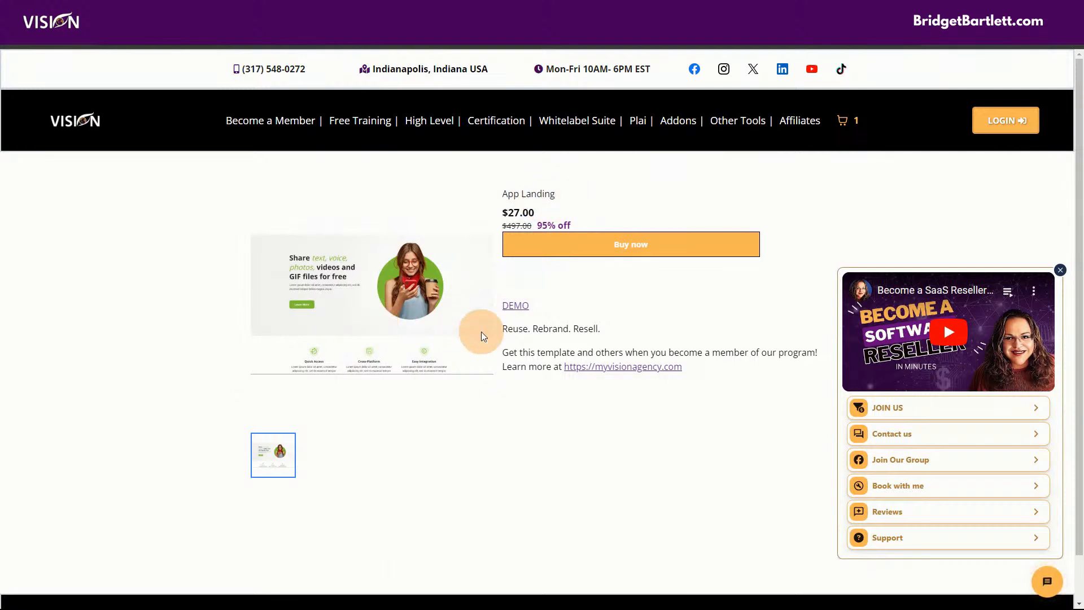
left_click(516, 311)
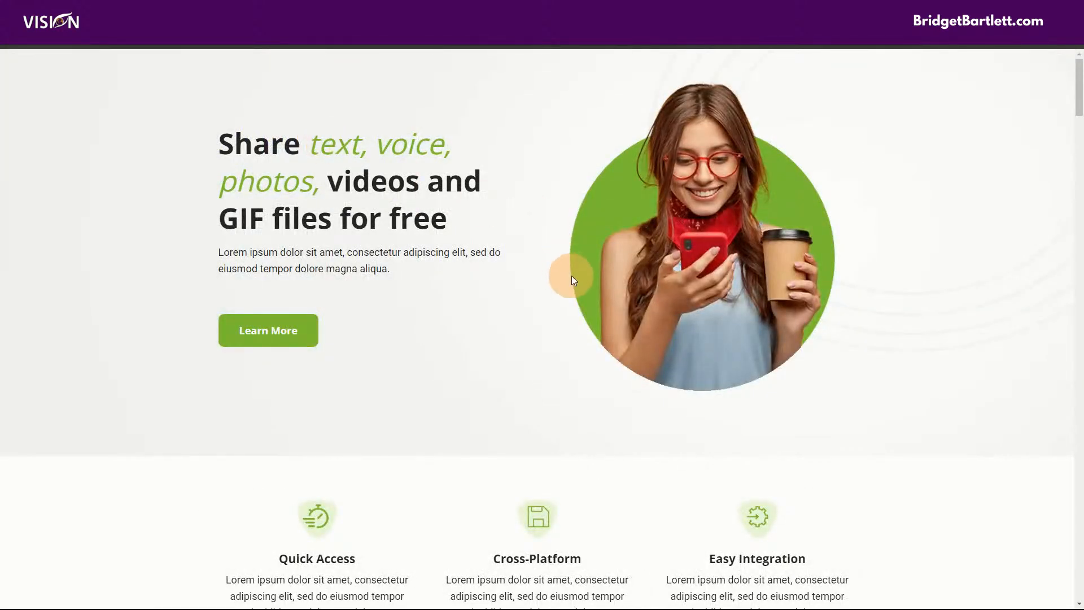
Step: Examine the App Landing demo page from its header section through the testimonials and FAQ to the pricing plans
scroll(566, 273, "down", 2)
scroll(565, 271, "down", 20)
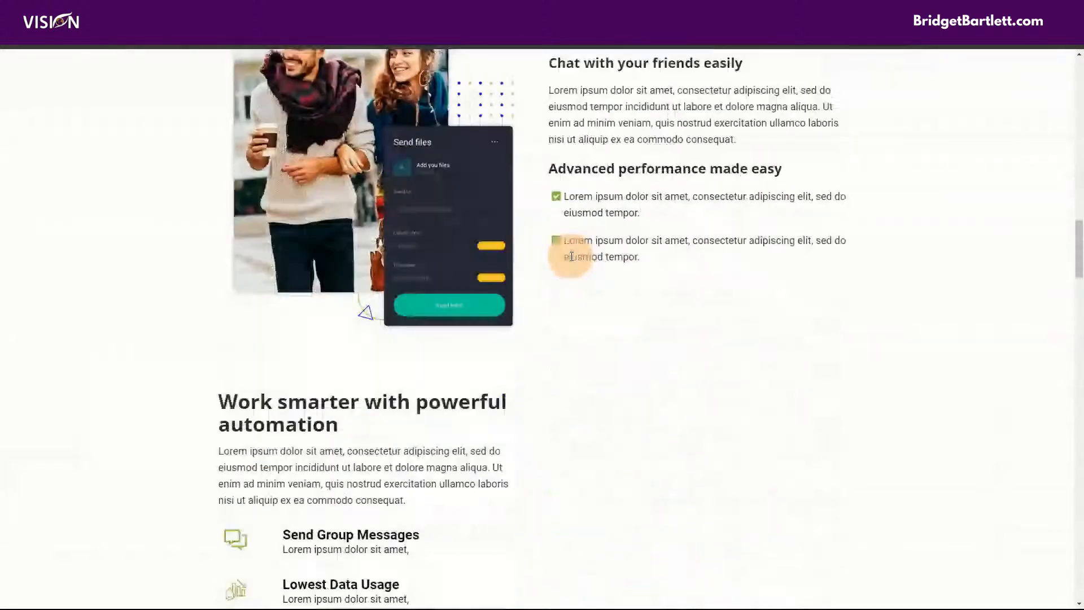
scroll(567, 264, "down", 5)
scroll(545, 275, "down", 15)
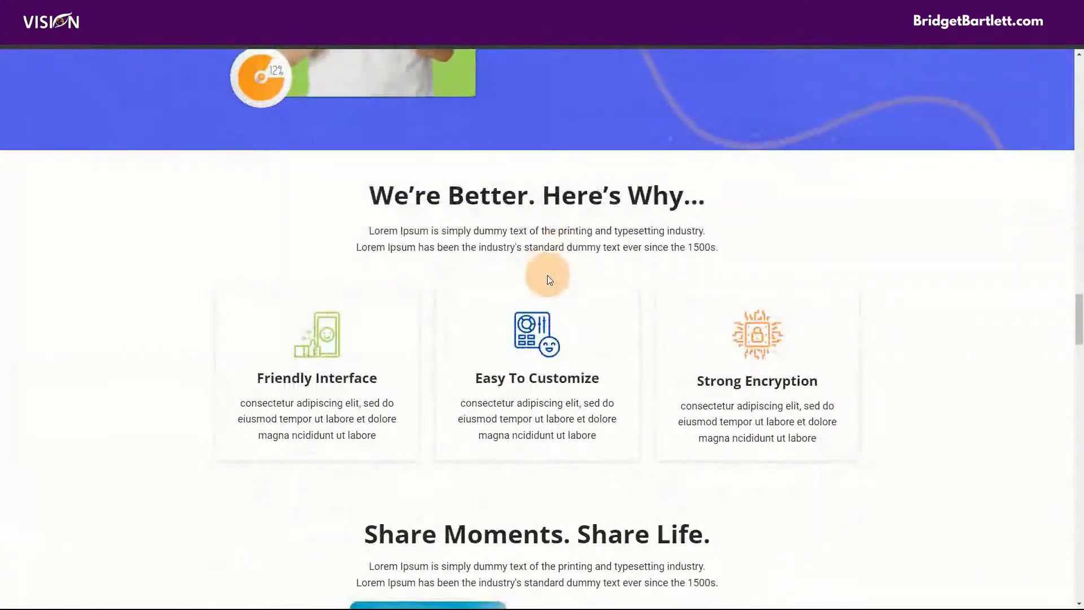
scroll(540, 276, "down", 15)
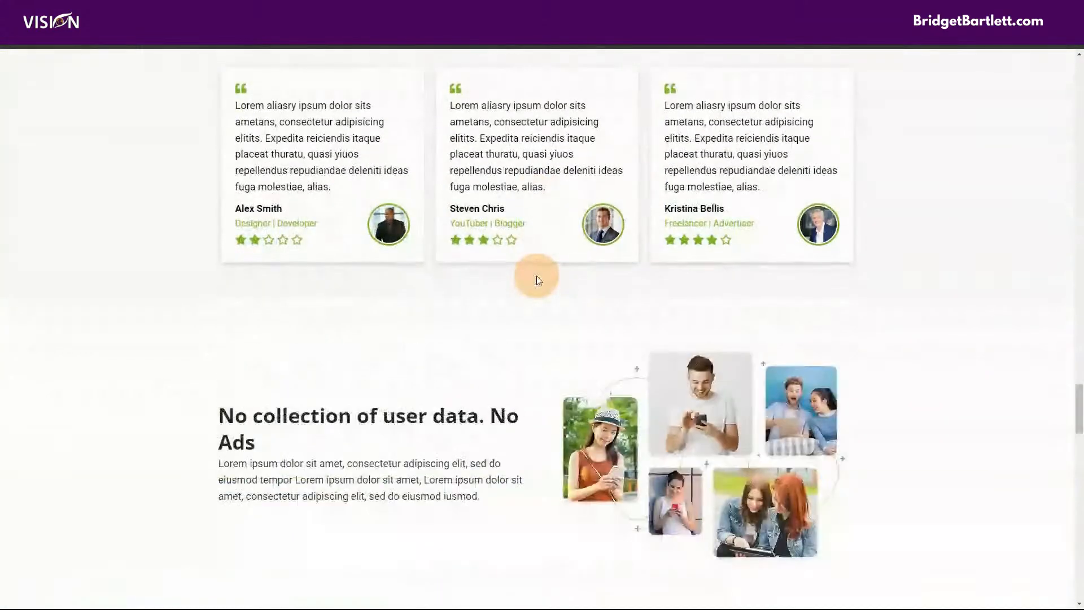
scroll(531, 289, "down", 10)
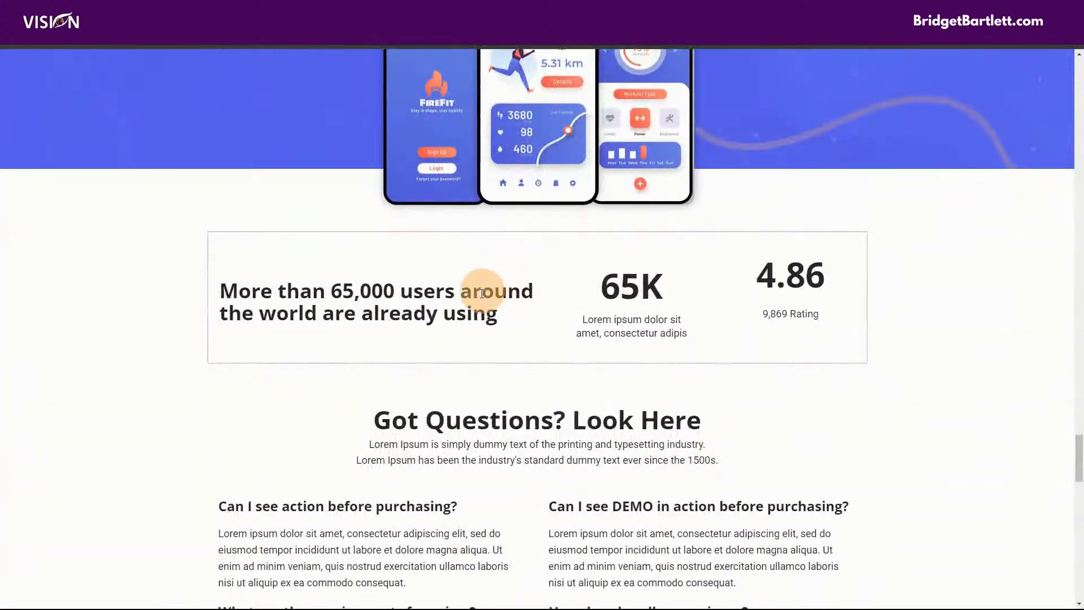
scroll(485, 328, "down", 10)
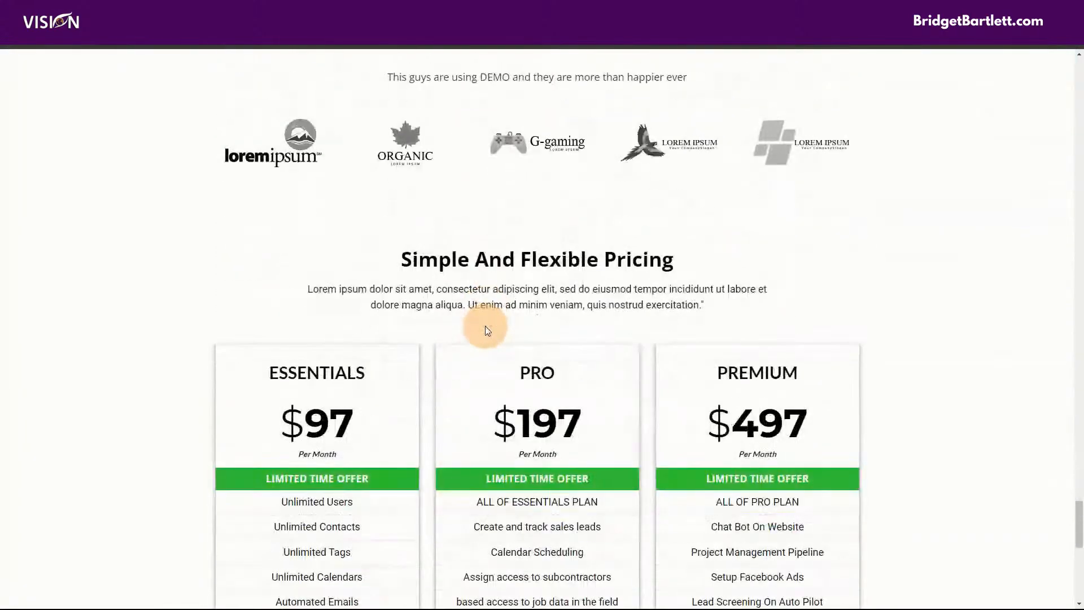
scroll(484, 329, "down", 2)
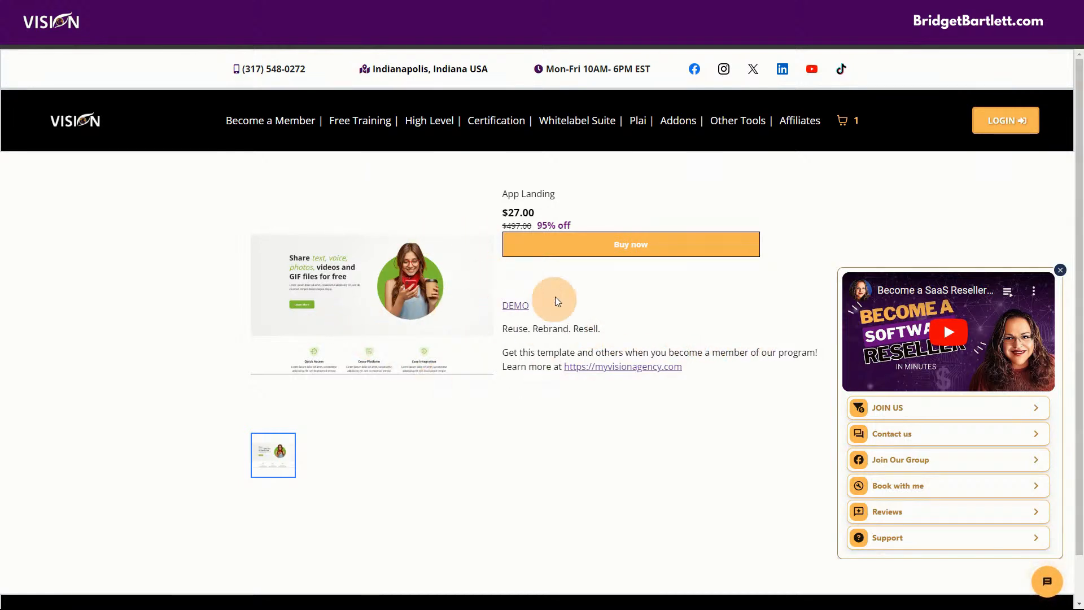
Step: Highlight the "Reuse. Rebrand. Resell." line and the membership paragraph in the App Landing product description in turn, and clear the selection
left_click_drag(506, 333, 608, 335)
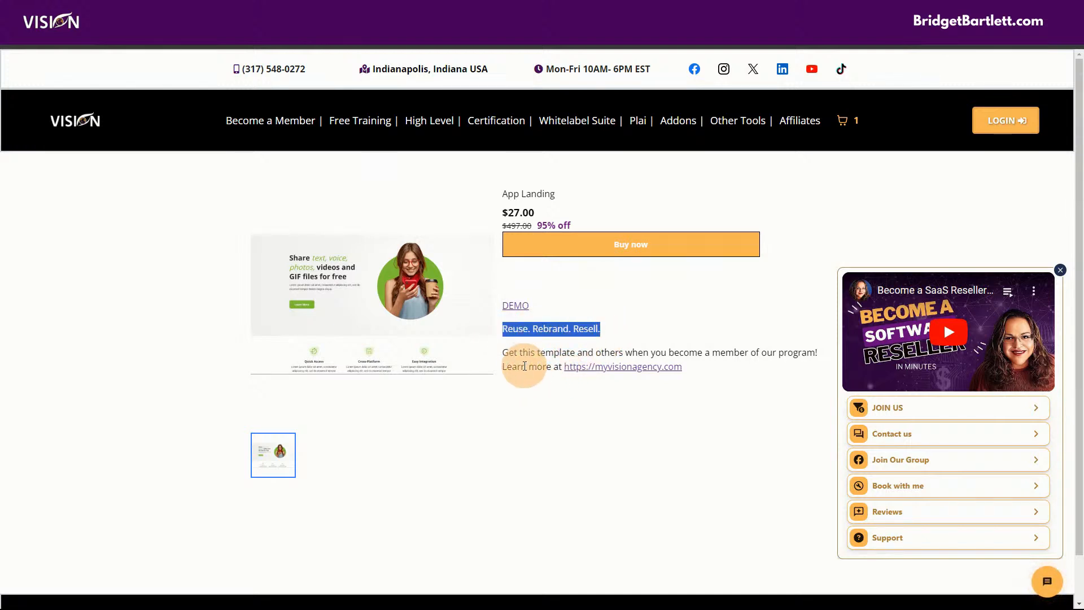
left_click(508, 353)
left_click_drag(508, 353, 727, 367)
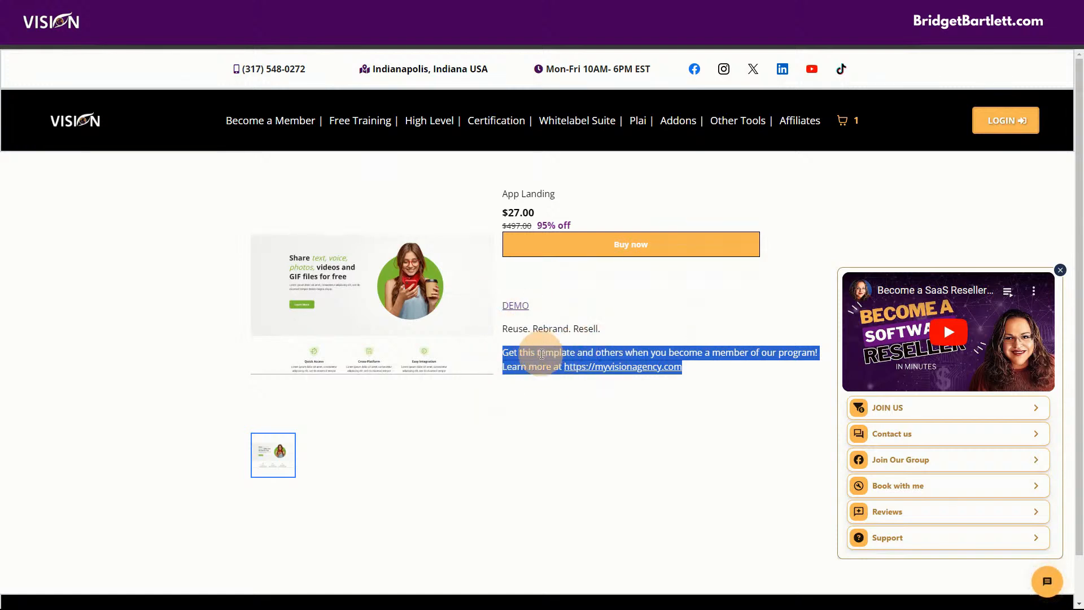
left_click(520, 355)
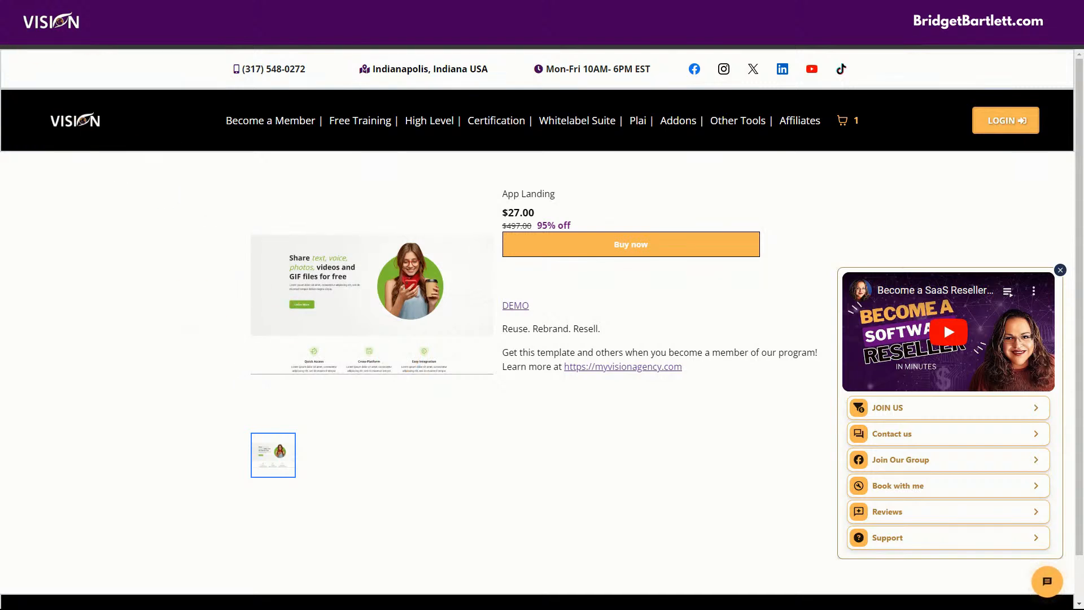
Step: Switch to the Google results for "high level templates", view the FG Funnels "Go High Level Provider" result, and return to the results
left_click(240, 10)
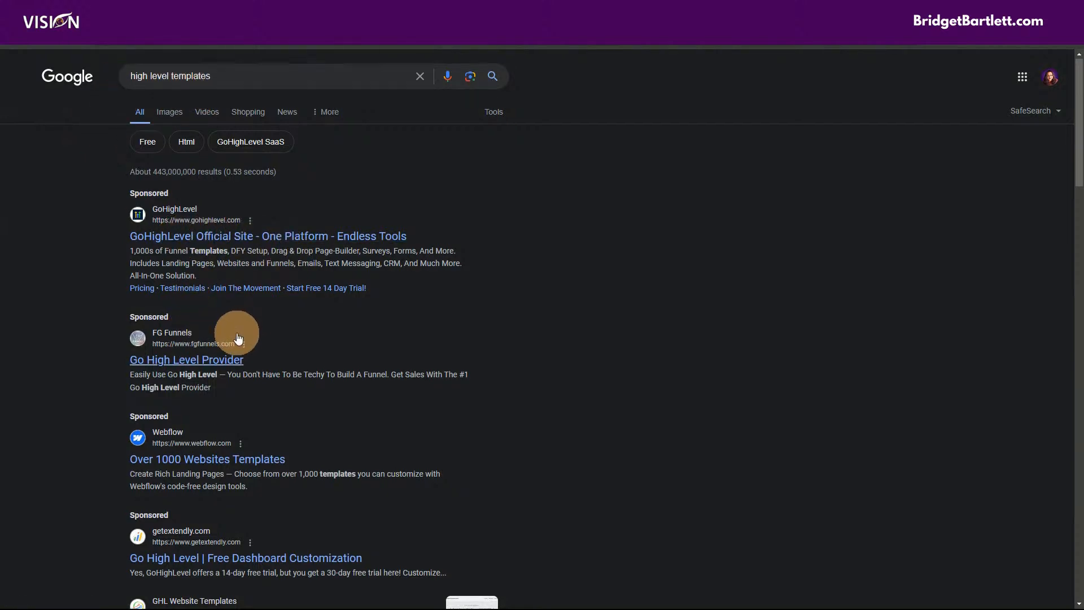
scroll(238, 333, "down", 3)
left_click(203, 192)
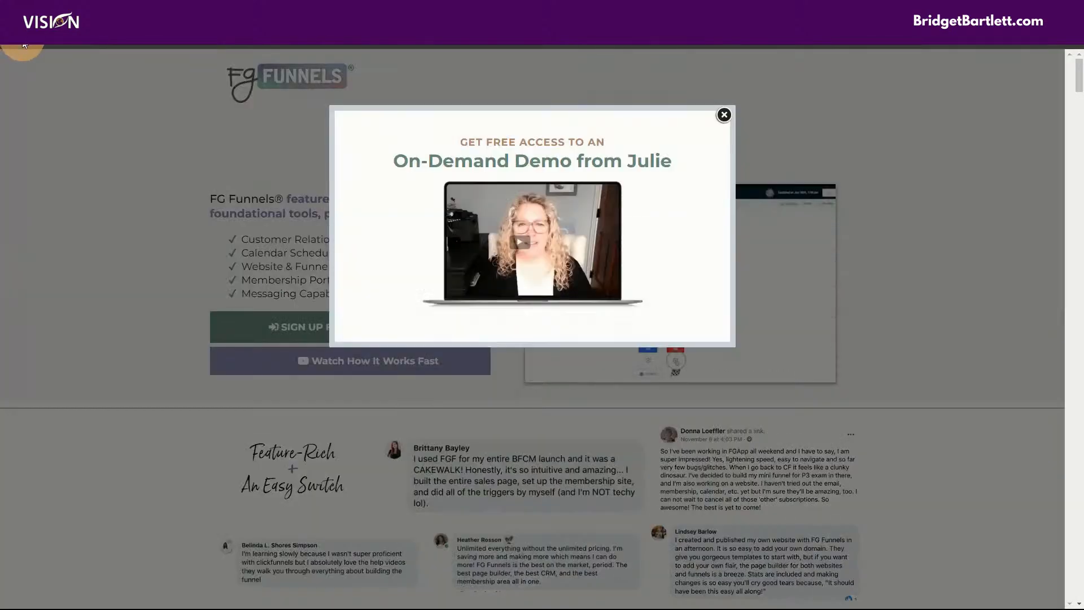
left_click(24, 44)
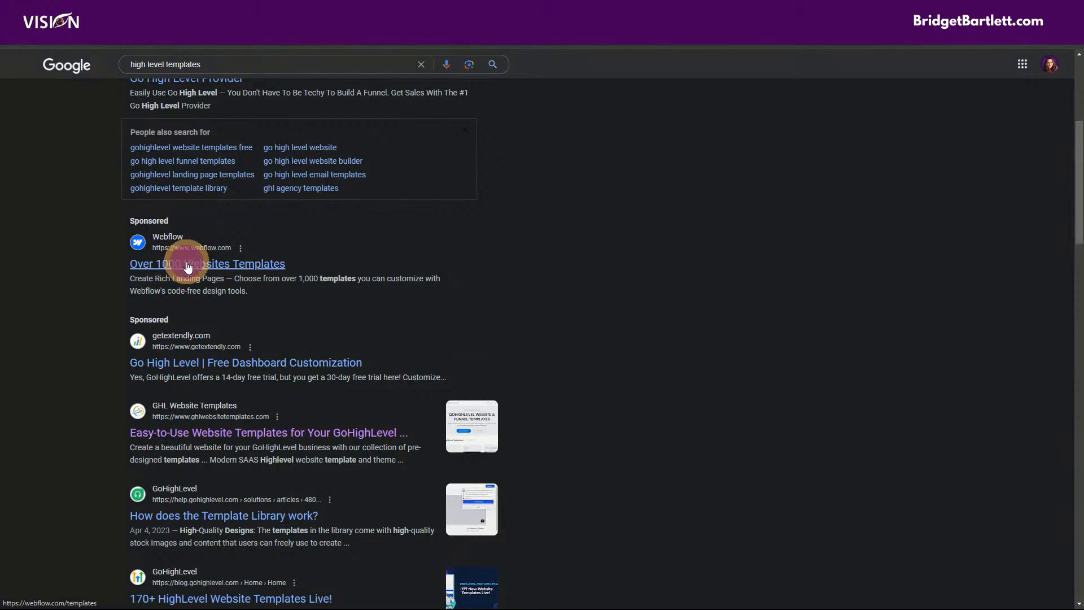
Step: View Webflow's "Over 1000 Websites Templates" result and return to the search results to browse the GoHighLevel listings
left_click(207, 264)
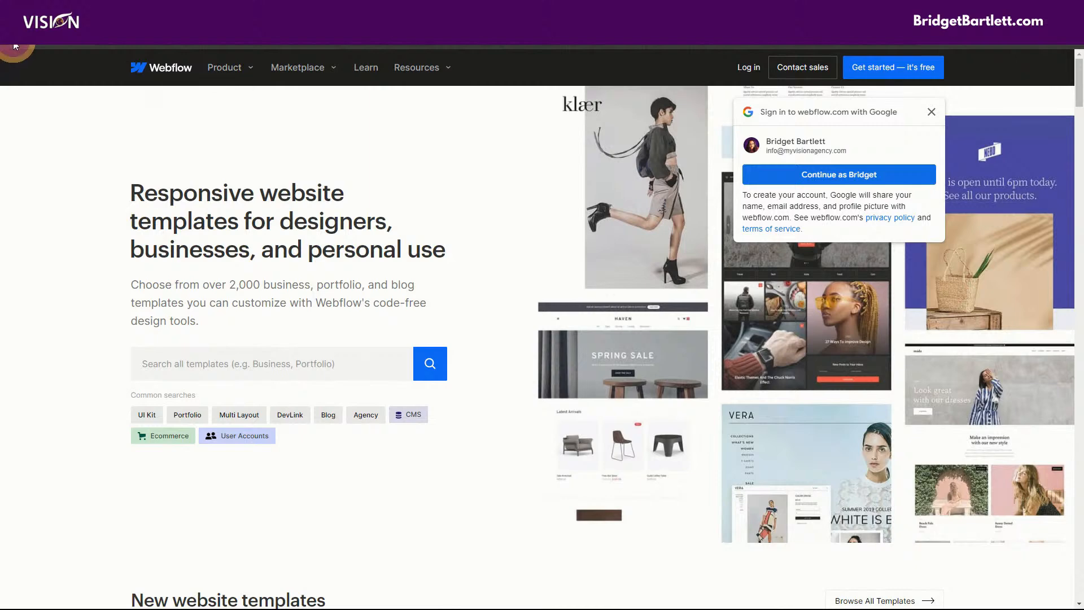
left_click(15, 47)
scroll(117, 362, "down", 2)
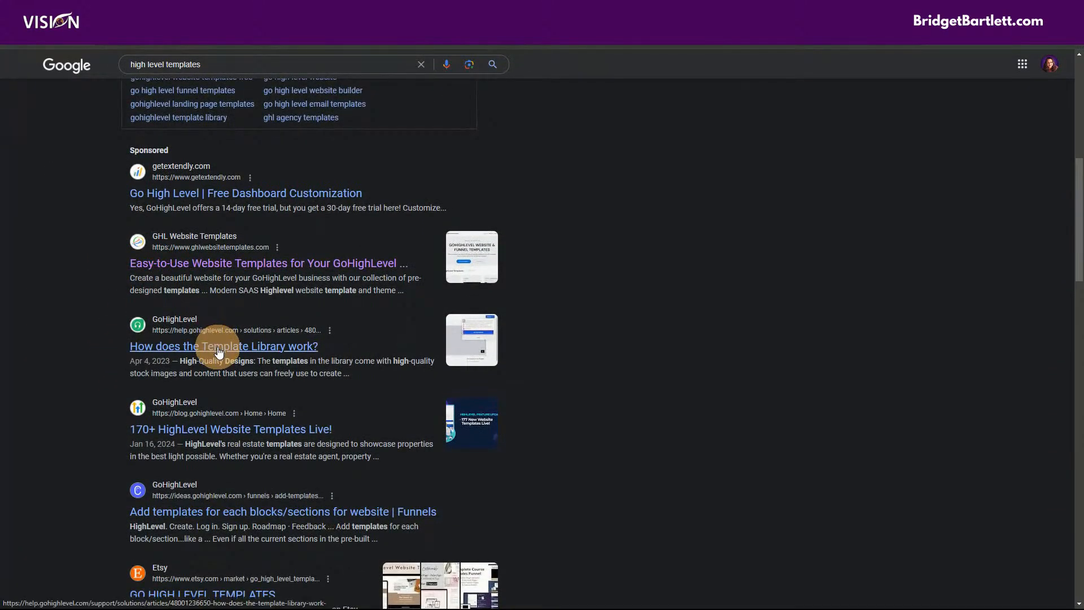
Step: View the "170+ HighLevel Website Templates Live!" result and return to the search results
scroll(31, 361, "down", 2)
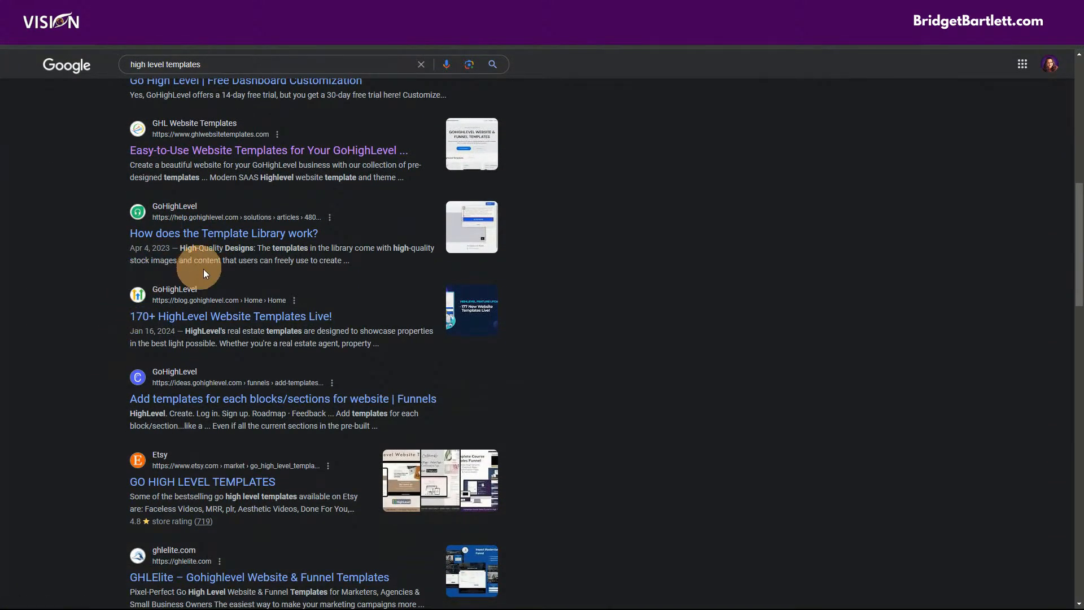
left_click(215, 316)
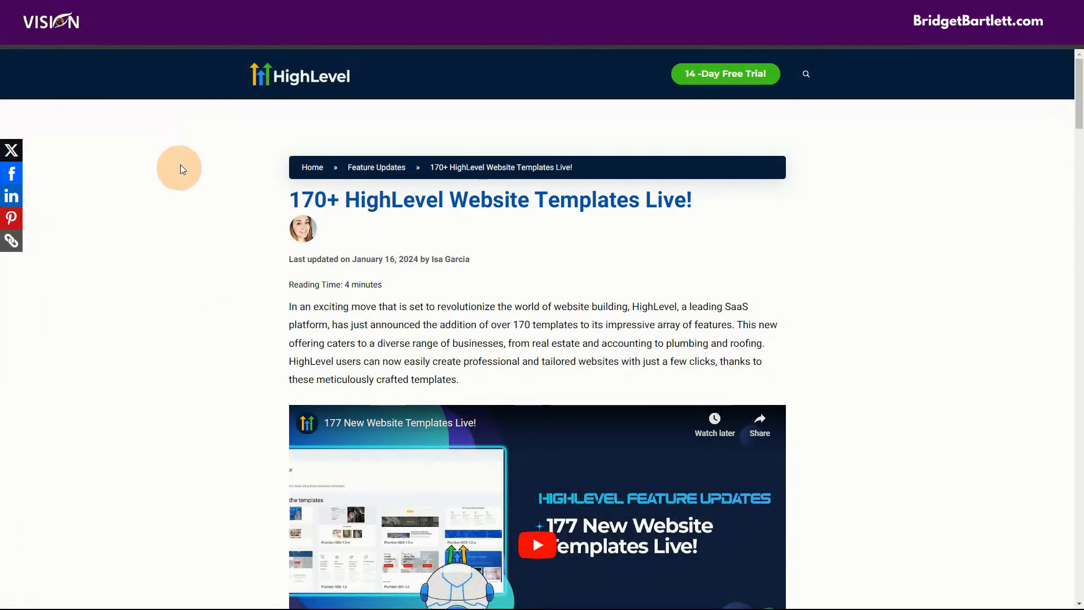
left_click(14, 35)
Step: Examine the remaining results, including the Etsy, GHLElite and YouTube video listings for GoHighLevel templates
scroll(224, 478, "down", 3)
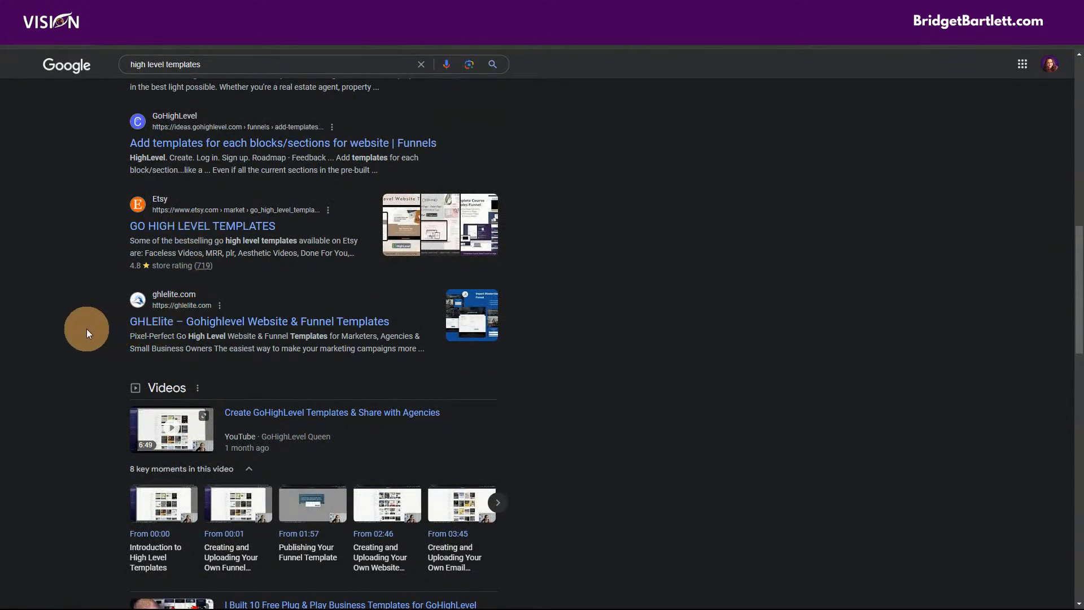
scroll(85, 329, "down", 4)
scroll(65, 341, "down", 6)
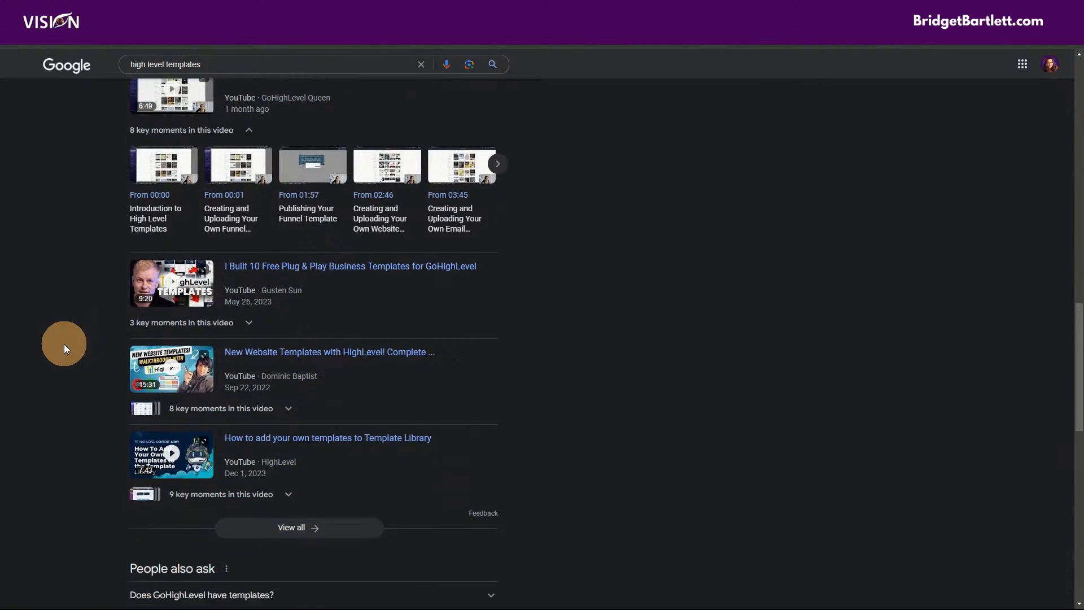
scroll(621, 384, "up", 5)
scroll(588, 391, "up", 14)
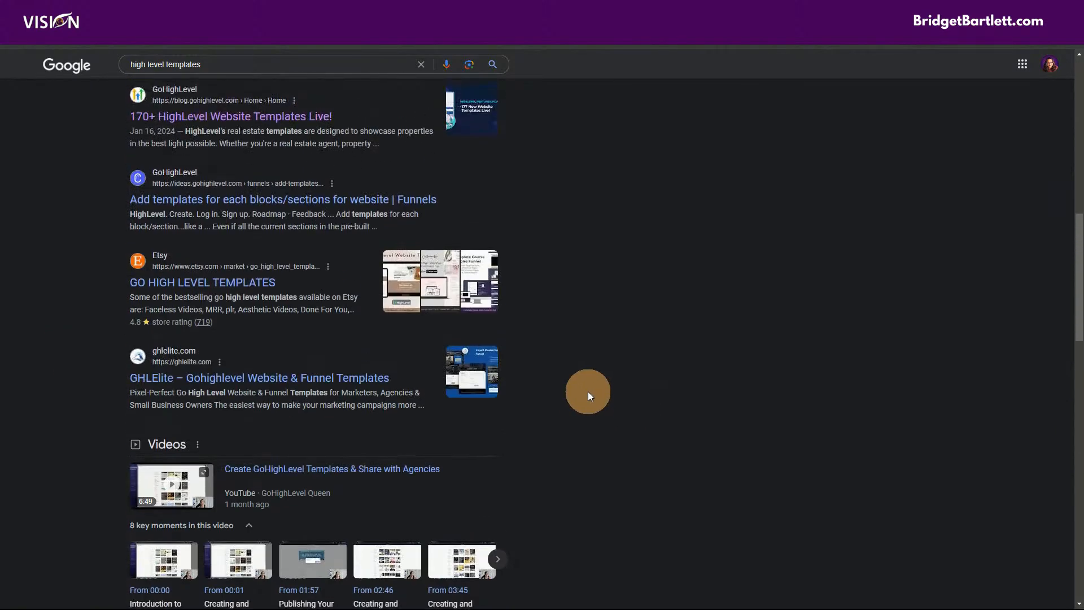
scroll(588, 392, "up", 7)
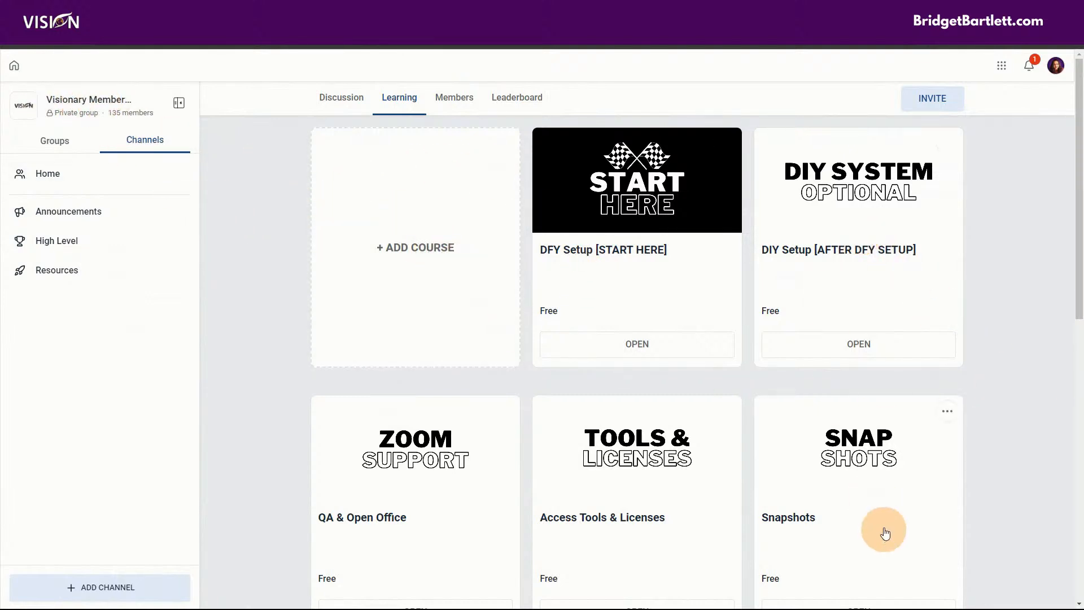
Step: Open the Snapshots course in the membership group's learning area and examine its list of snapshot lessons
left_click(867, 458)
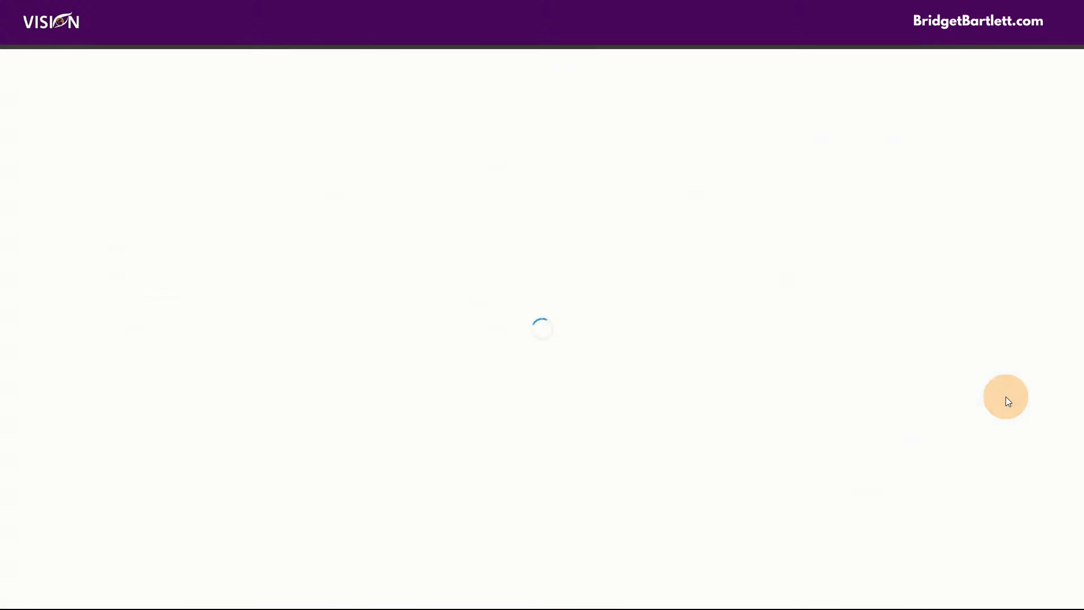
scroll(794, 351, "down", 2)
scroll(940, 255, "down", 5)
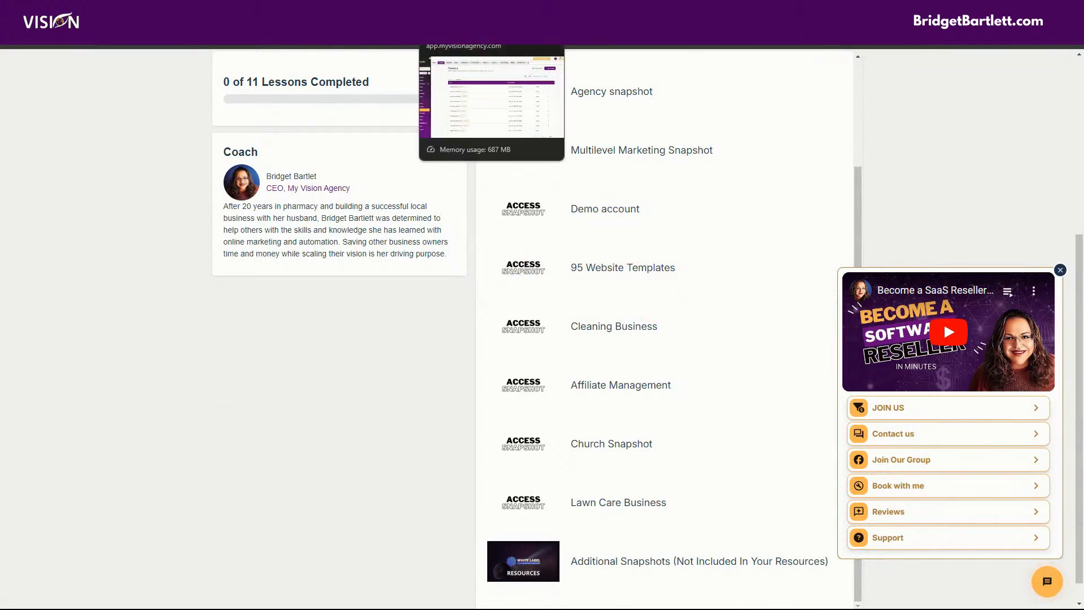
Step: Switch to the demo account's payment products and open the product collections page
left_click(485, 33)
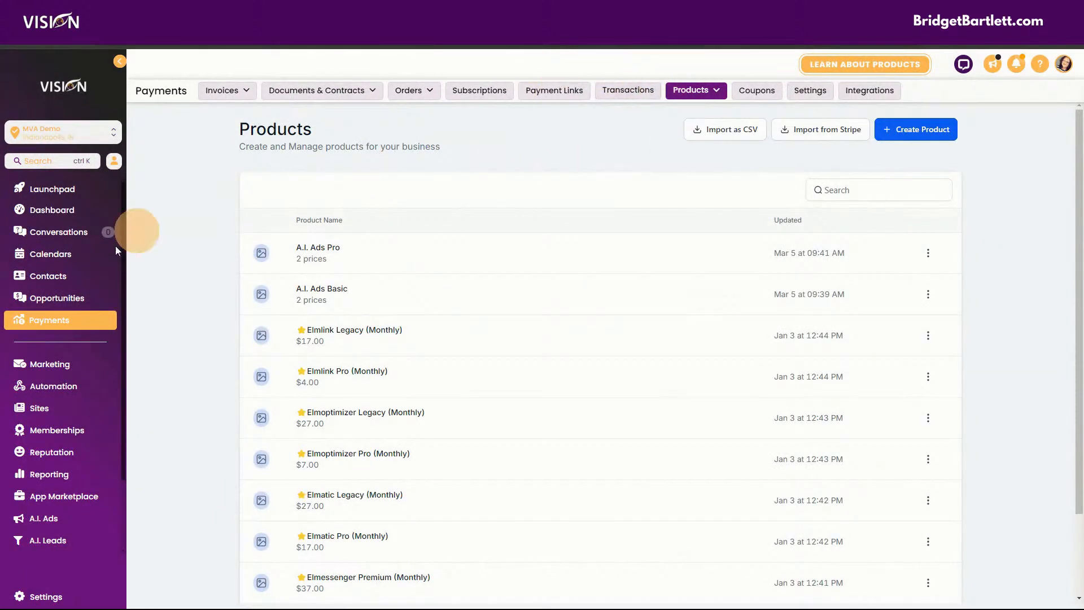
left_click(700, 91)
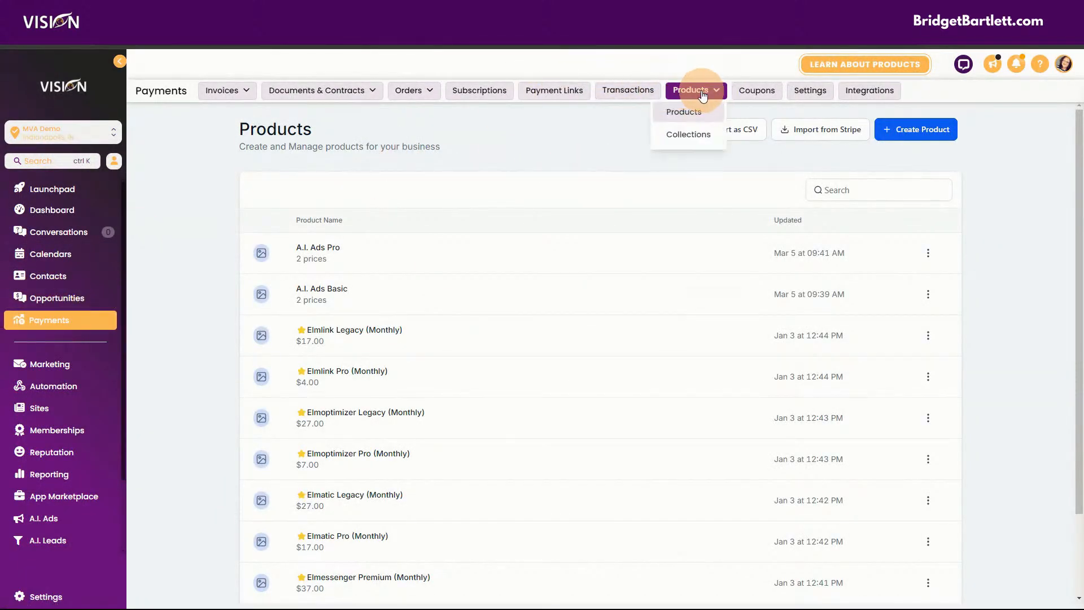
left_click(688, 135)
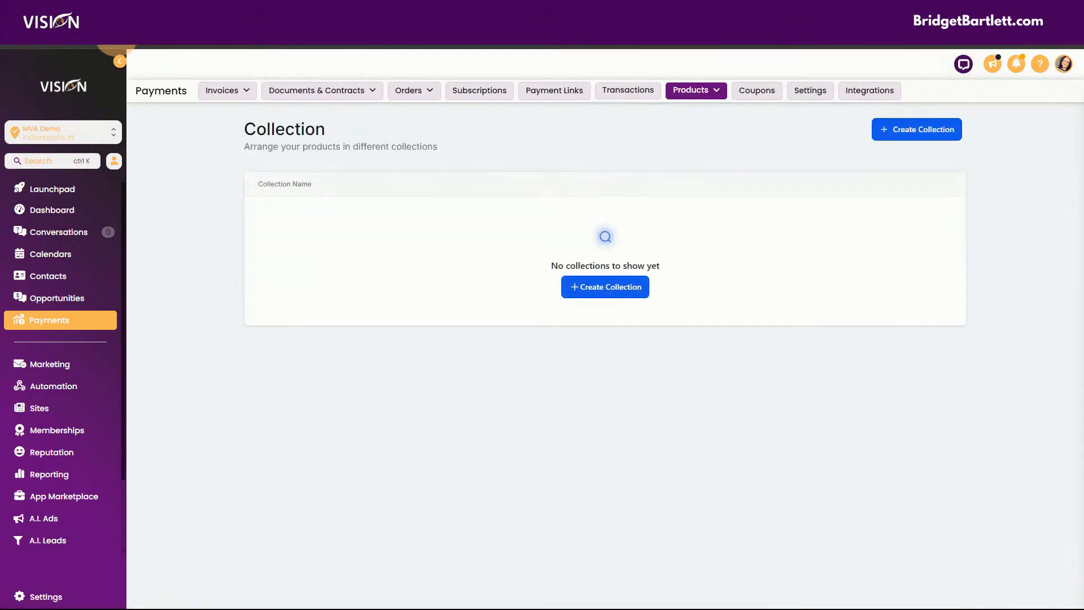
Step: Check the category names under "Shop Our Resources" on the store page and return to the collections page
left_click(127, 9)
left_click(12, 35)
scroll(529, 305, "down", 2)
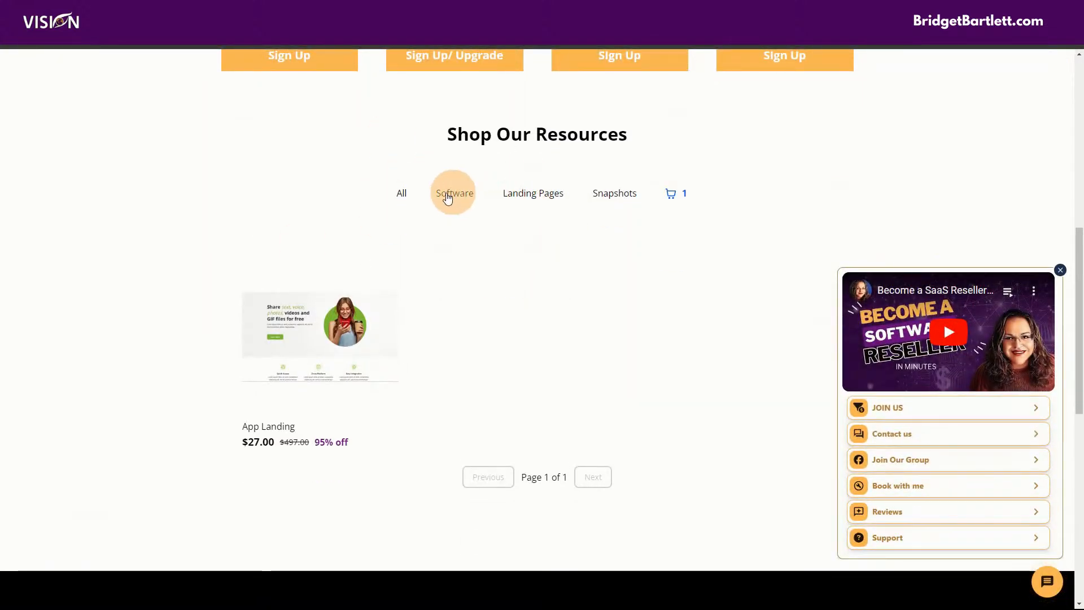
left_click(56, 9)
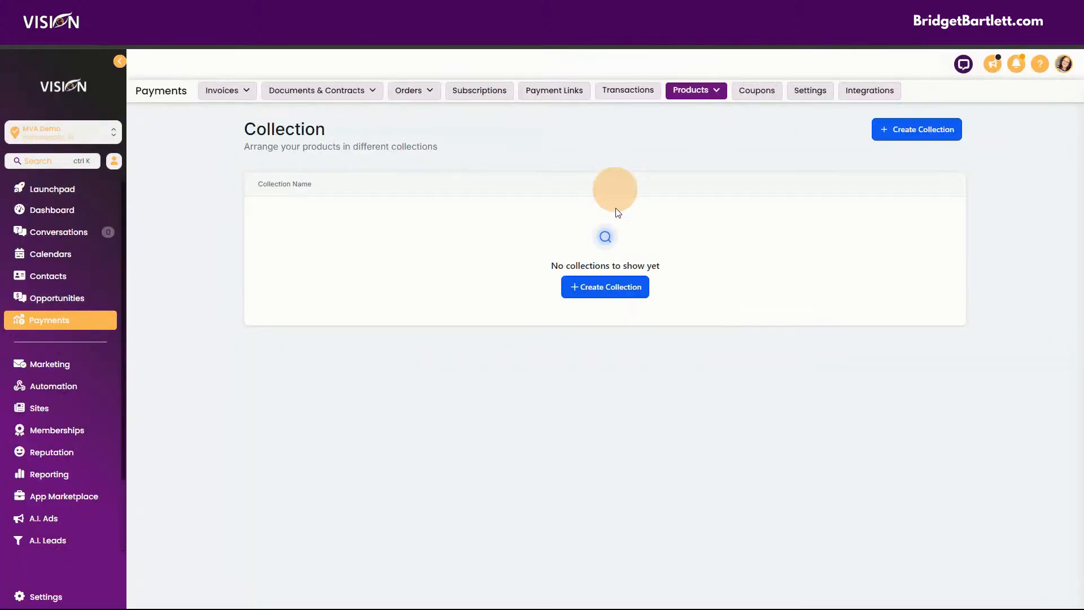
Step: Create a product collection named "All", checking its handle in the additional options before adding it
left_click(605, 287)
left_click(616, 344)
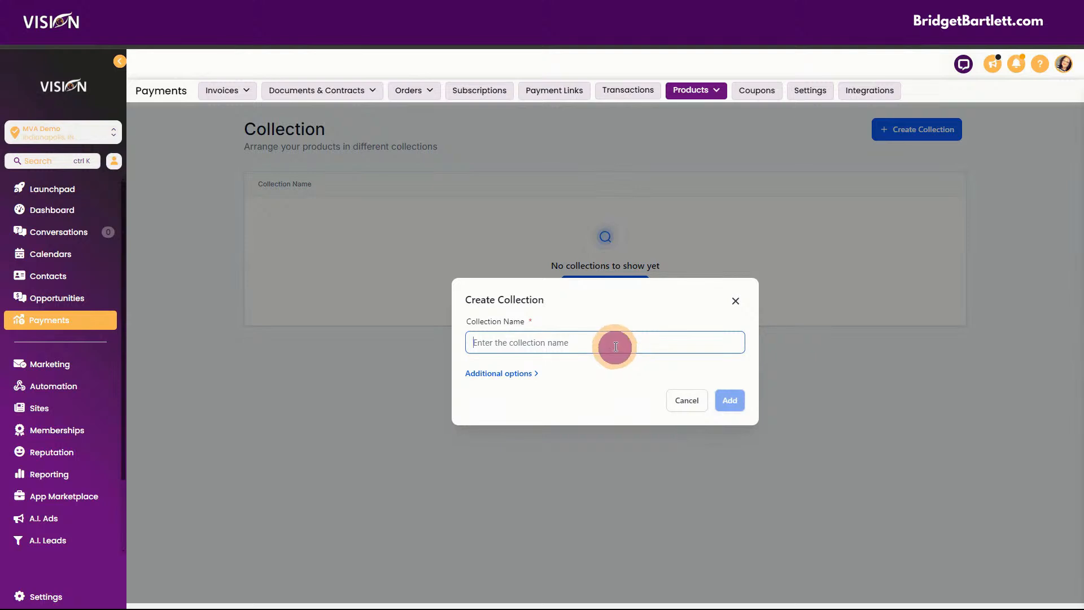
type("All")
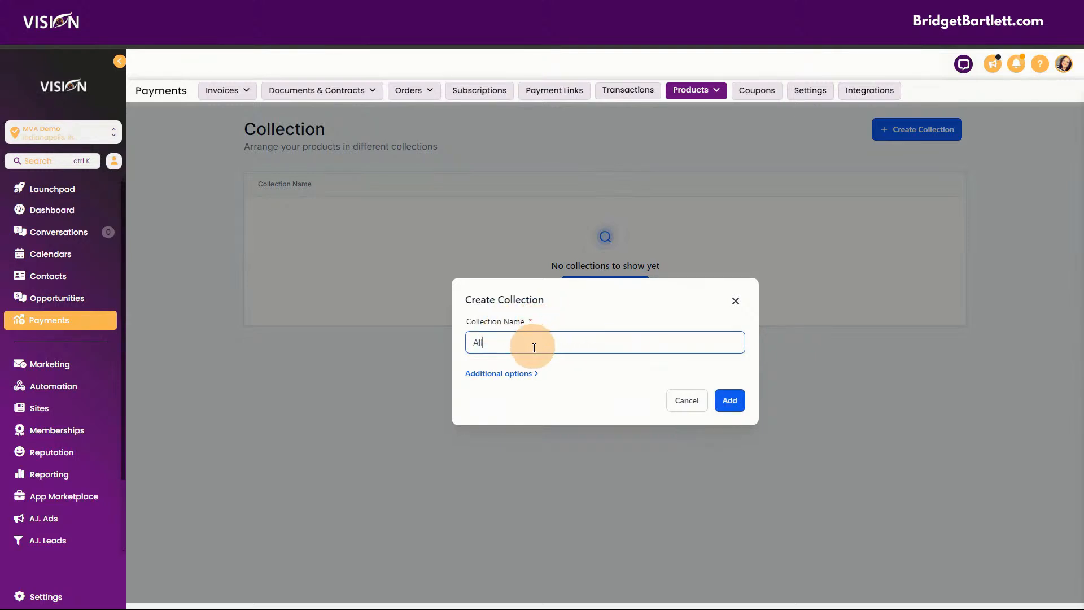
left_click(534, 374)
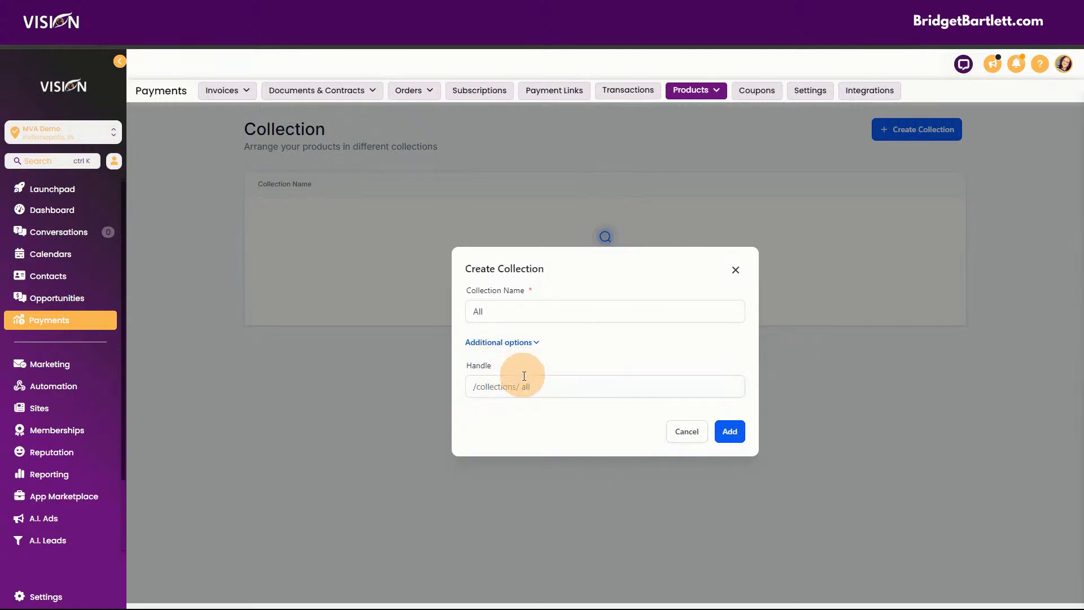
left_click(480, 387)
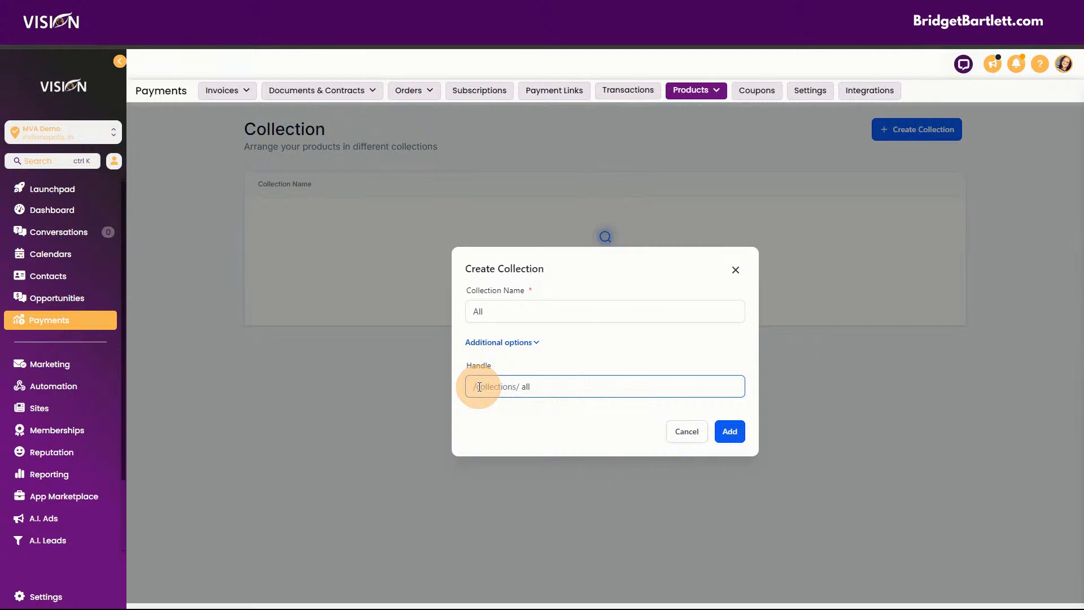
left_click(547, 373)
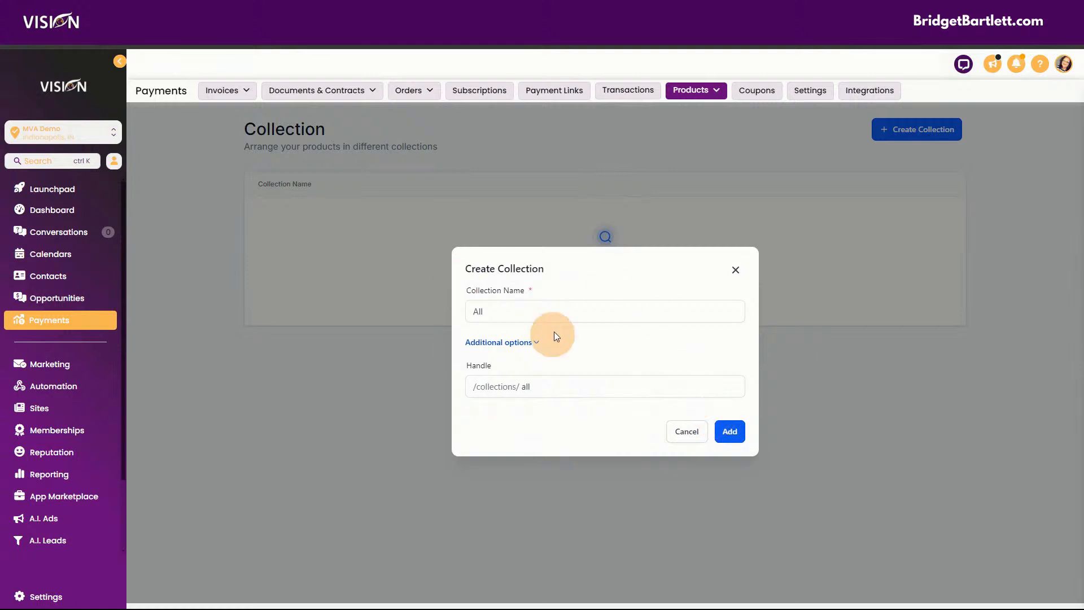
left_click(737, 432)
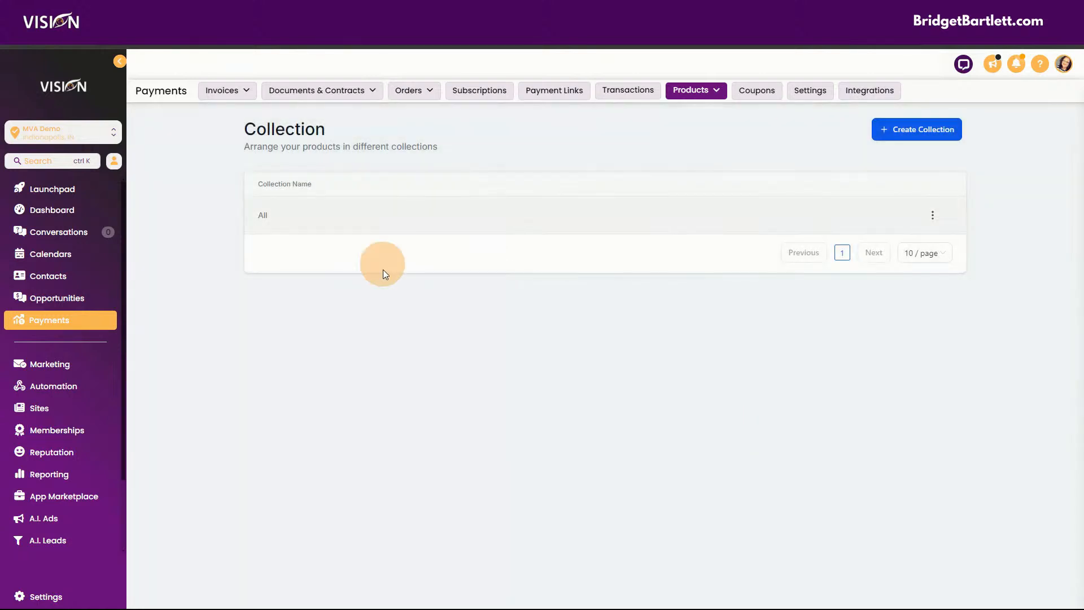
Step: Create a product collection named "Landing Pages", viewing its handle before adding it
left_click(938, 128)
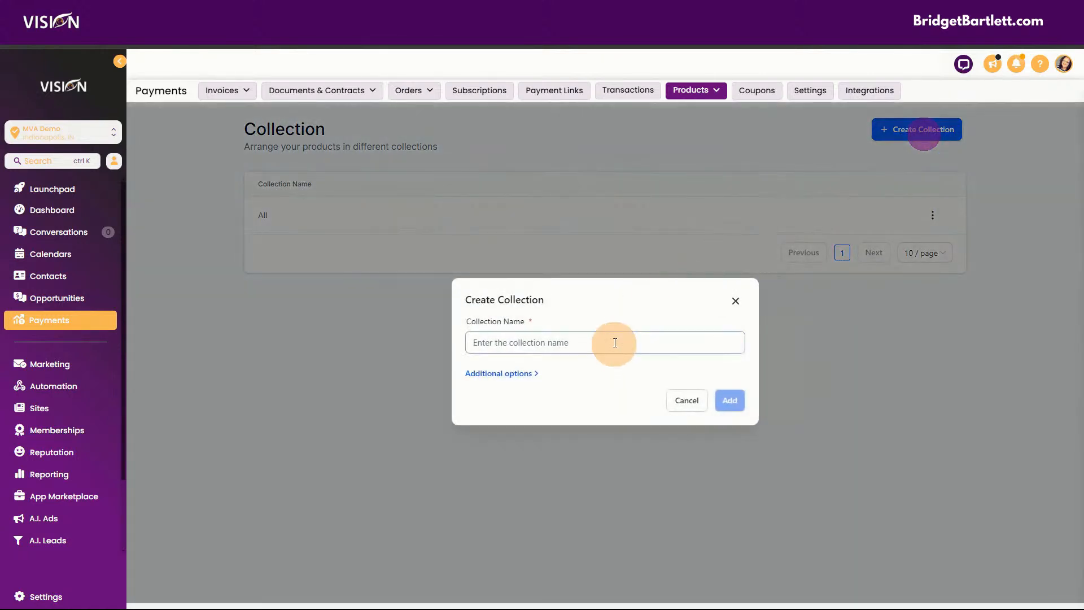
left_click(614, 335)
type("Landing Pages")
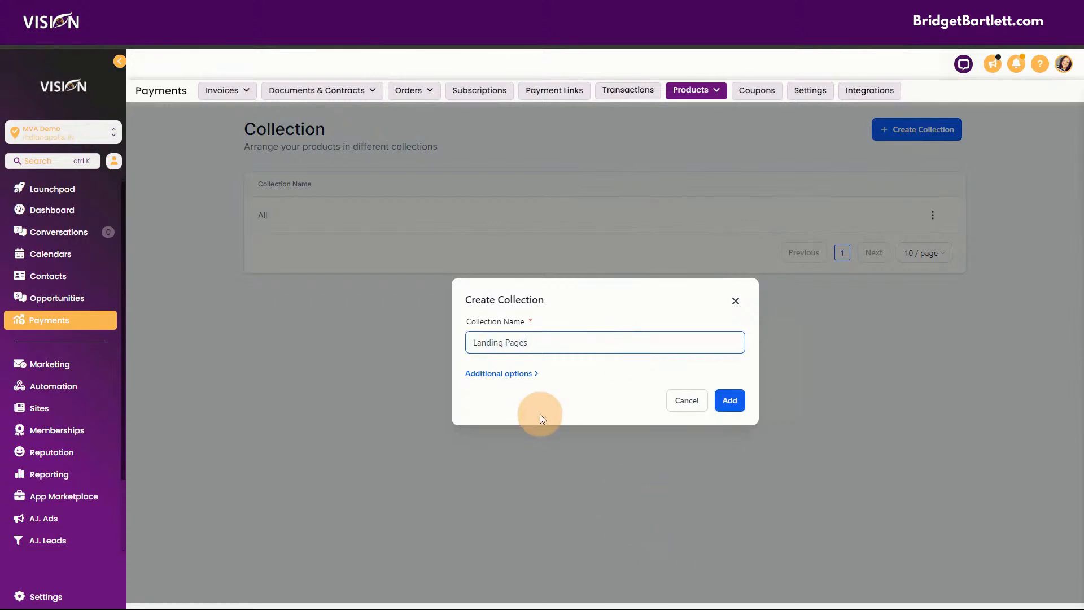
left_click(507, 376)
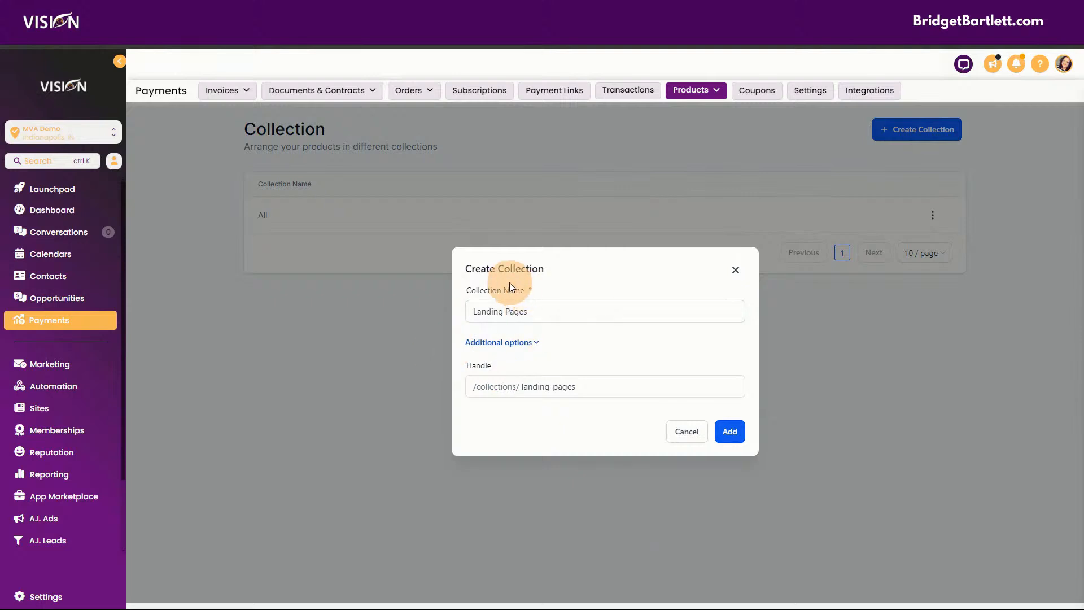
left_click(729, 431)
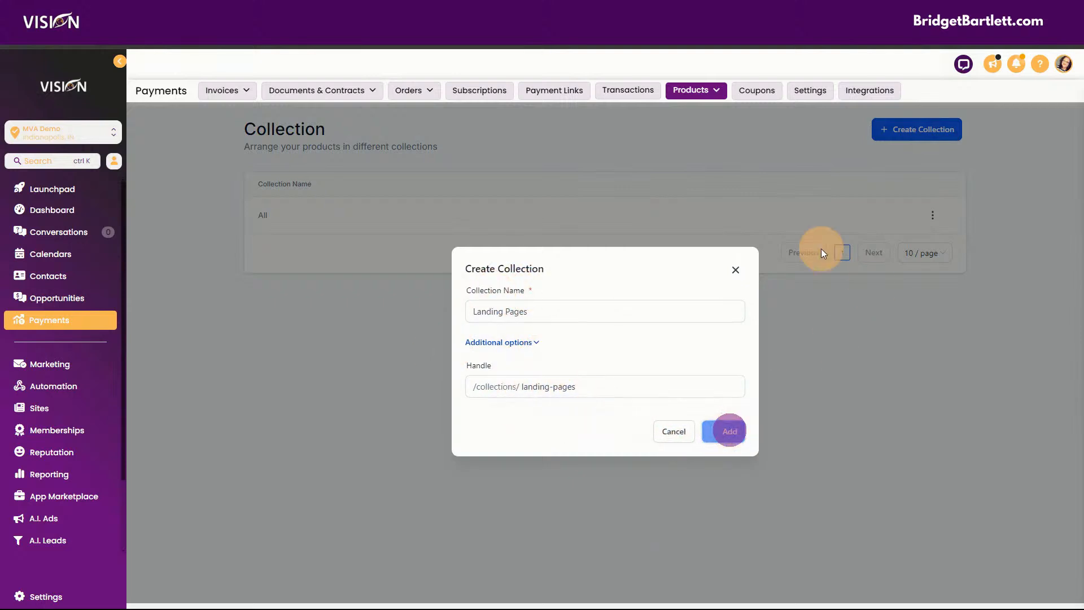
Step: Create a product collection named "Snapshots"
left_click(925, 129)
left_click(533, 339)
type("Snapshots")
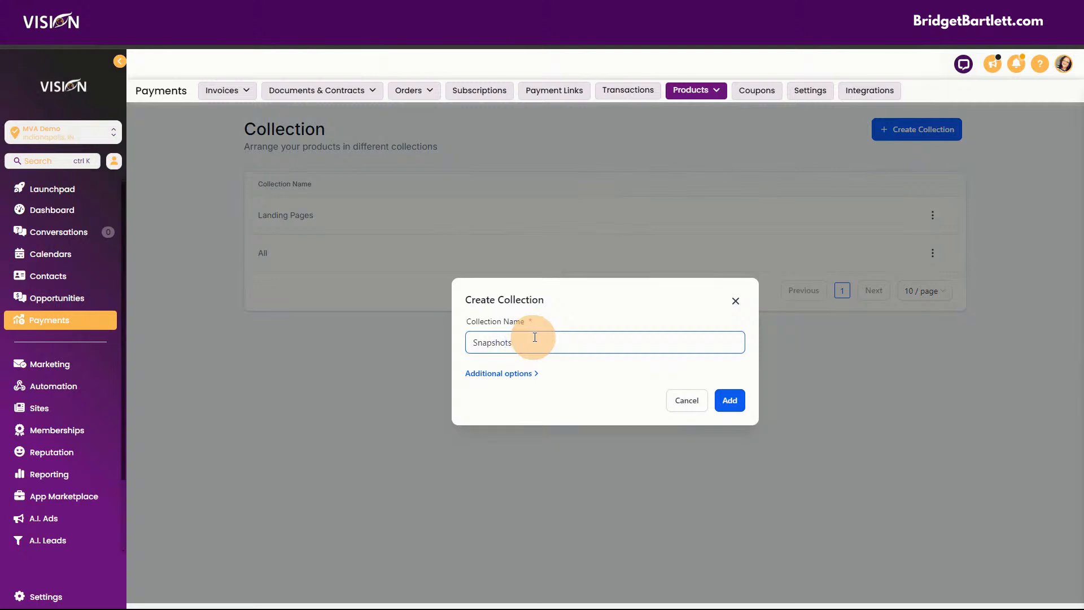
left_click(729, 400)
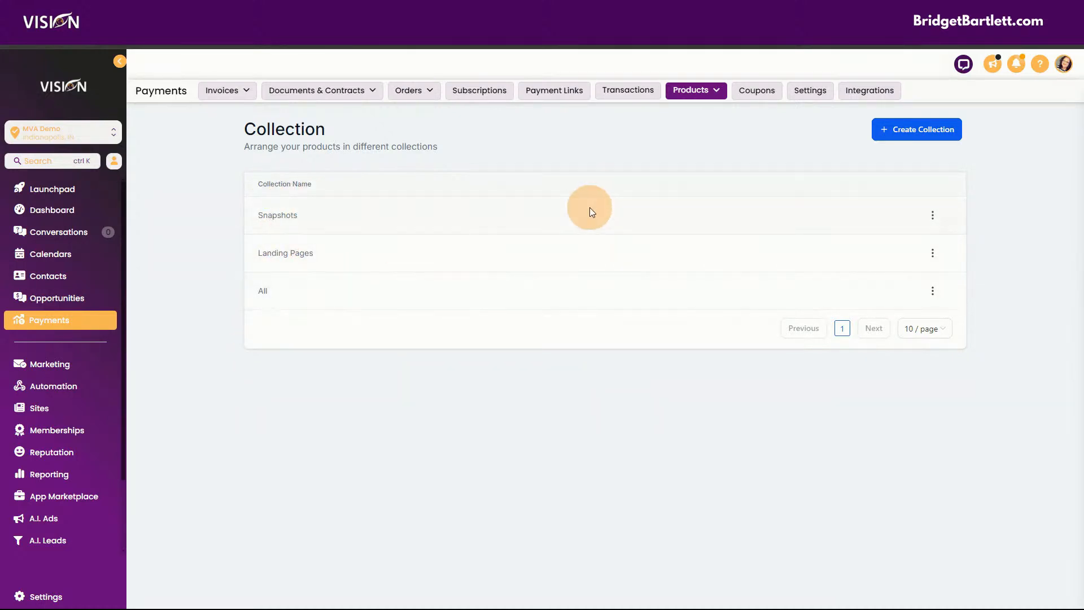
Step: Start a new product from the products list and title it "App Landing"
left_click(701, 92)
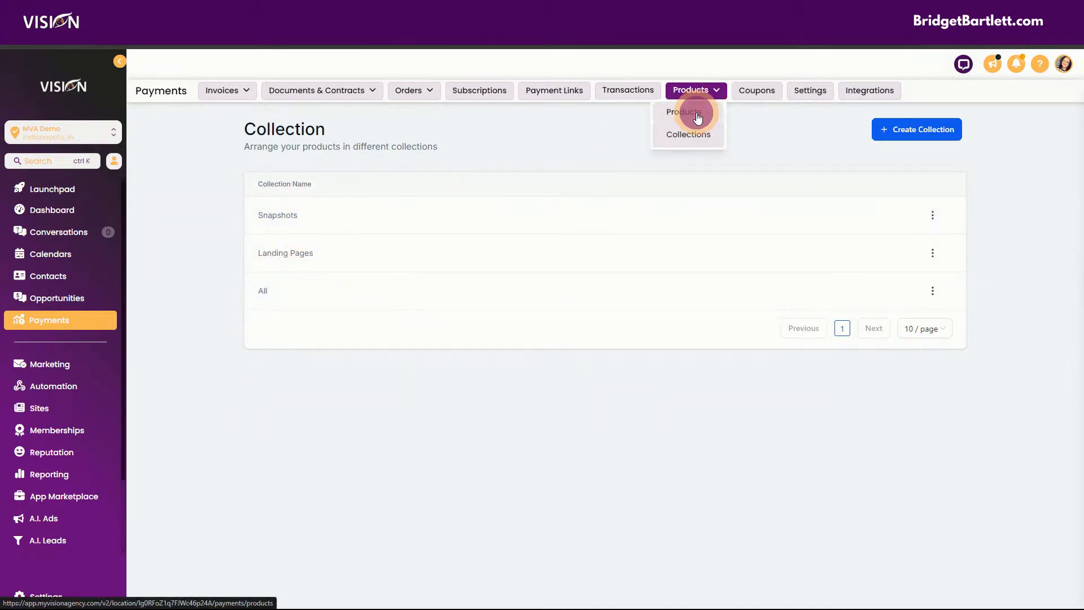
left_click(697, 112)
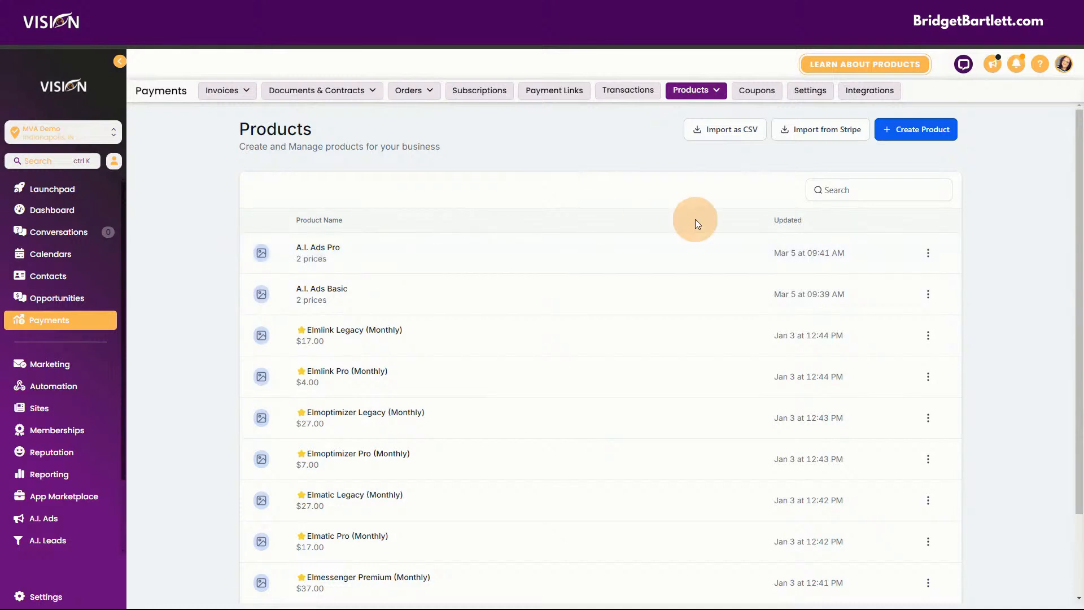
left_click(913, 139)
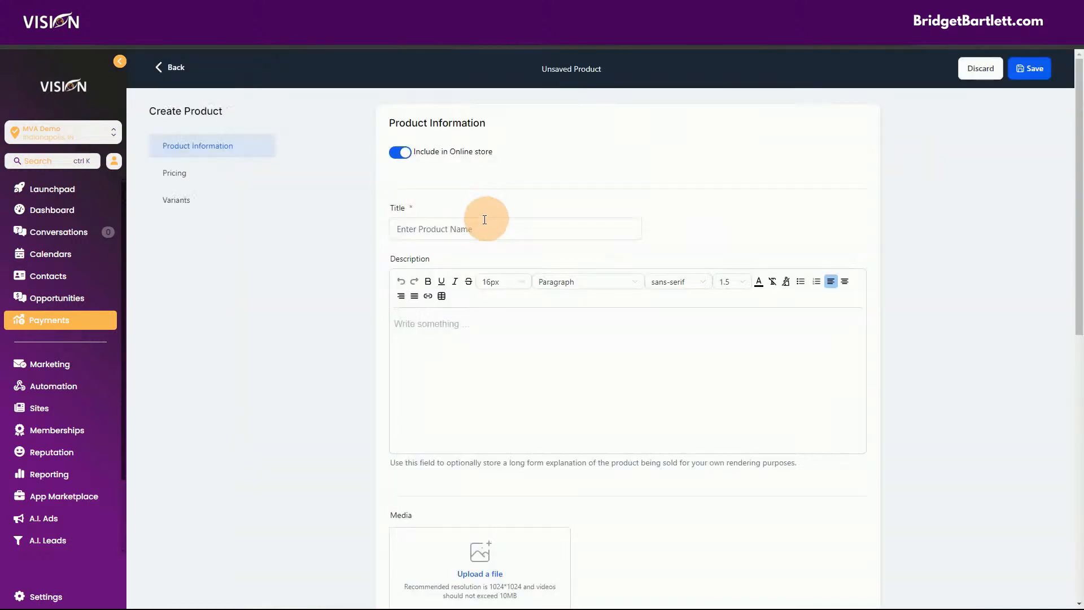
left_click(423, 230)
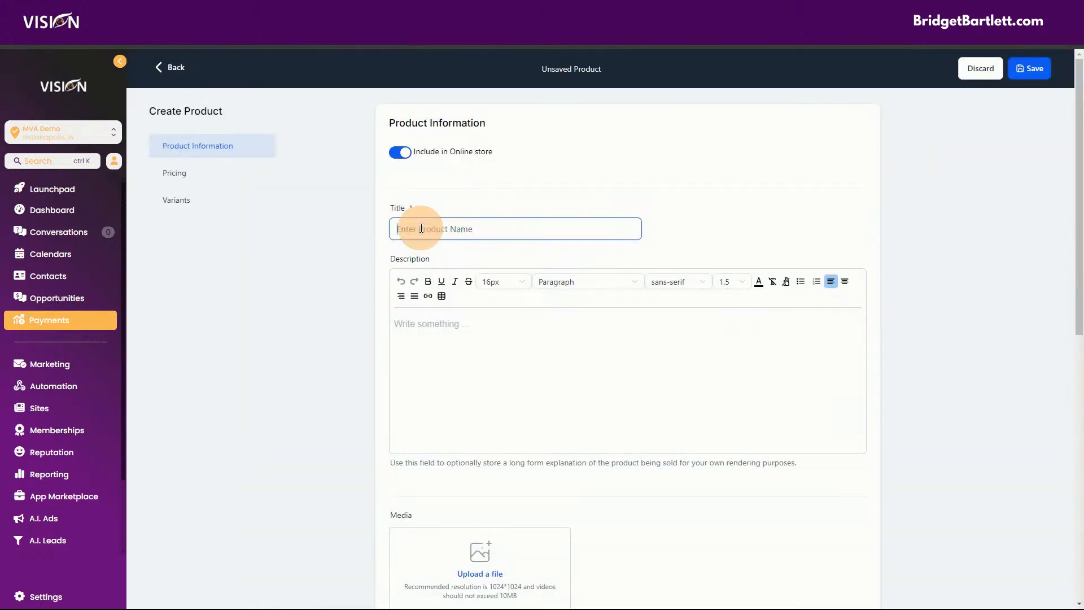
type("A")
left_click_drag(444, 228, 415, 227)
type("Lan")
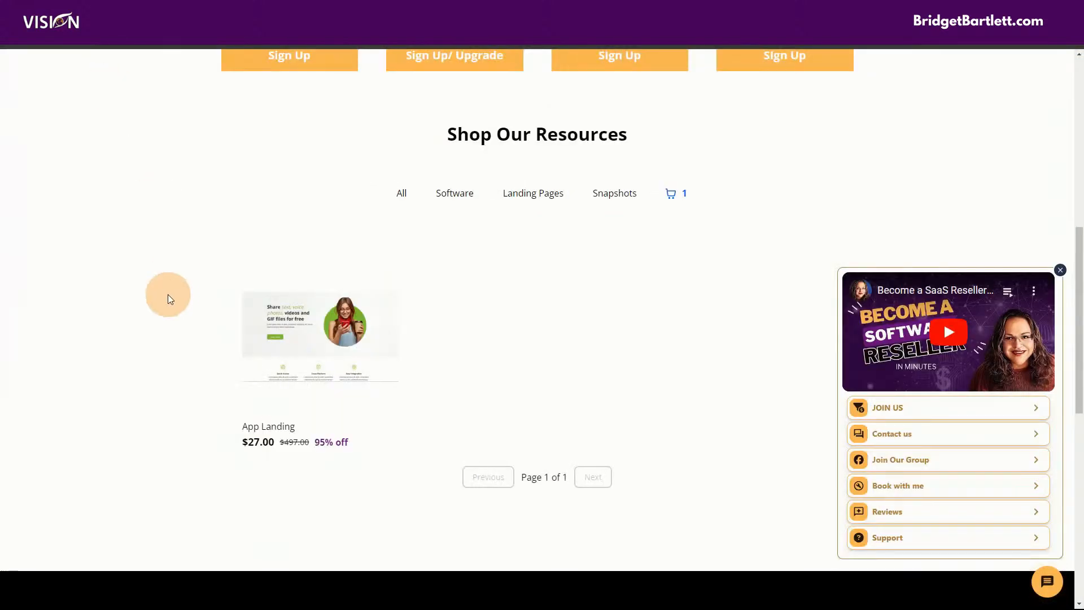
Step: Enter "DEMO" as the first line of the new product's description
scroll(754, 310, "up", 6)
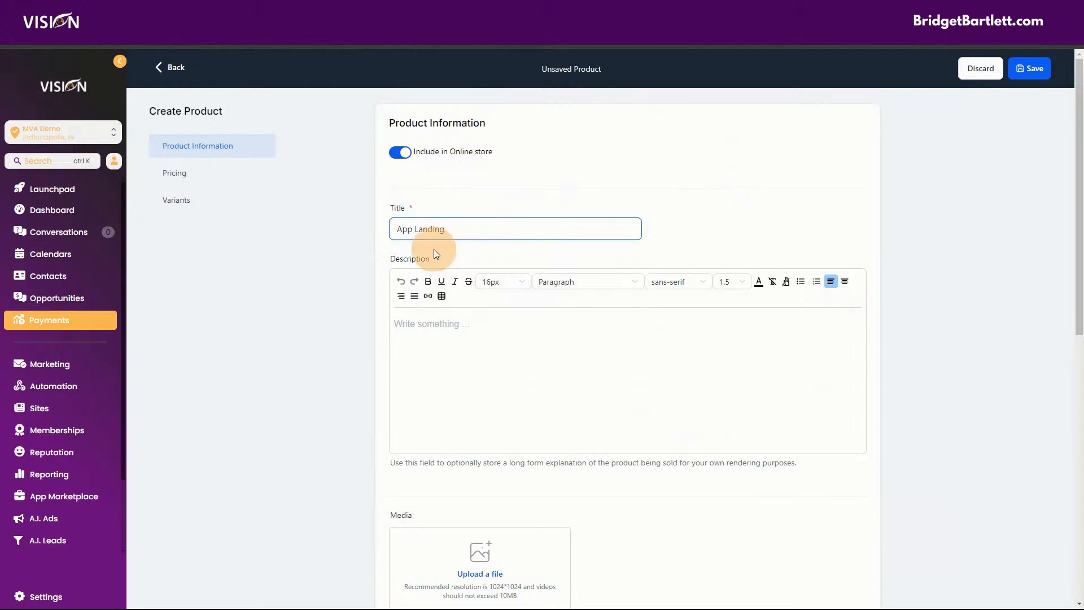
scroll(479, 226, "down", 2)
left_click(441, 212)
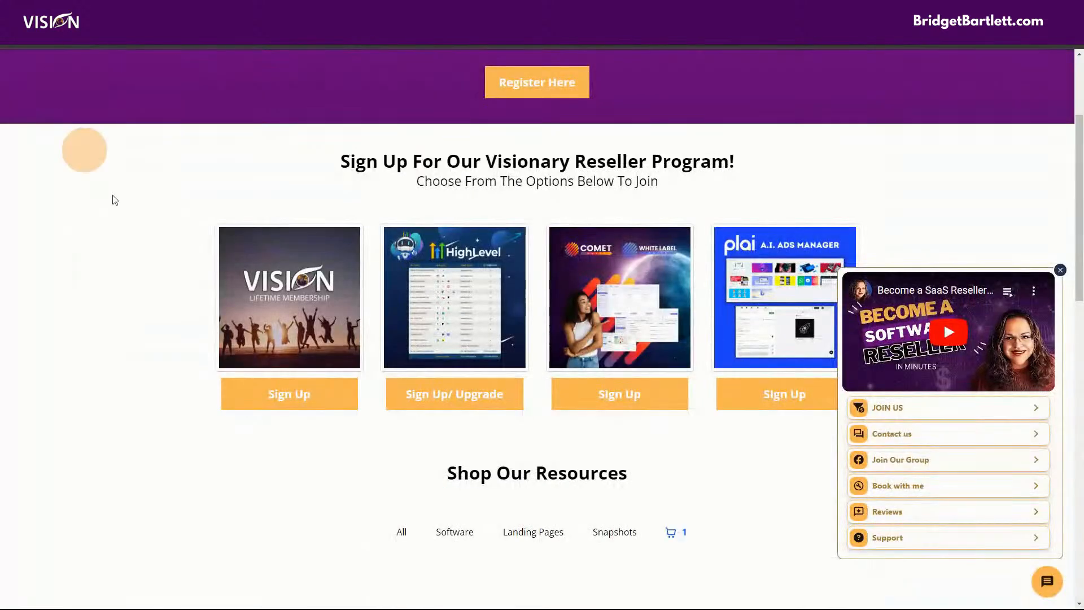
Step: Open the App Landing product from the store's Landing Pages category and copy its description text
left_click(537, 524)
scroll(399, 582, "down", 5)
left_click(280, 412)
left_click(324, 397)
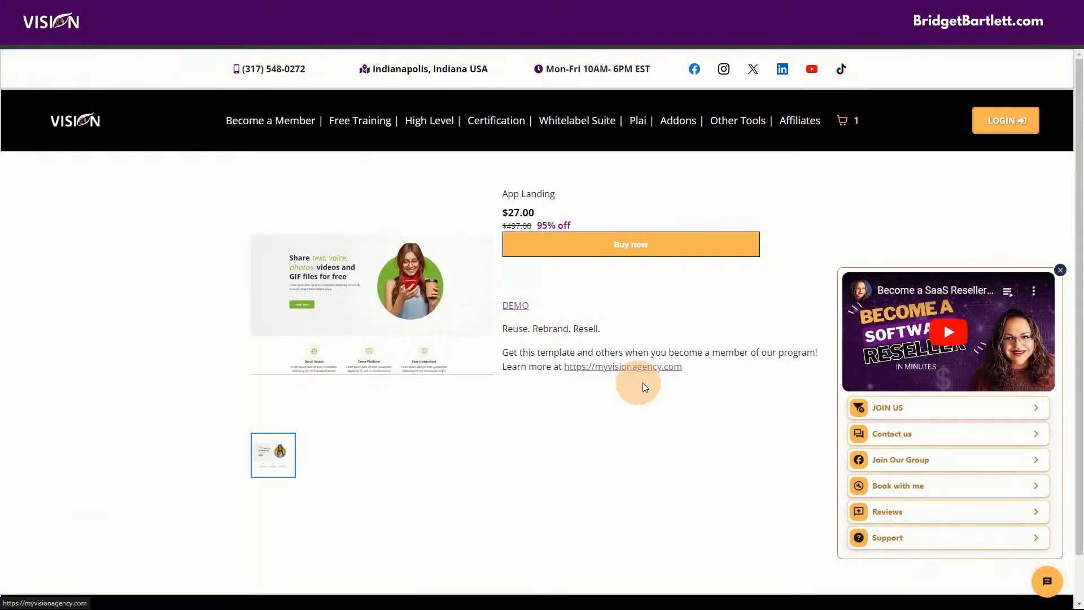
left_click_drag(683, 367, 513, 322)
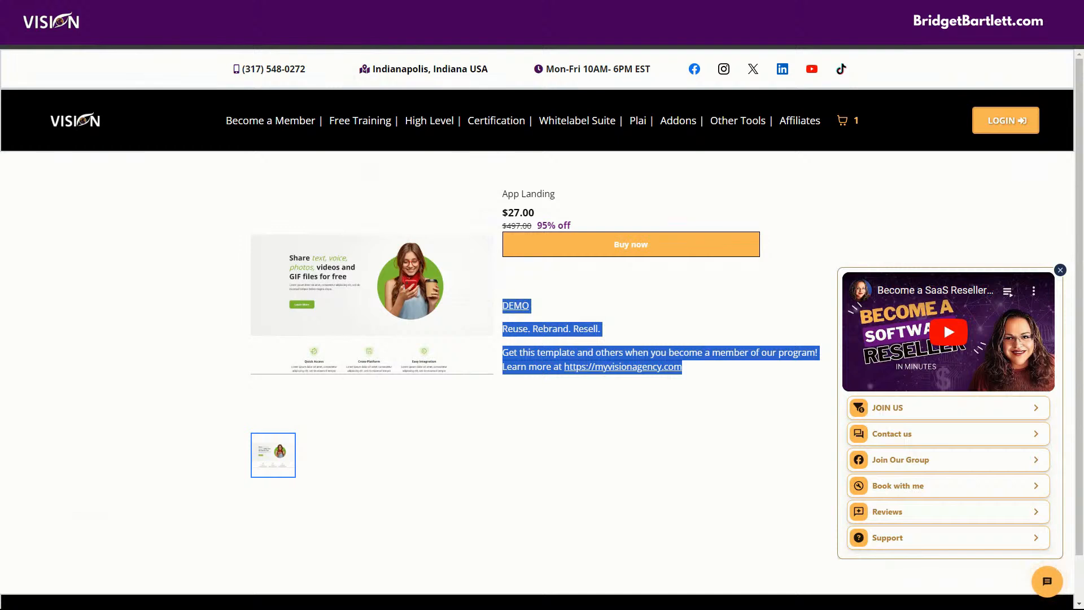
key("ctrl+Tab")
left_click(428, 230)
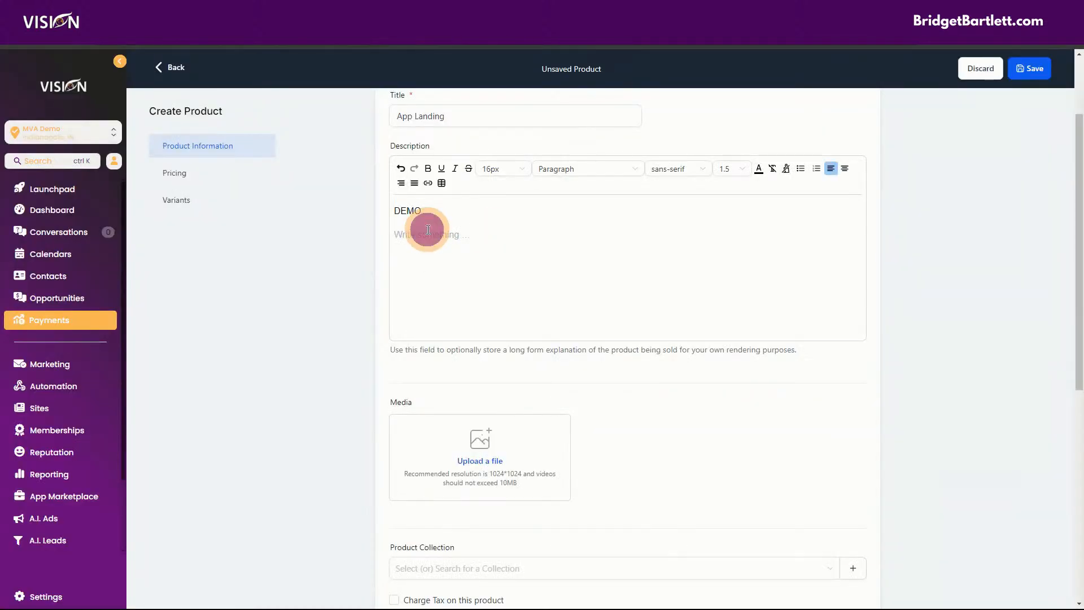
type("DEMO Reuse. Rebrand. Resell. Get this template and others when you become a member of our program! Learn more at https://myvisionagency.com")
left_click_drag(427, 214, 395, 209)
key("BackSpace")
key("BackSpace")
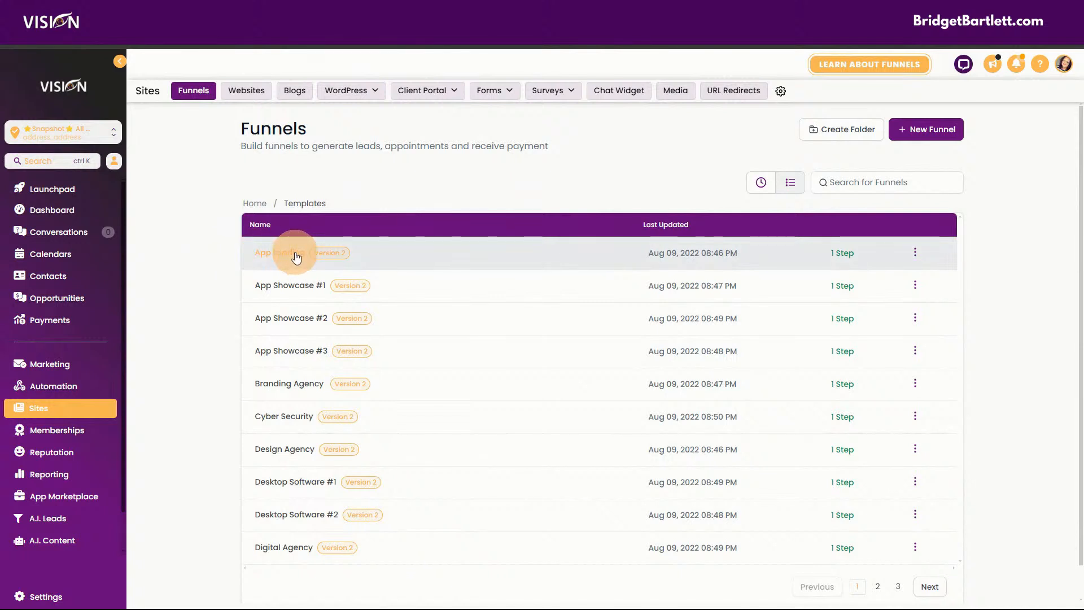
Step: Open the App Landing funnel from the Templates folder and preview its control page
left_click(915, 252)
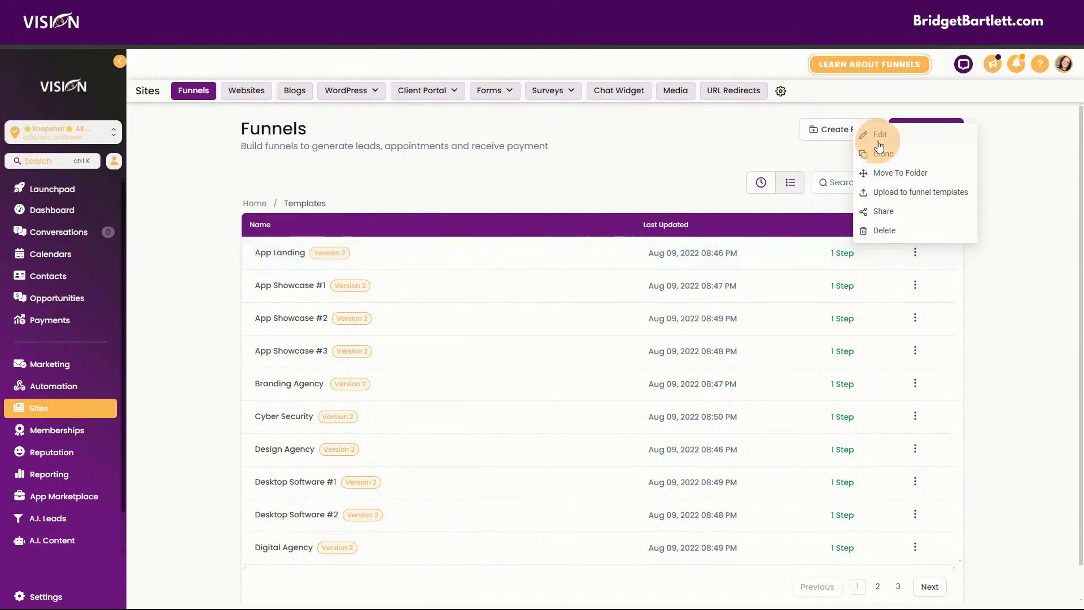
left_click(286, 251)
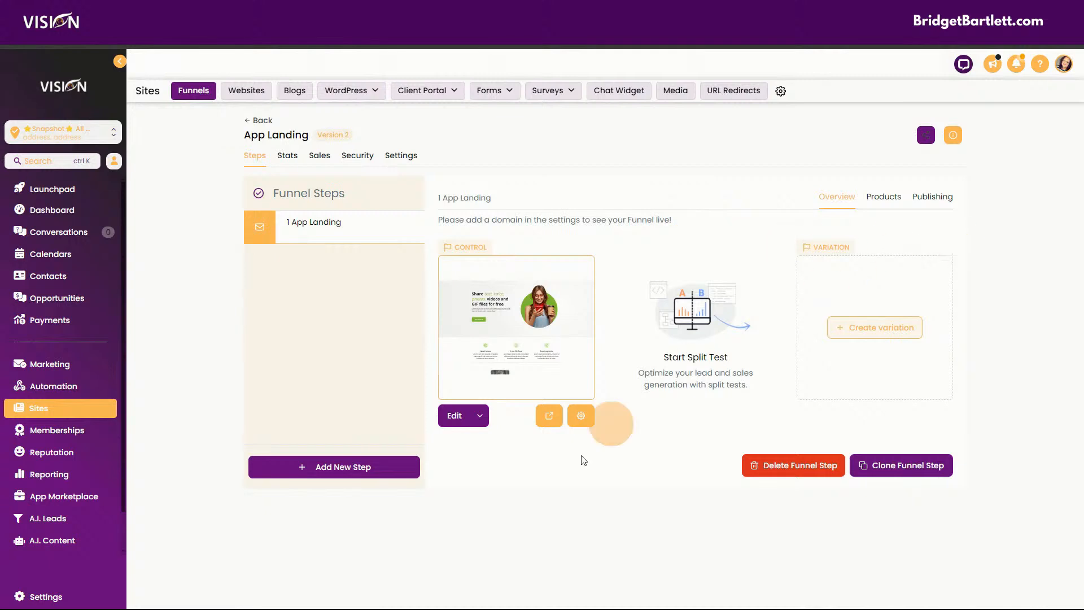
left_click(547, 416)
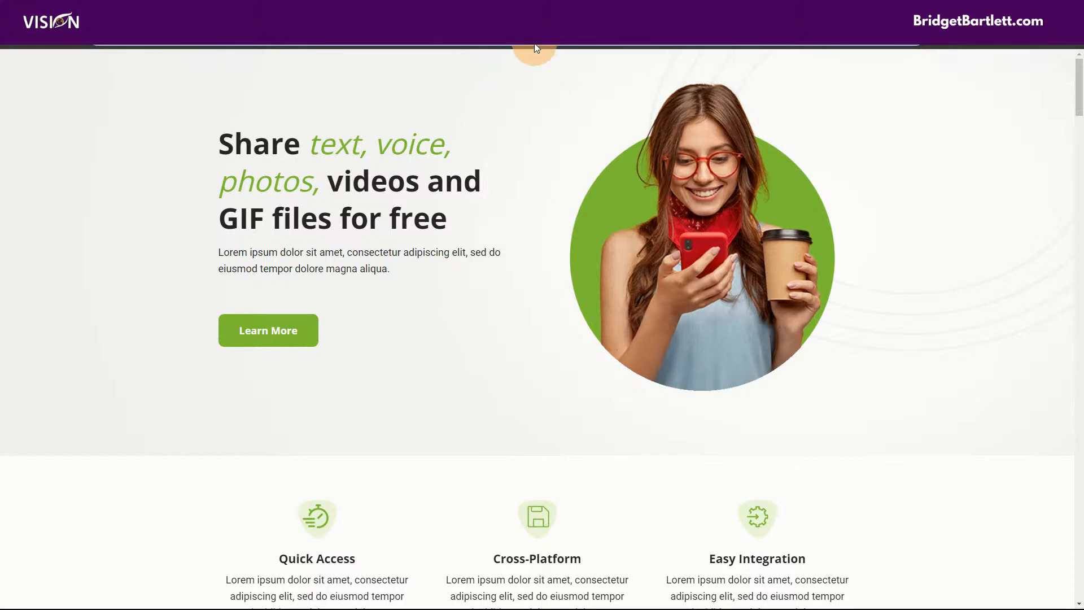
Step: Load the copied preview URL in an incognito window and check that the template page displays publicly
left_click(1072, 36)
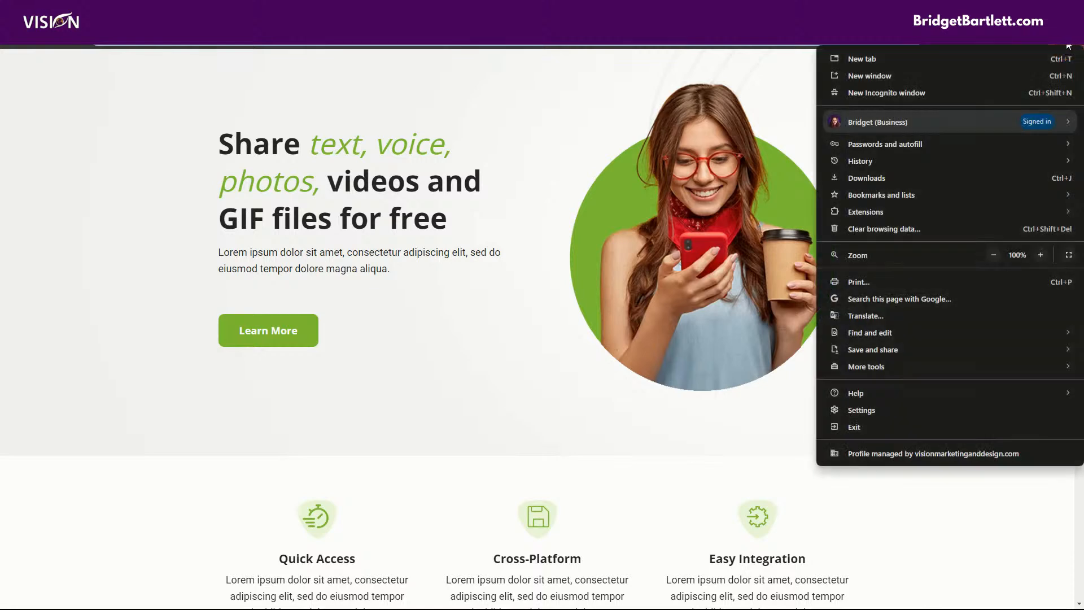
left_click(916, 92)
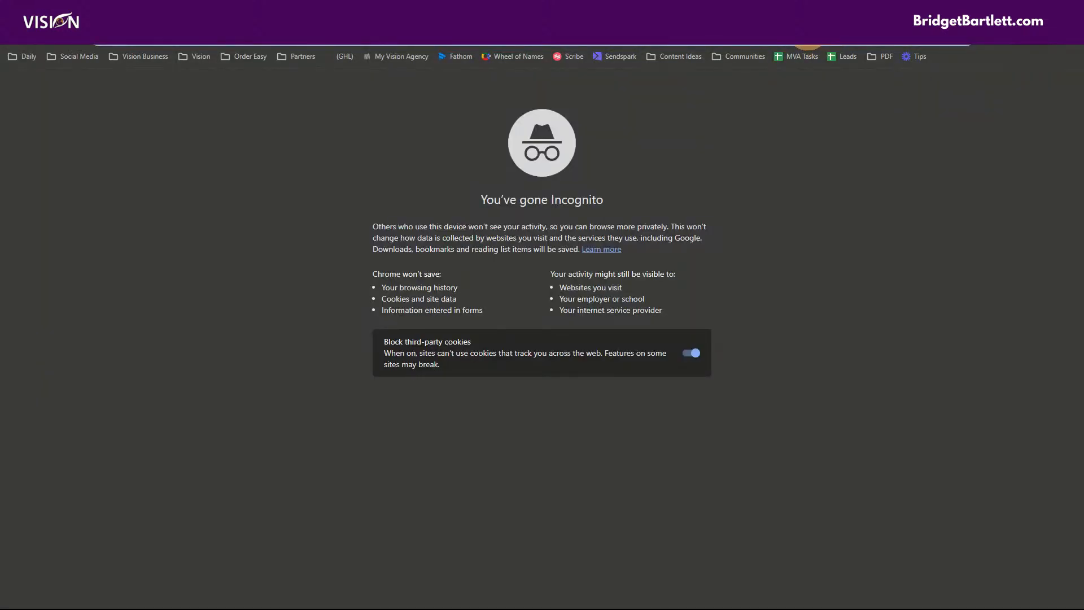
key("ctrl+v")
key("Return")
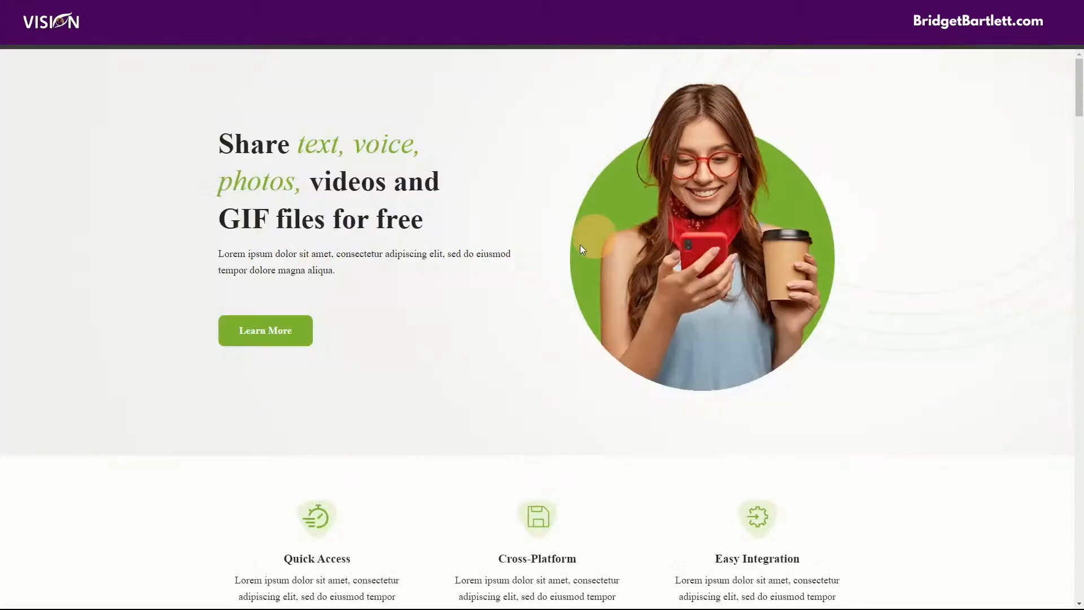
scroll(852, 305, "down", 5)
scroll(852, 303, "down", 3)
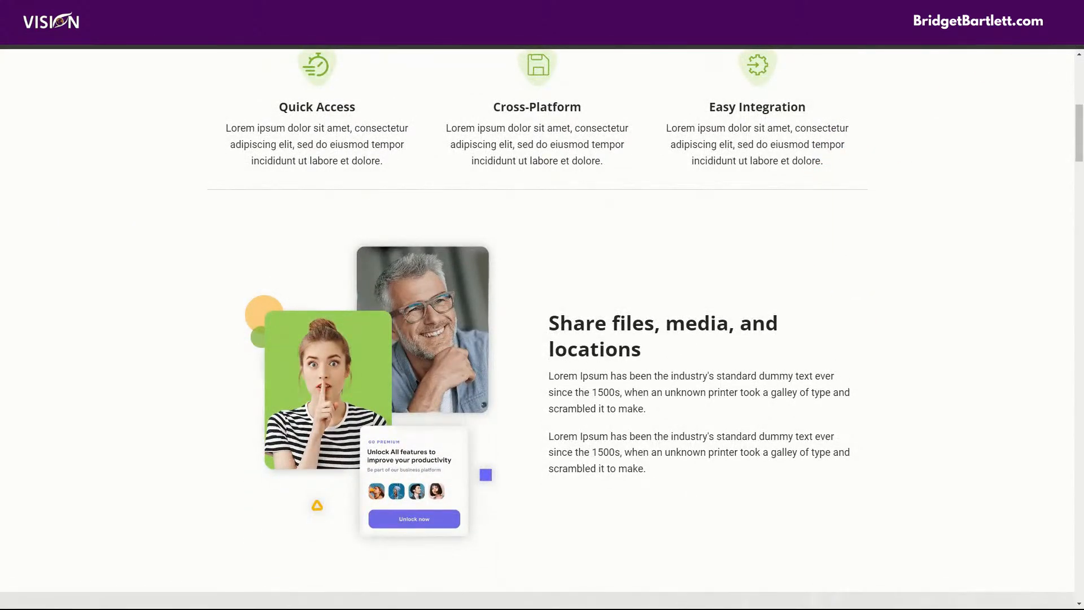
scroll(622, 206, "up", 8)
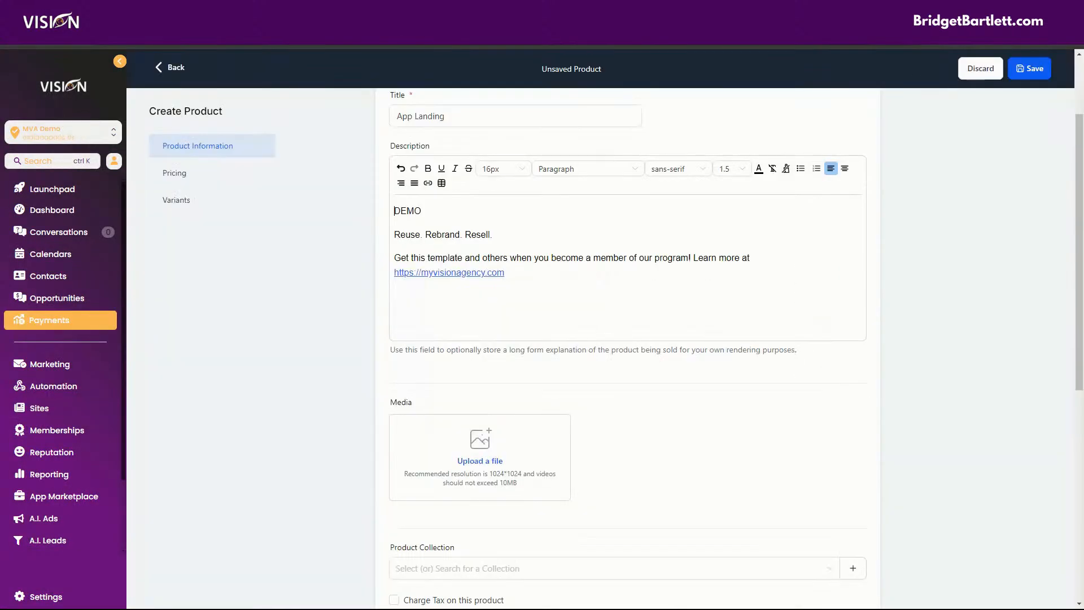
left_click_drag(437, 205, 391, 218)
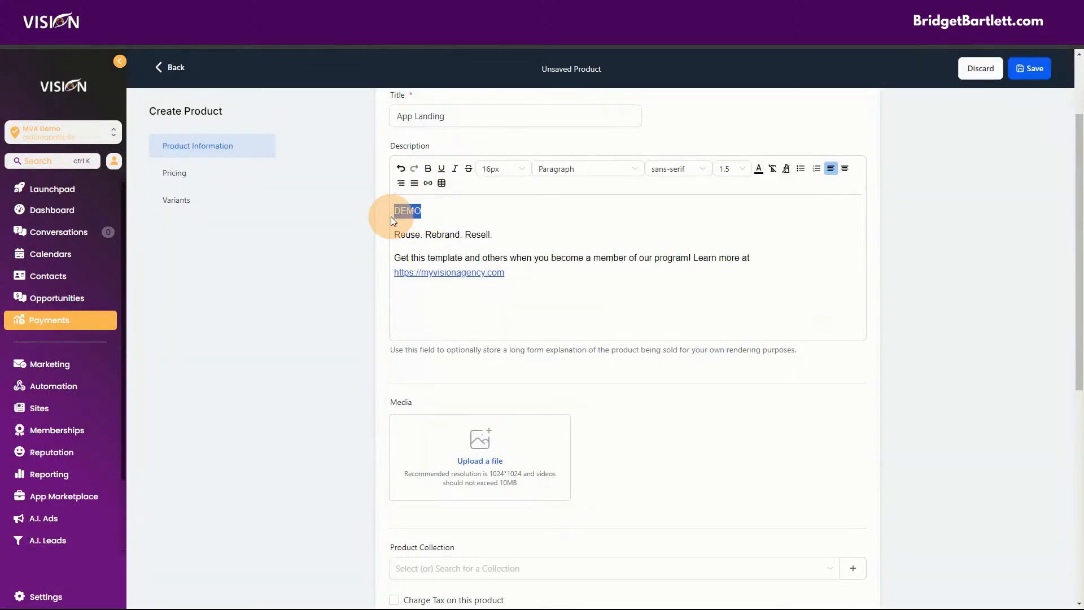
left_click(427, 183)
left_click(523, 284)
type("https://app.myvisionagency.com/v2/preview/Ih3TFplwXcOEBLcVCjzb")
left_click(729, 429)
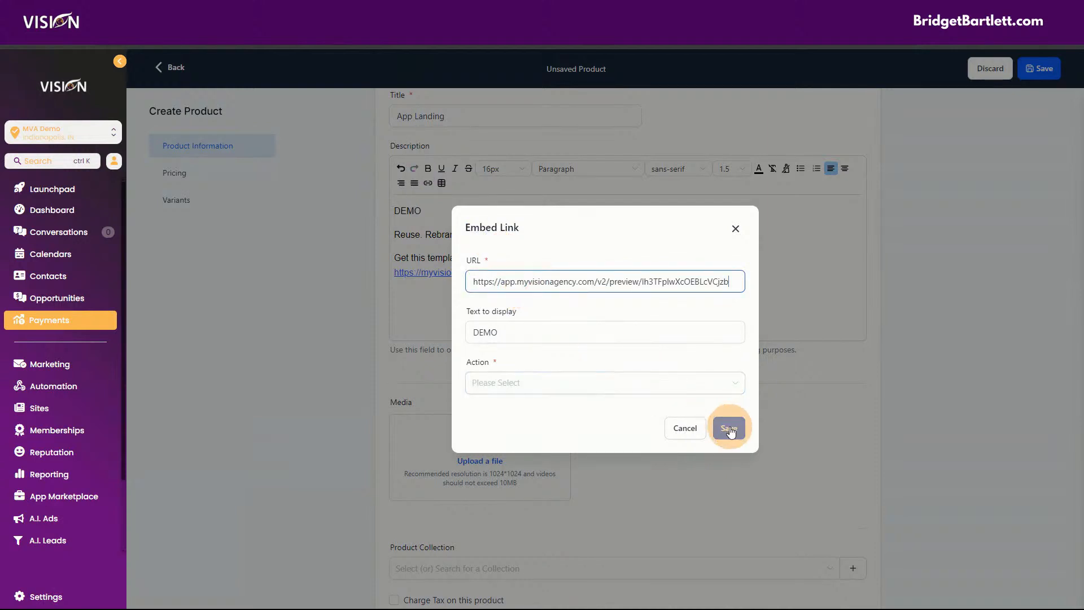
left_click(578, 382)
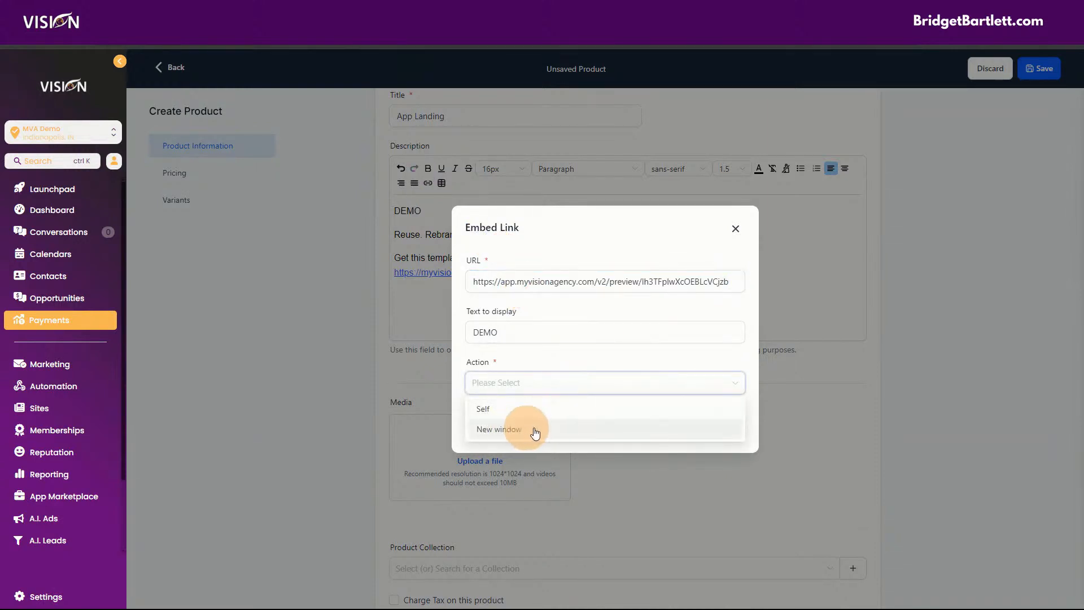
left_click(527, 435)
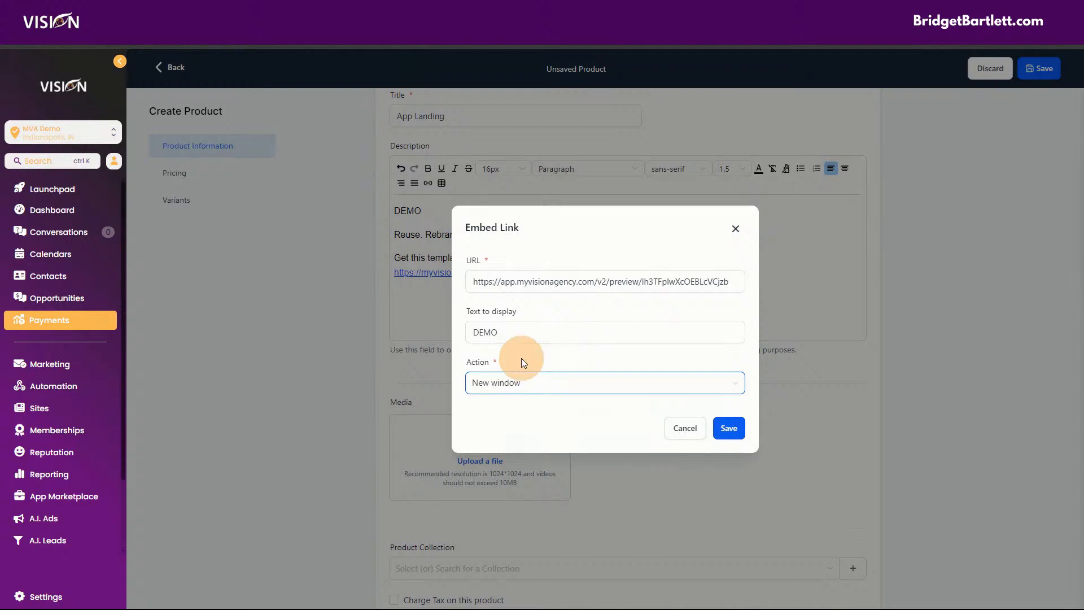
left_click(635, 332)
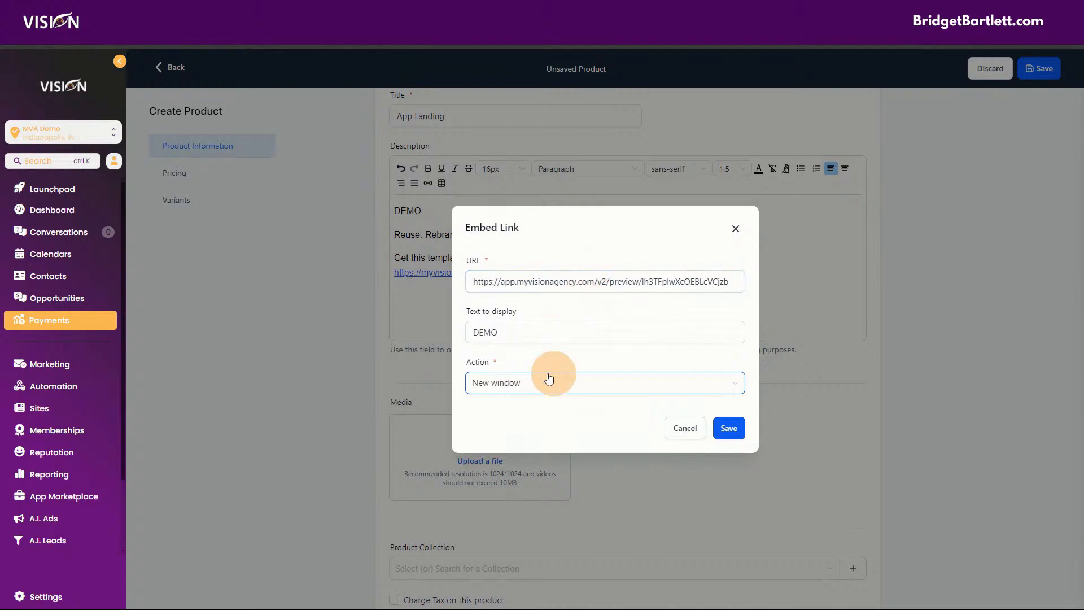
left_click(737, 429)
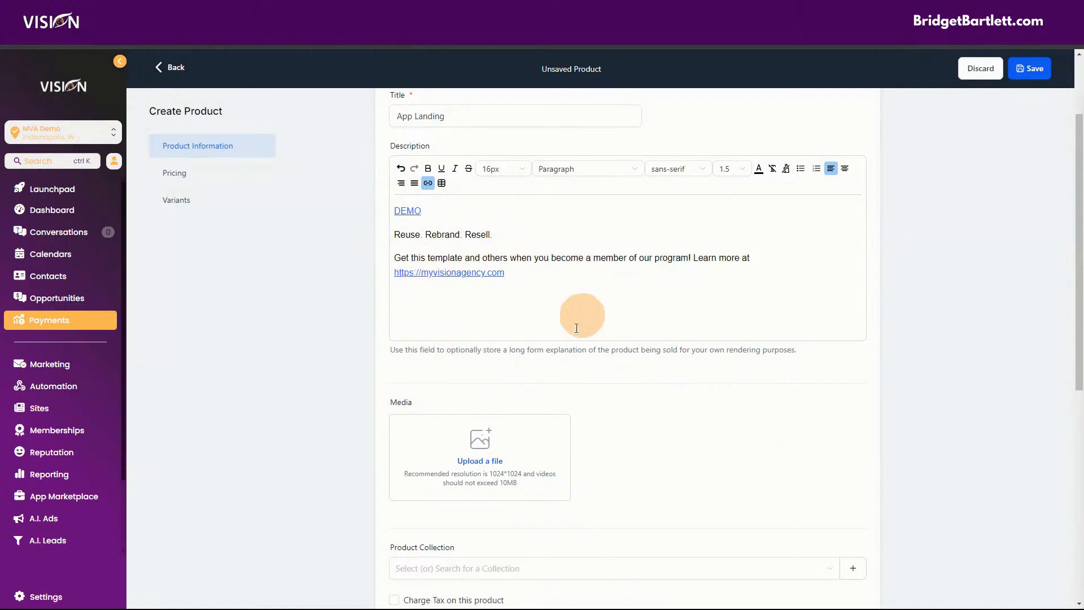
Step: Review the App Landing listing and image in the online store and open its DEMO link
scroll(678, 451, "down", 2)
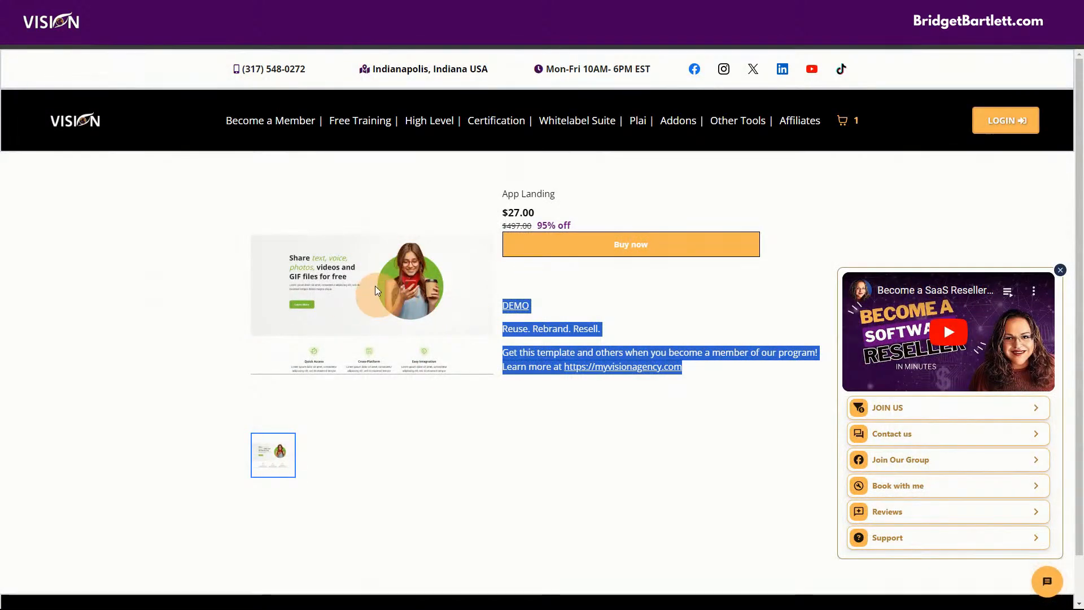
left_click(14, 33)
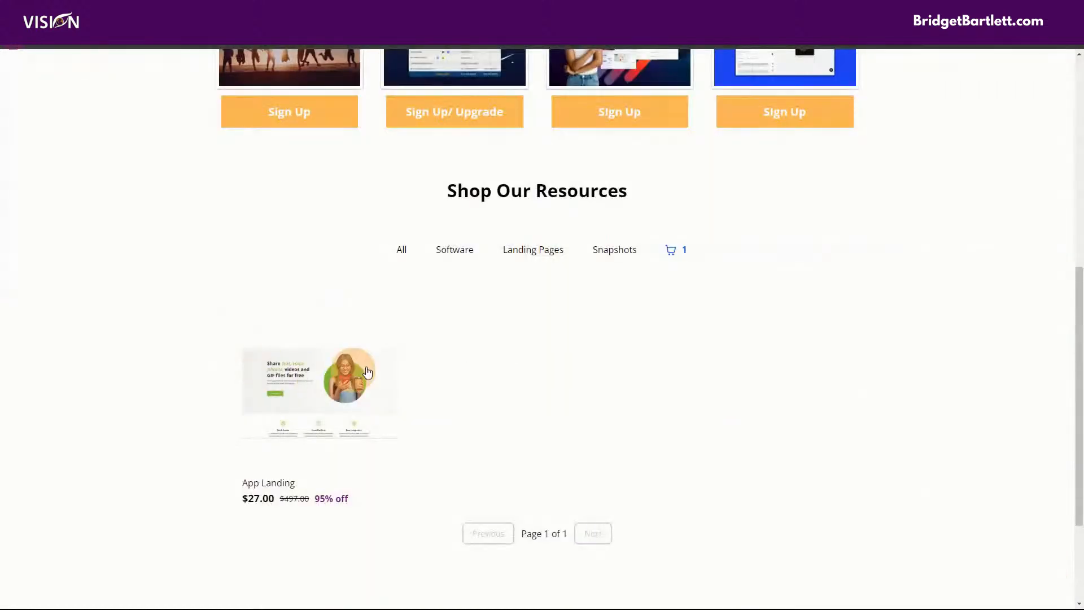
left_click(297, 398)
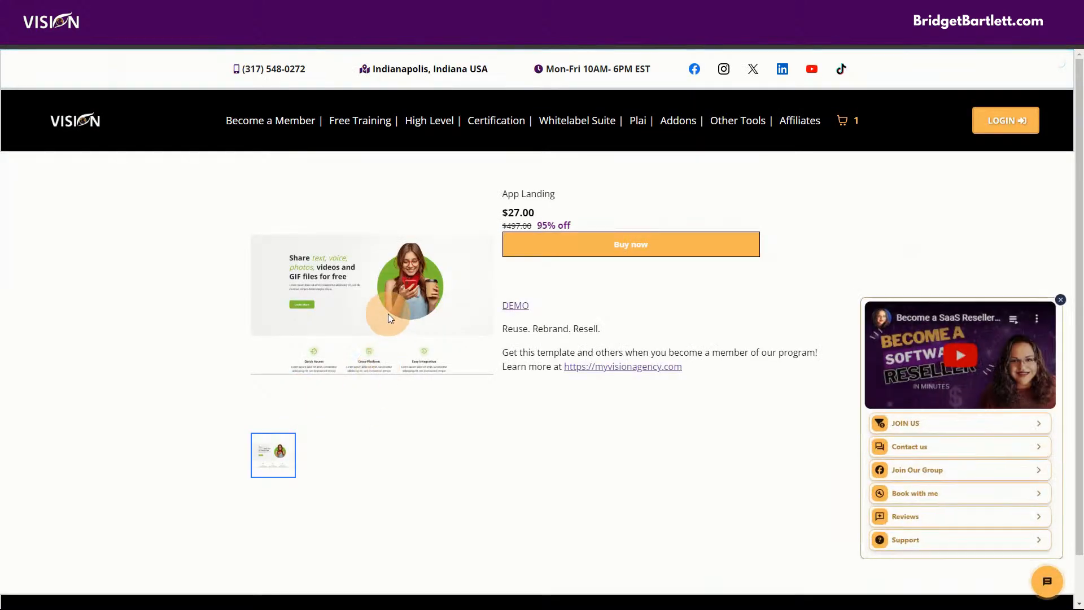
left_click(524, 311)
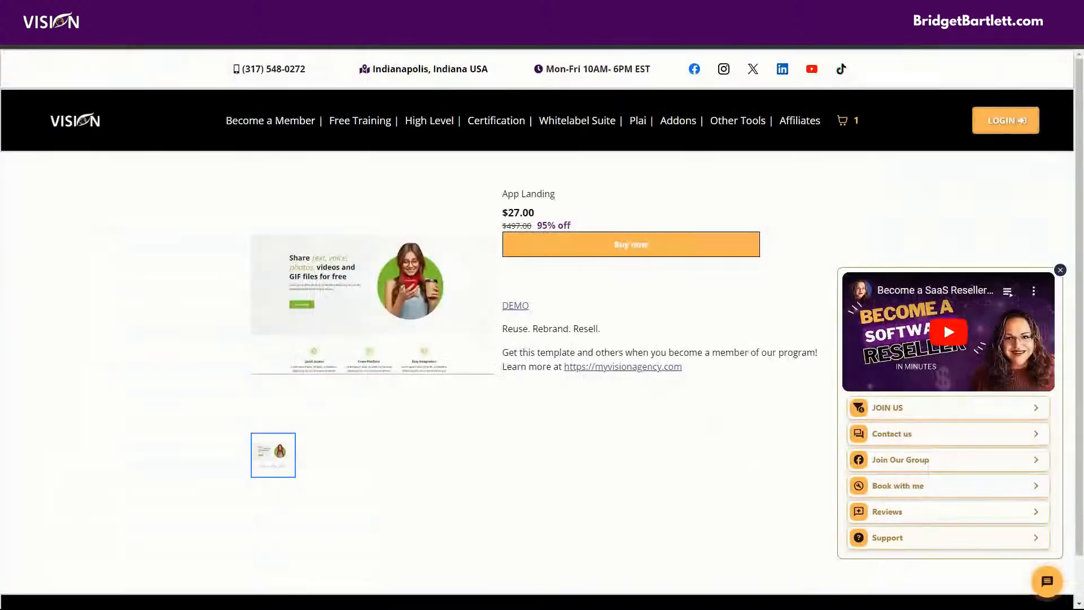
left_click(503, 306)
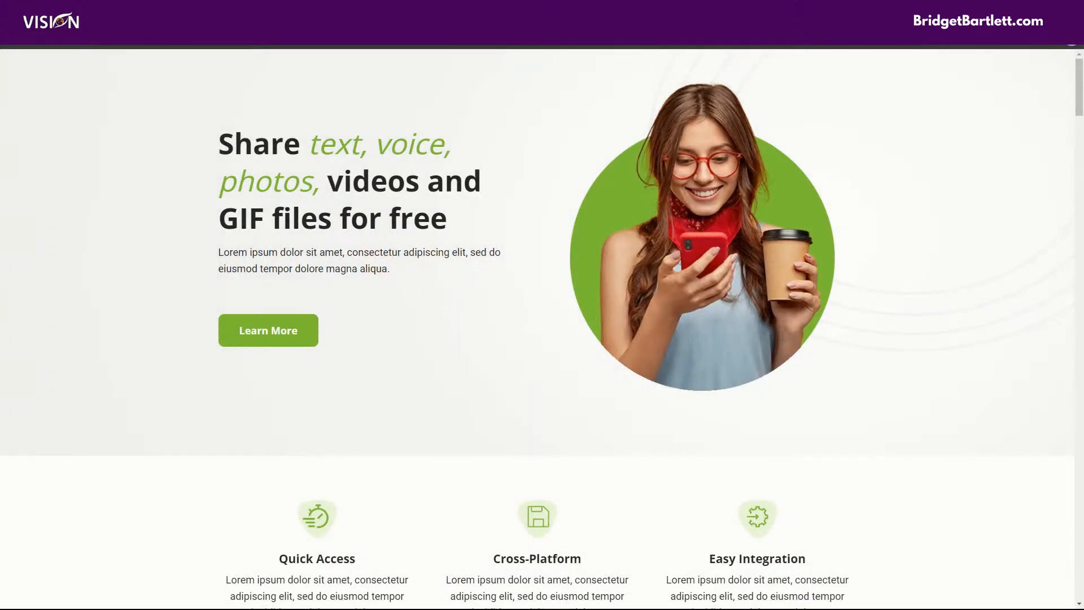
Step: Capture a screenshot of the template preview page, switch to Canva, and paste it into the middle of the blank 1024px × 1024px design
key("super+shift+s")
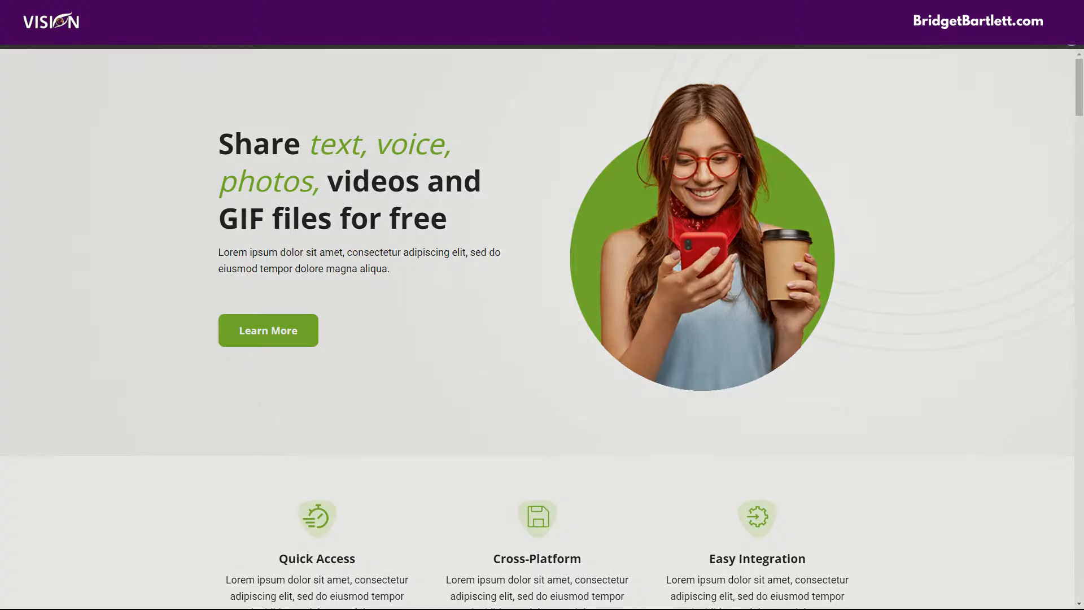
left_click_drag(2, 50, 1083, 609)
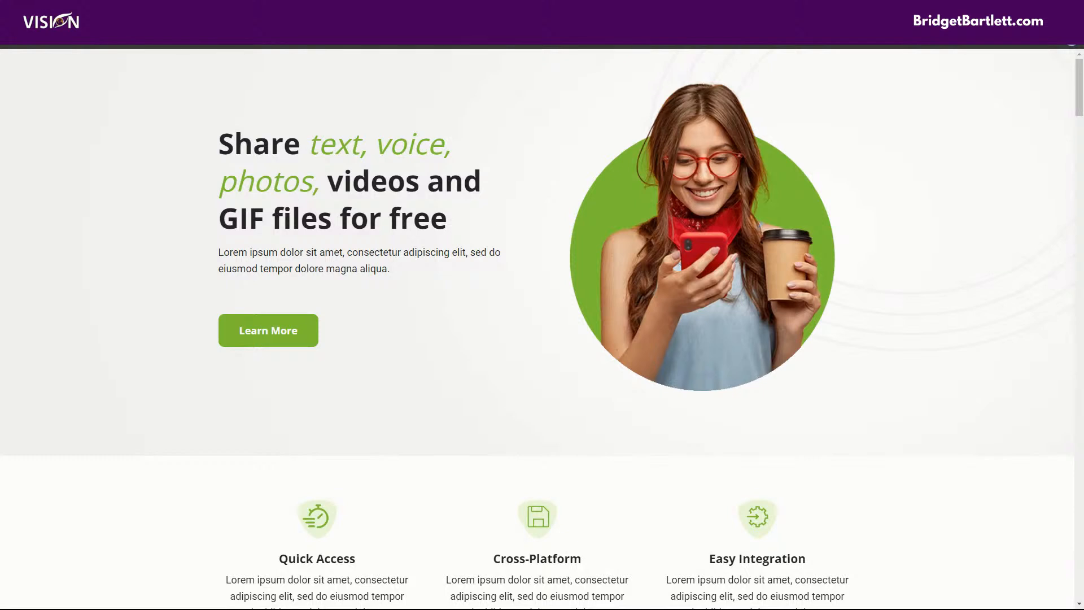
left_click(644, 12)
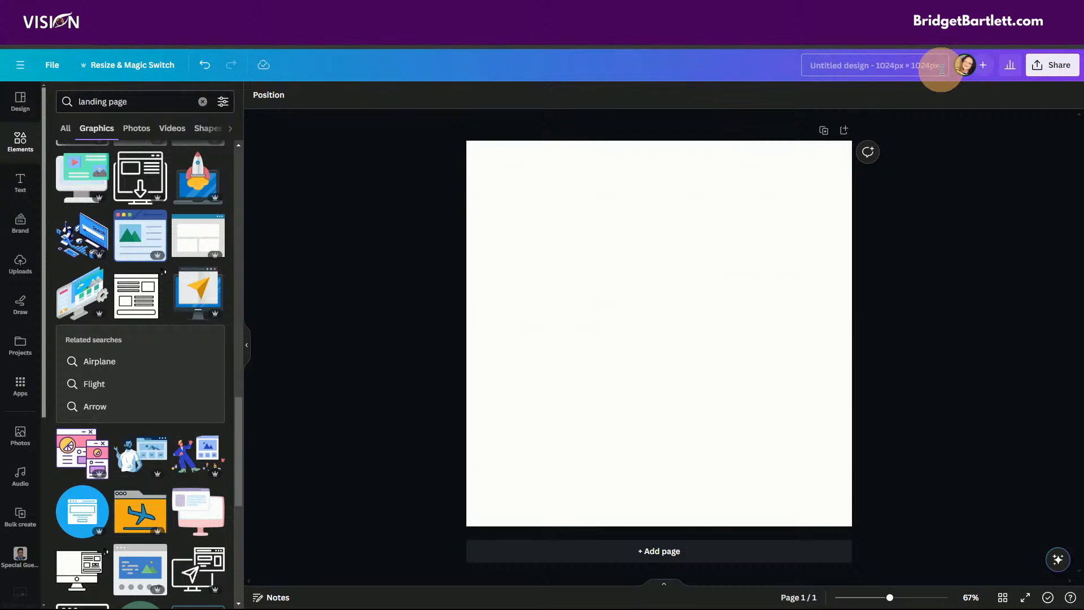
left_click(536, 195)
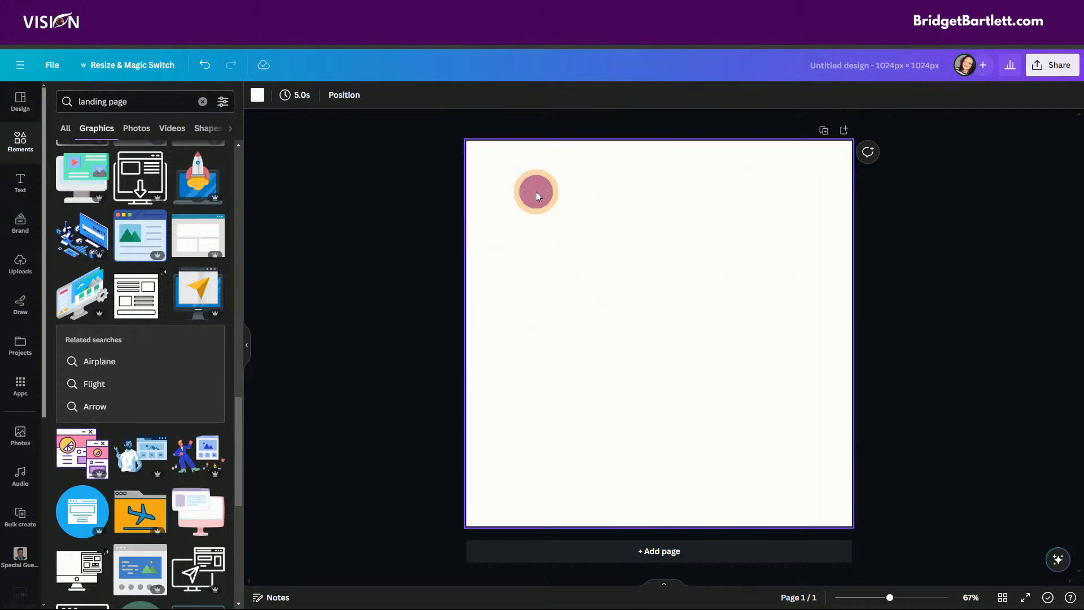
key("ctrl+v")
left_click_drag(665, 354, 563, 248)
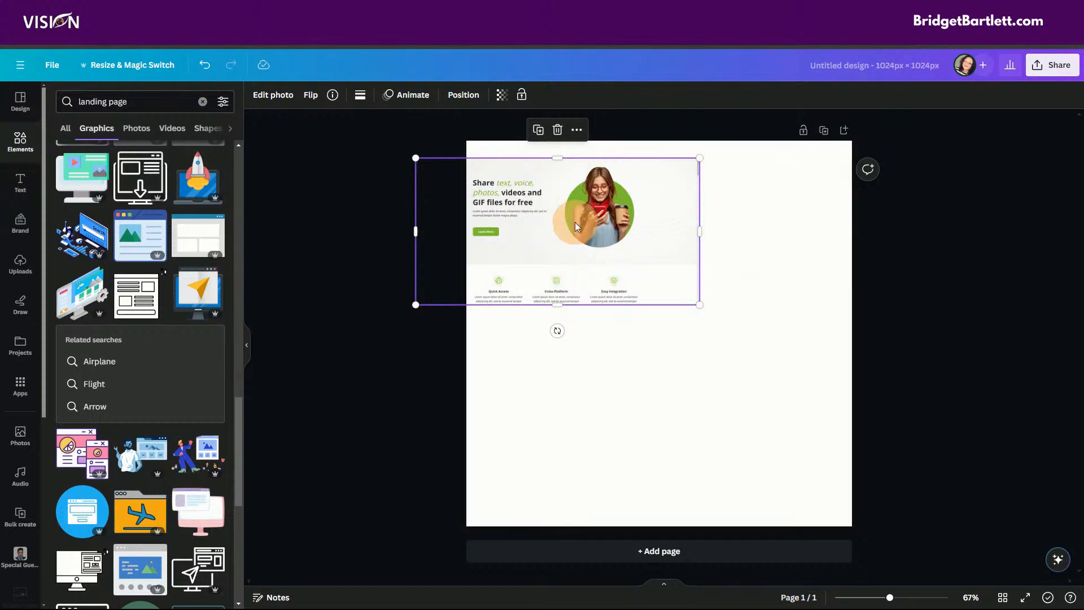
left_click_drag(596, 236, 668, 356)
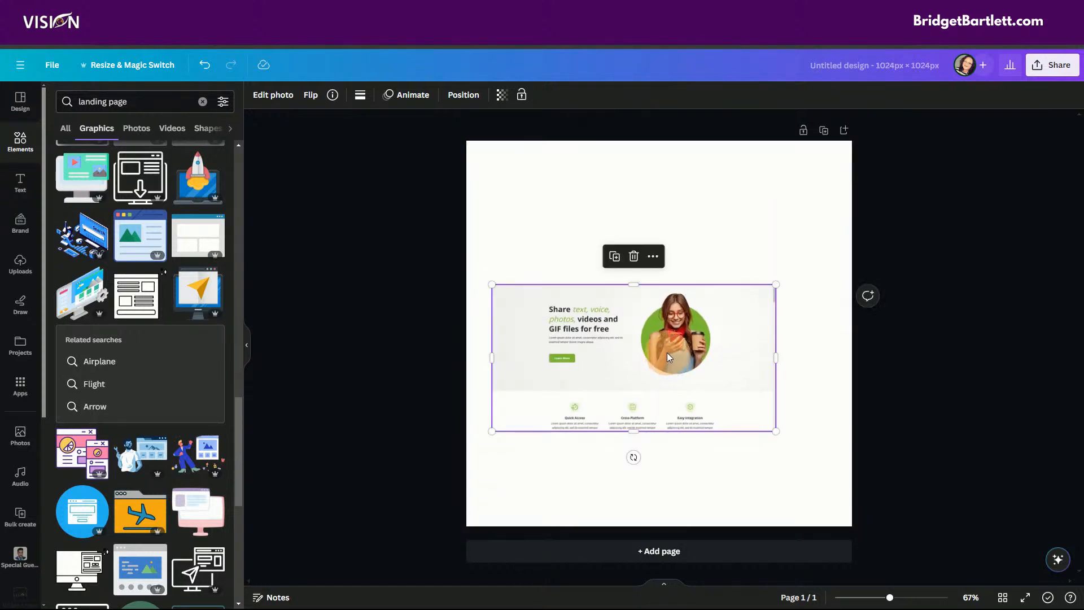
left_click(693, 215)
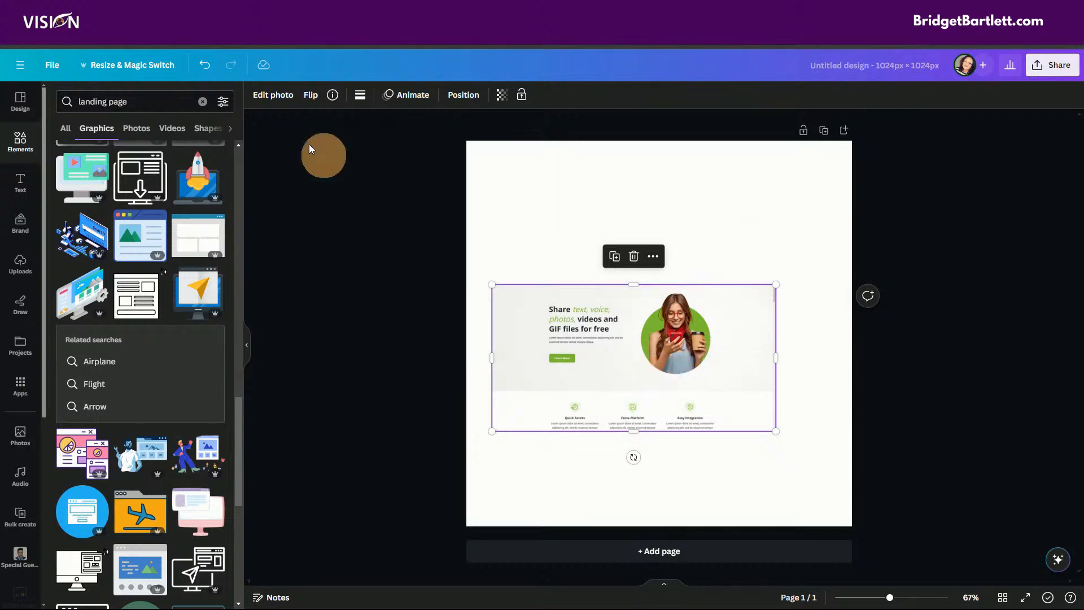
Step: Check how product images appear in the online store's All category
left_click(107, 8)
left_click(17, 40)
scroll(555, 469, "down", 3)
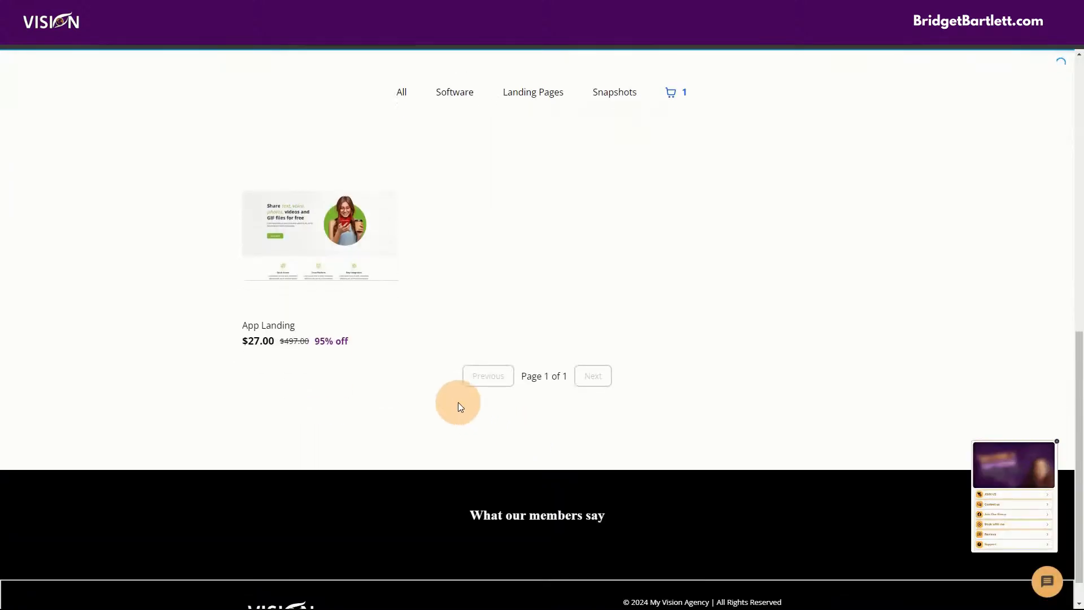
left_click(401, 92)
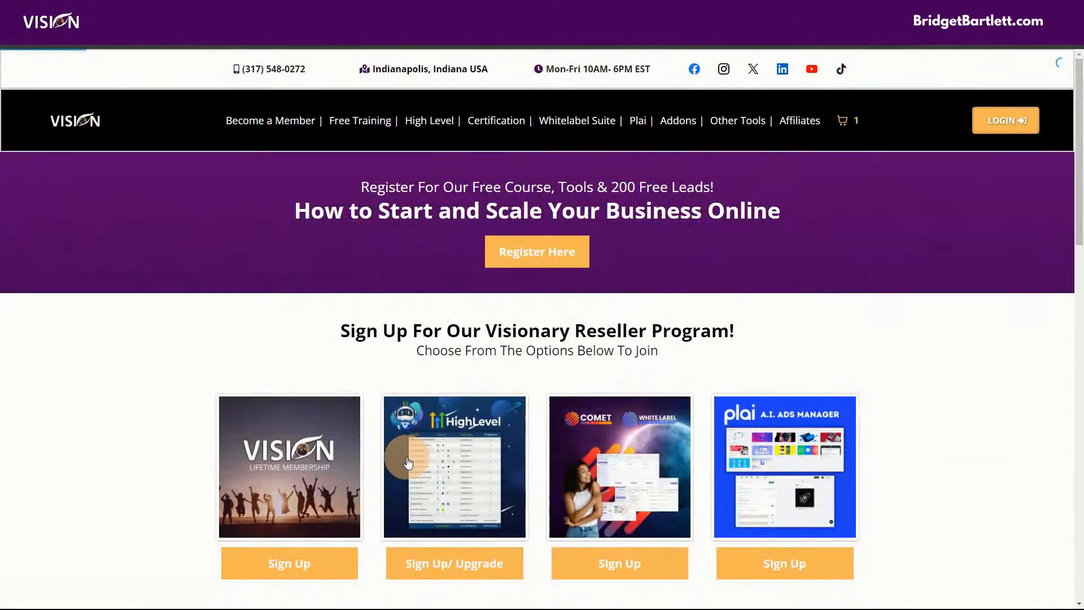
scroll(412, 450, "down", 8)
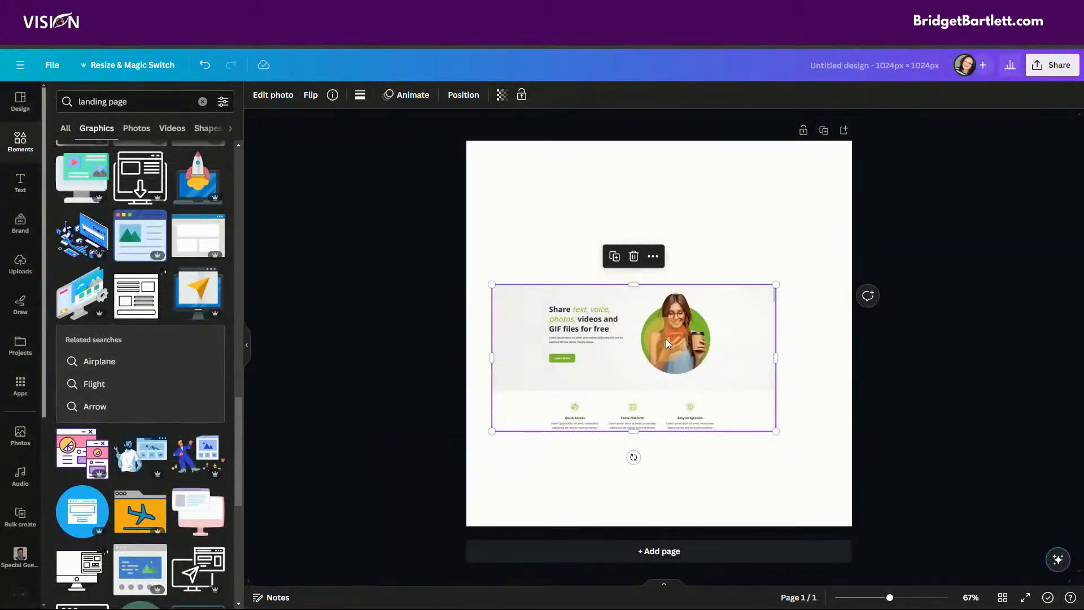
Step: Enlarge the pasted screenshot beyond the design's full width and center it on the page
left_click_drag(652, 368, 564, 300)
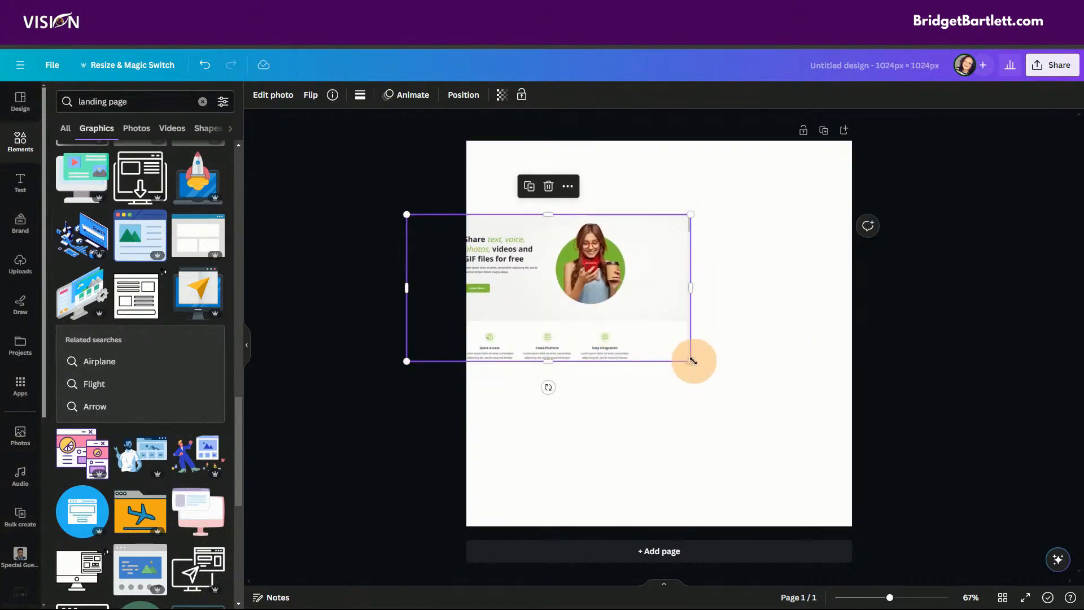
left_click_drag(691, 361, 922, 481)
mouse_move(638, 357)
left_mouse_down()
mouse_move(632, 344)
mouse_move(625, 371)
mouse_move(632, 341)
left_mouse_up()
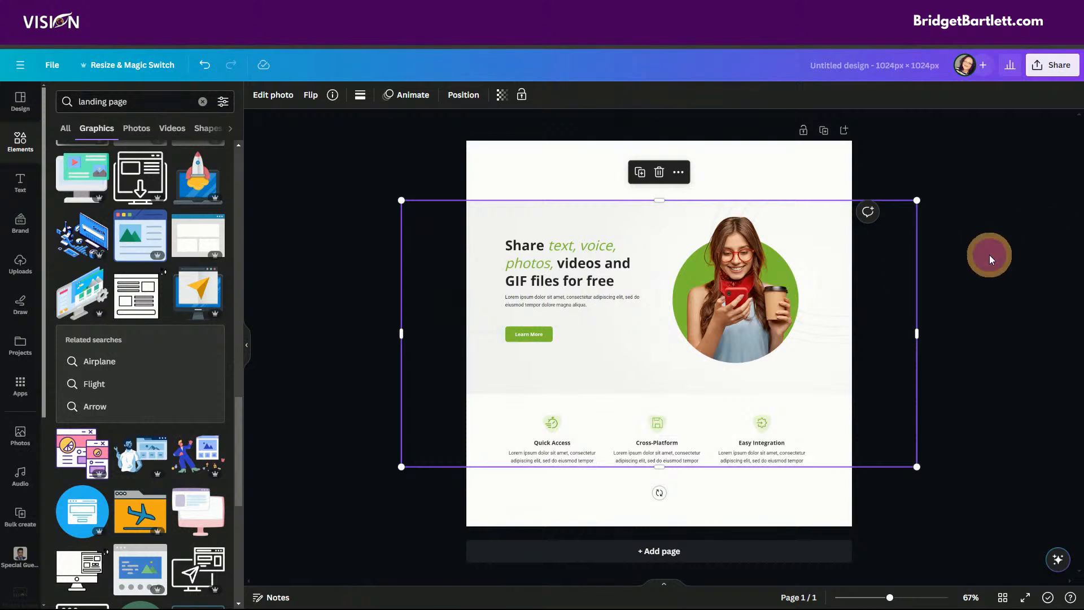
Step: Rename the Canva design as "App landing image"
left_click(989, 255)
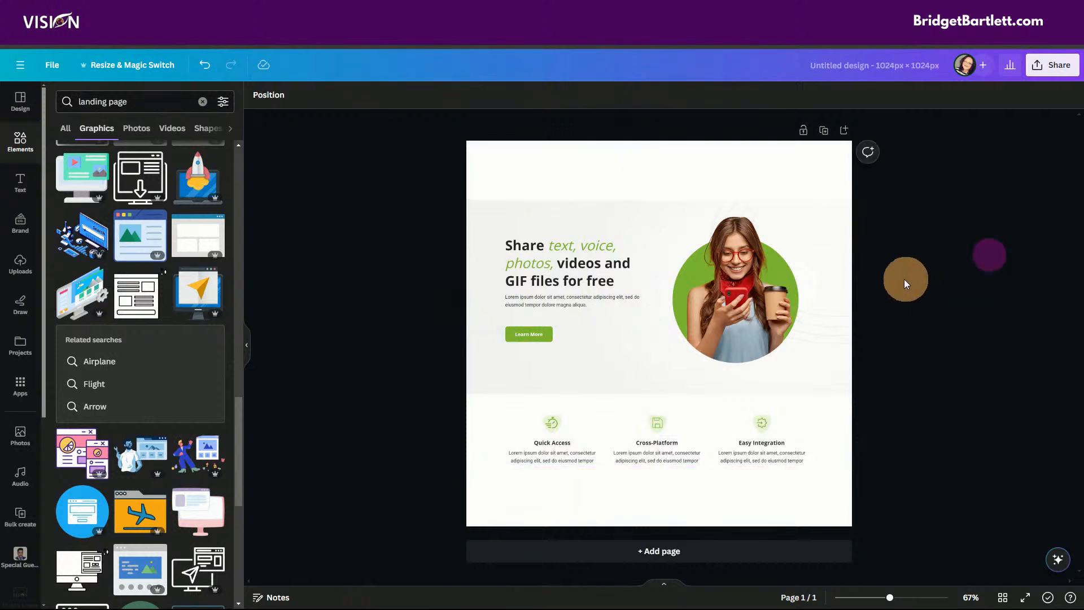
left_click(943, 68)
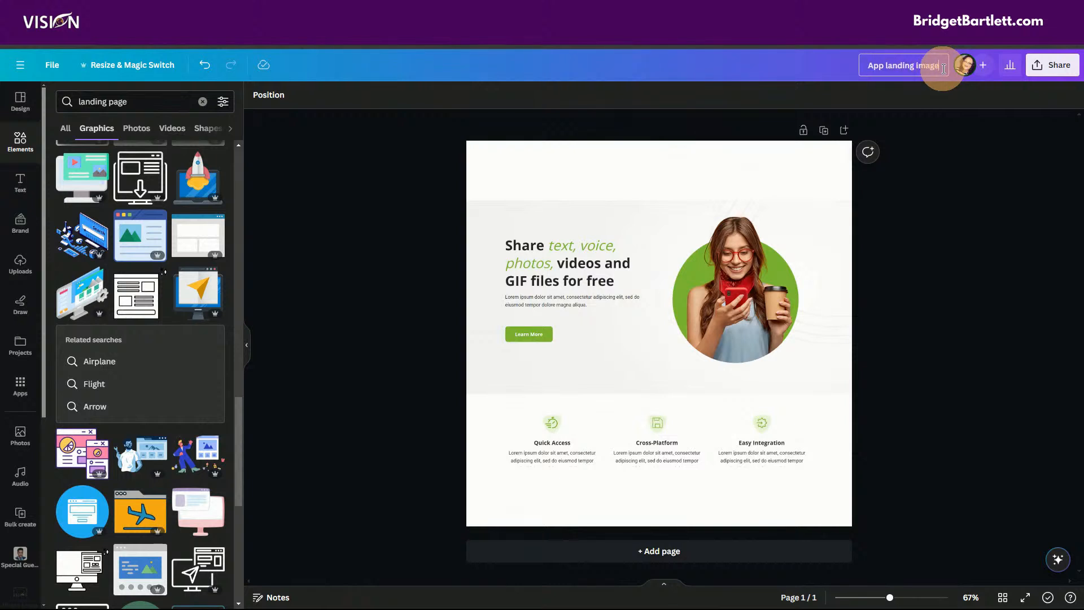
type("App landing image")
left_click(1052, 65)
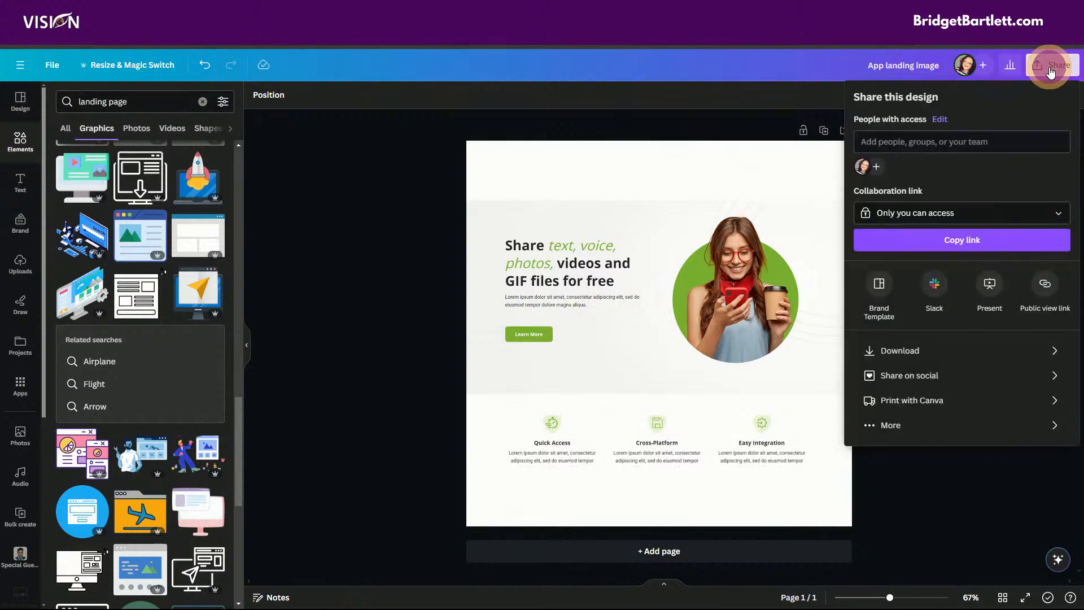
left_click(953, 345)
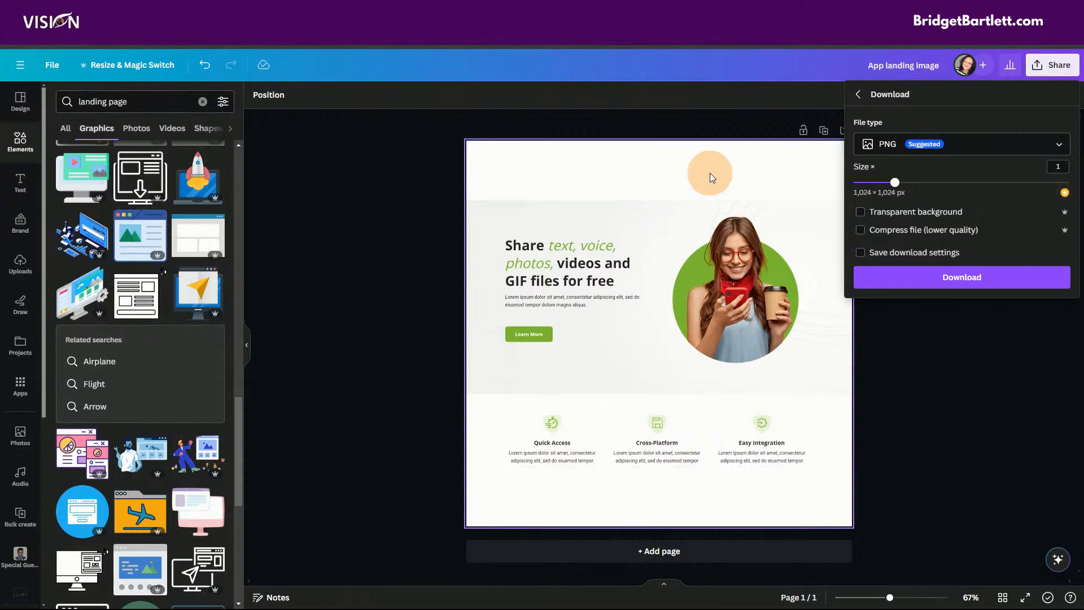
left_click(719, 246)
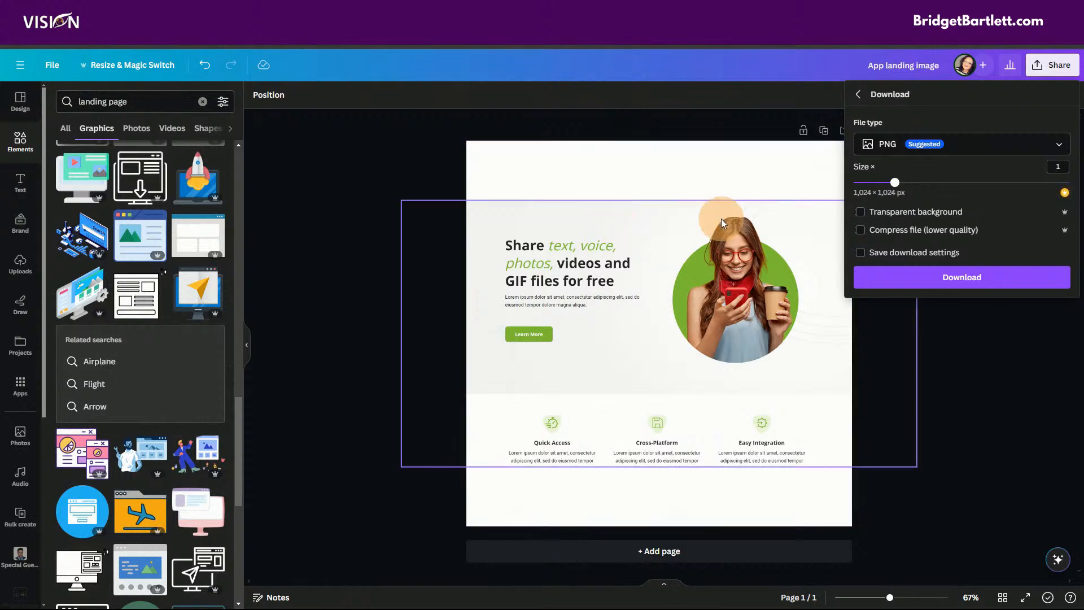
left_click(700, 174)
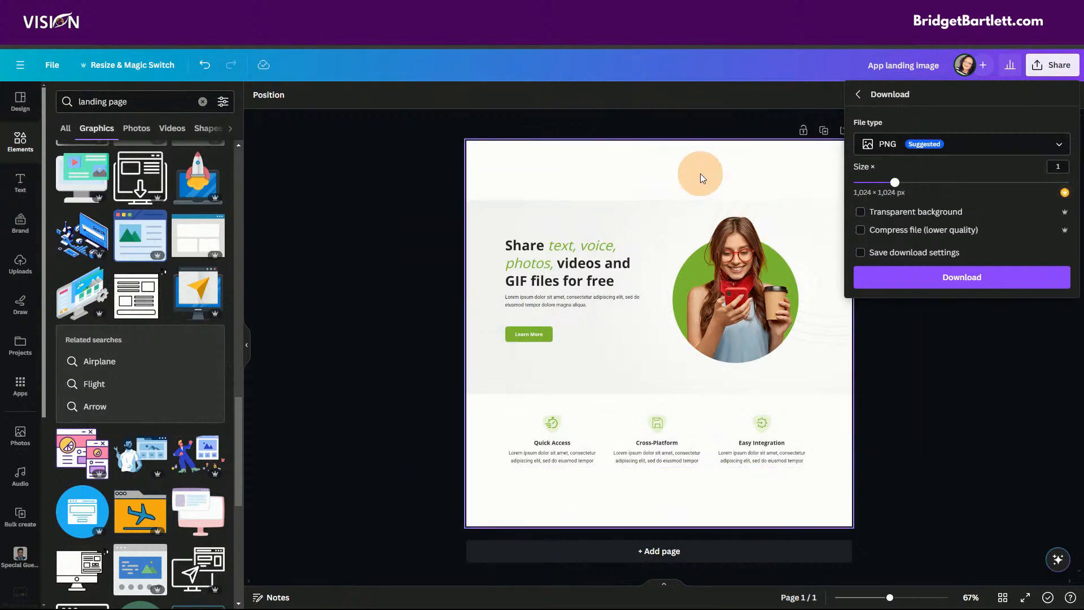
left_click(651, 367)
left_click(663, 333)
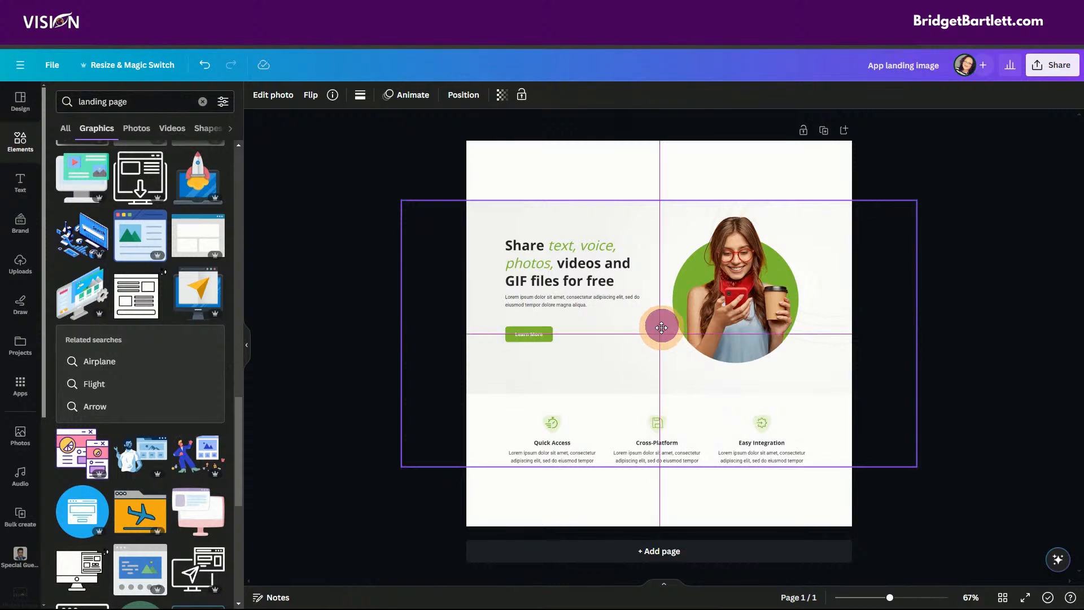
left_click(551, 171)
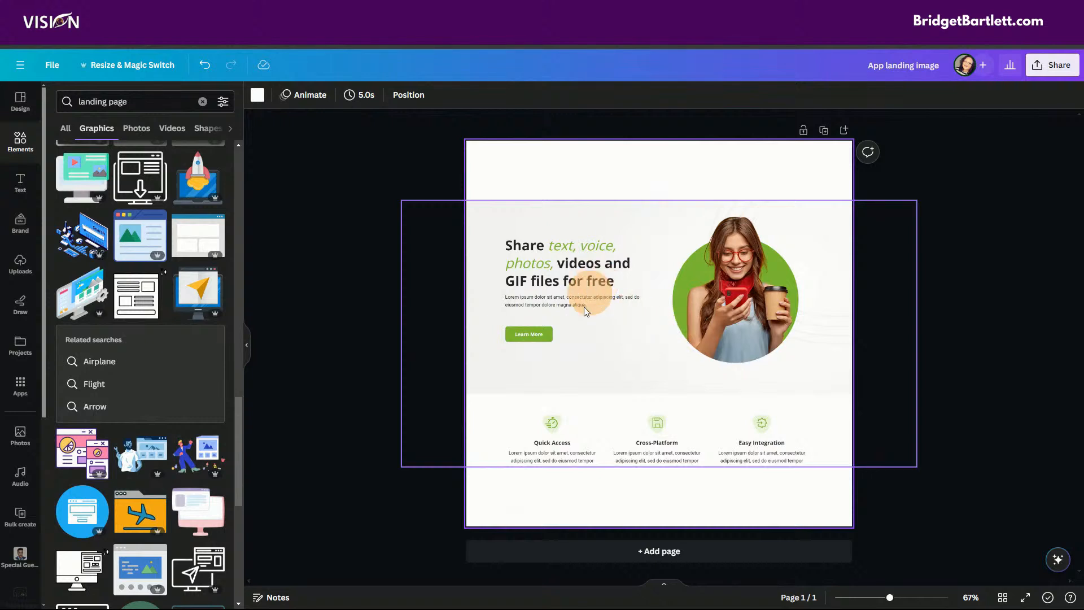
Step: Download the design as a JPG and save it as "App landing image" in the Template Store Images folder
left_click(1052, 65)
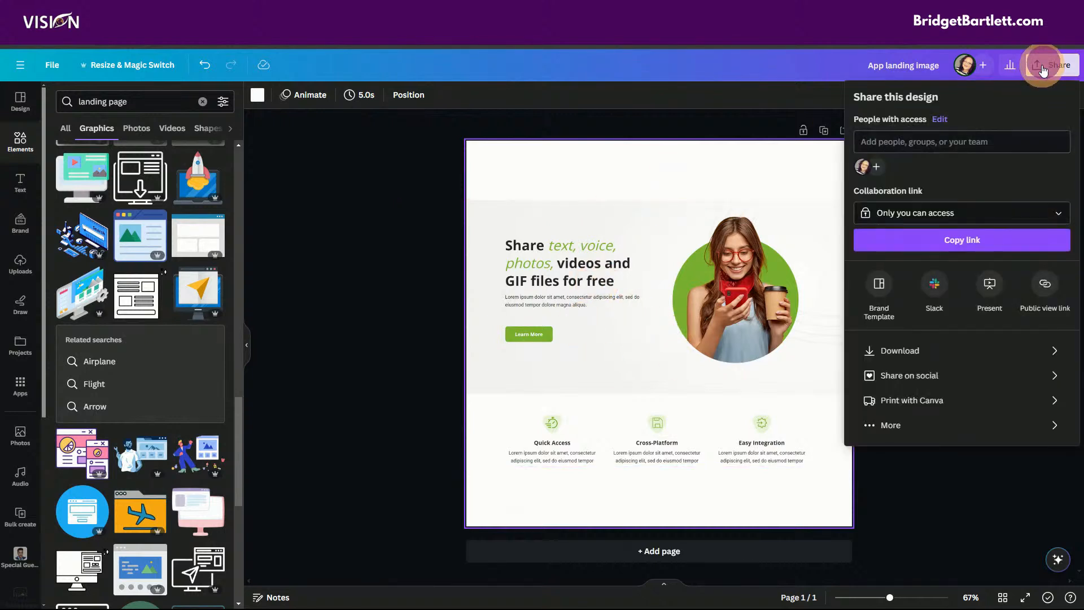
left_click(932, 349)
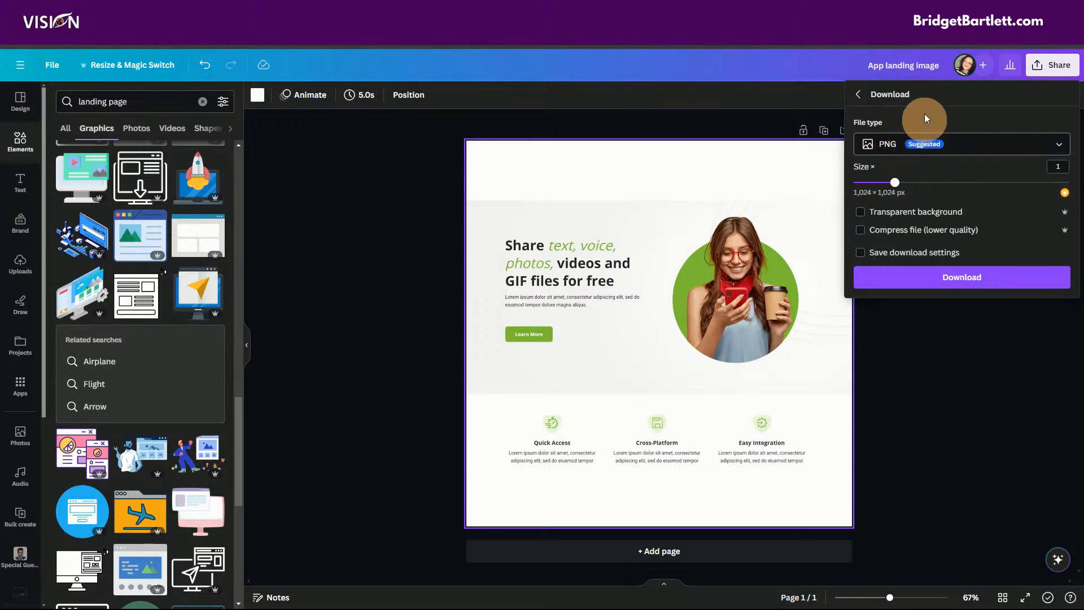
left_click(861, 231)
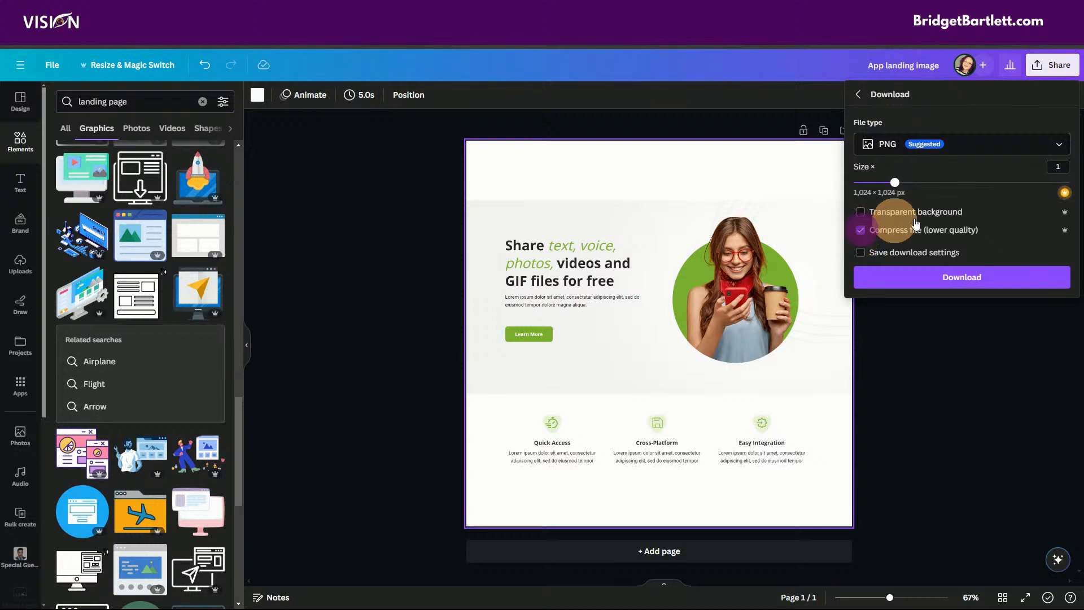
left_click(929, 156)
left_click(909, 173)
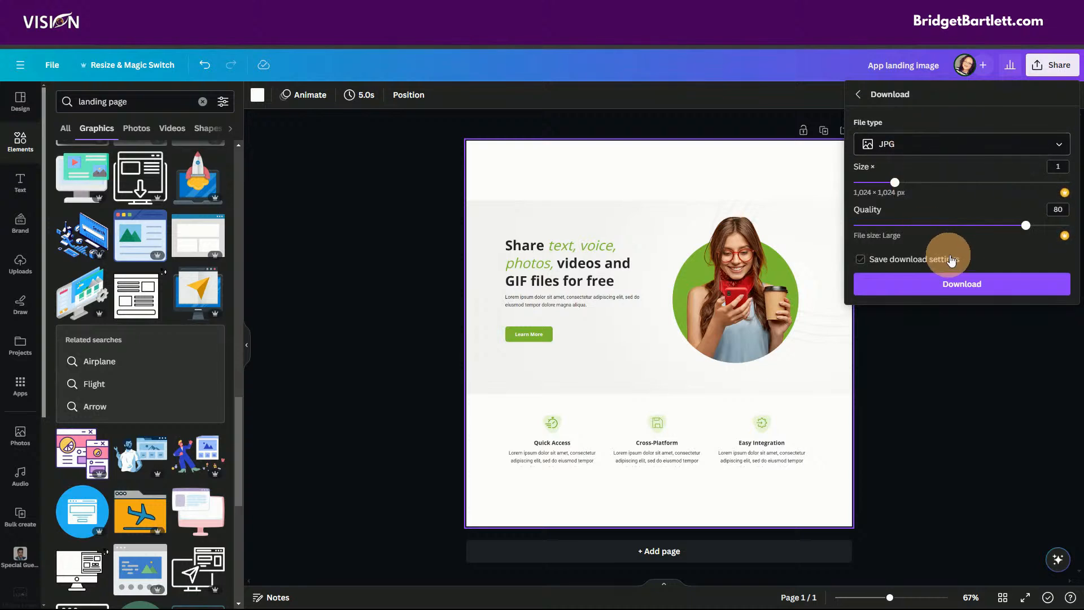
left_click(962, 286)
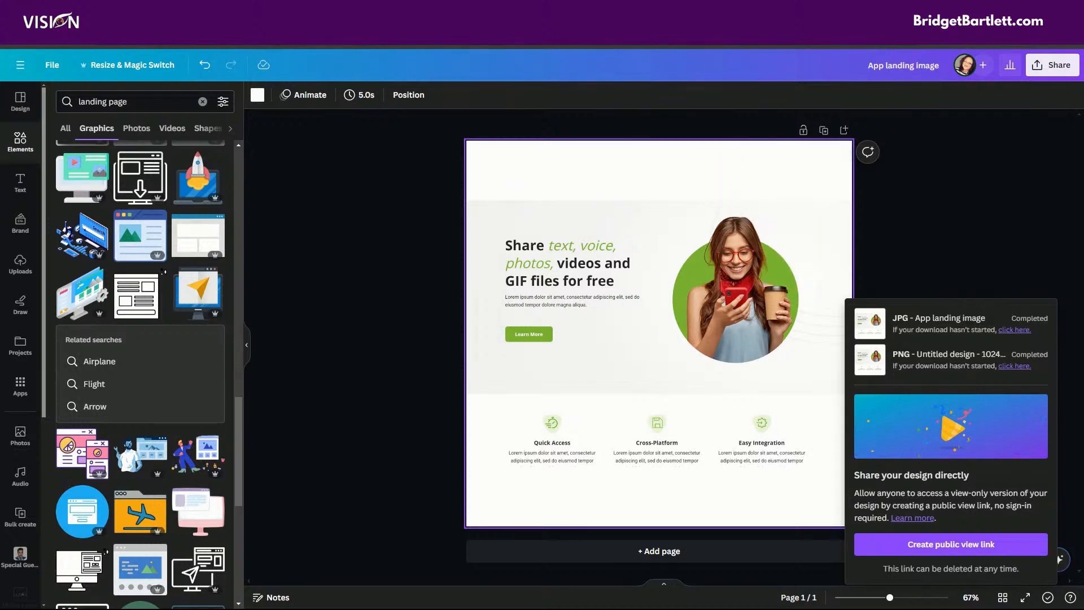
left_click_drag(1083, 165, 490, 93)
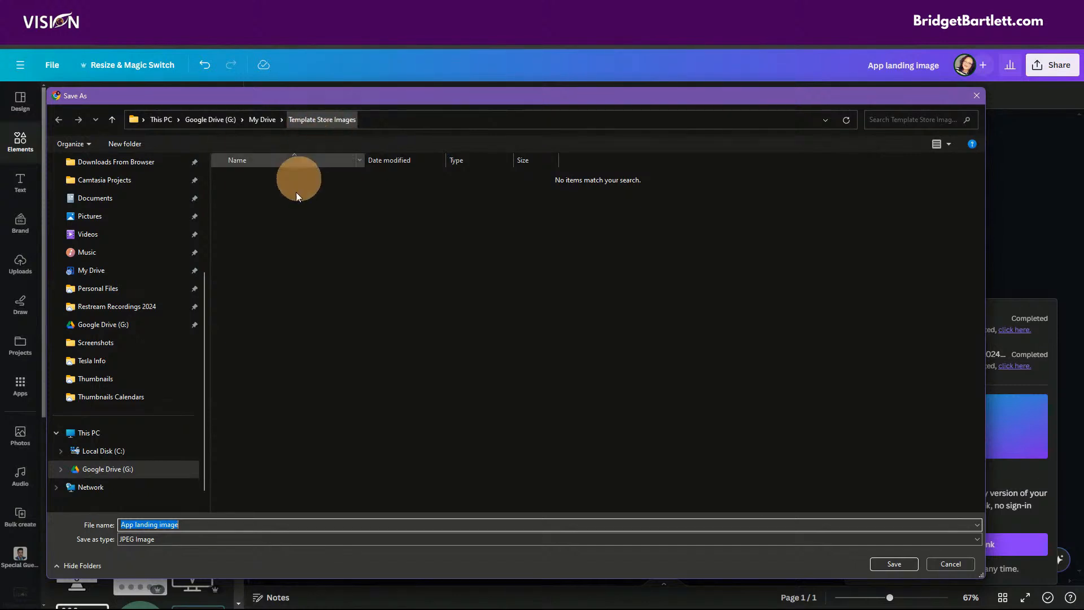
left_click(890, 565)
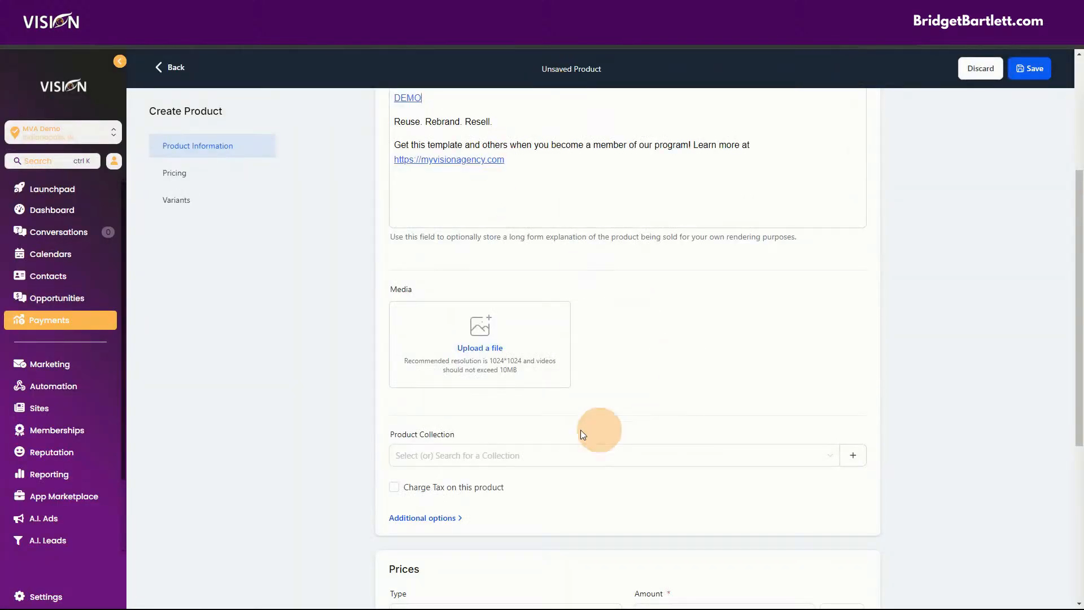
Step: Switch to the unsaved product's form and upload App landing image.jpg to the media library
left_click(490, 355)
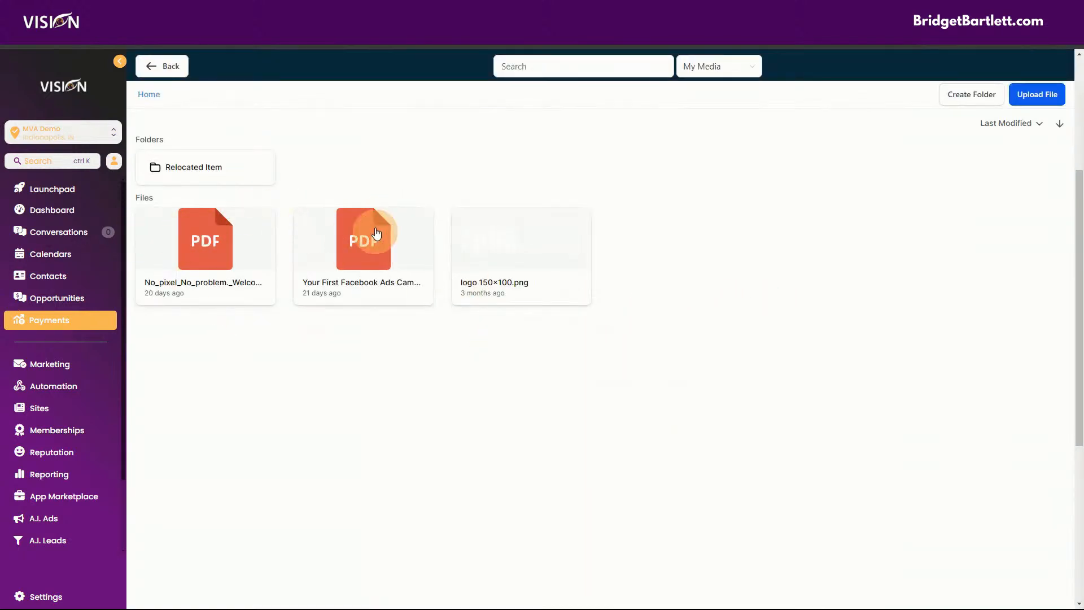
left_click(1015, 45)
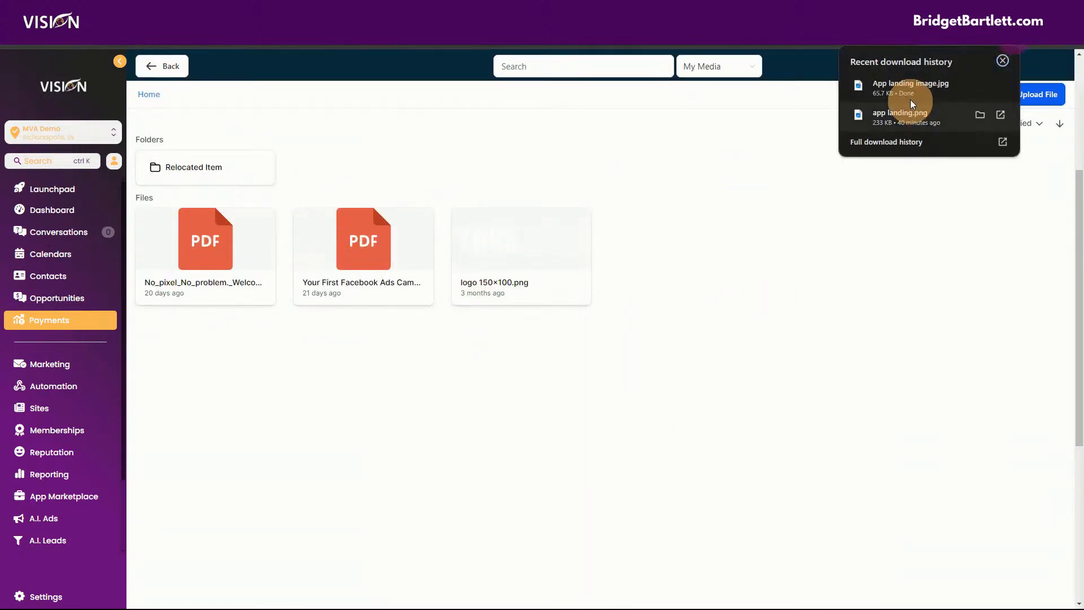
left_click_drag(912, 85, 637, 296)
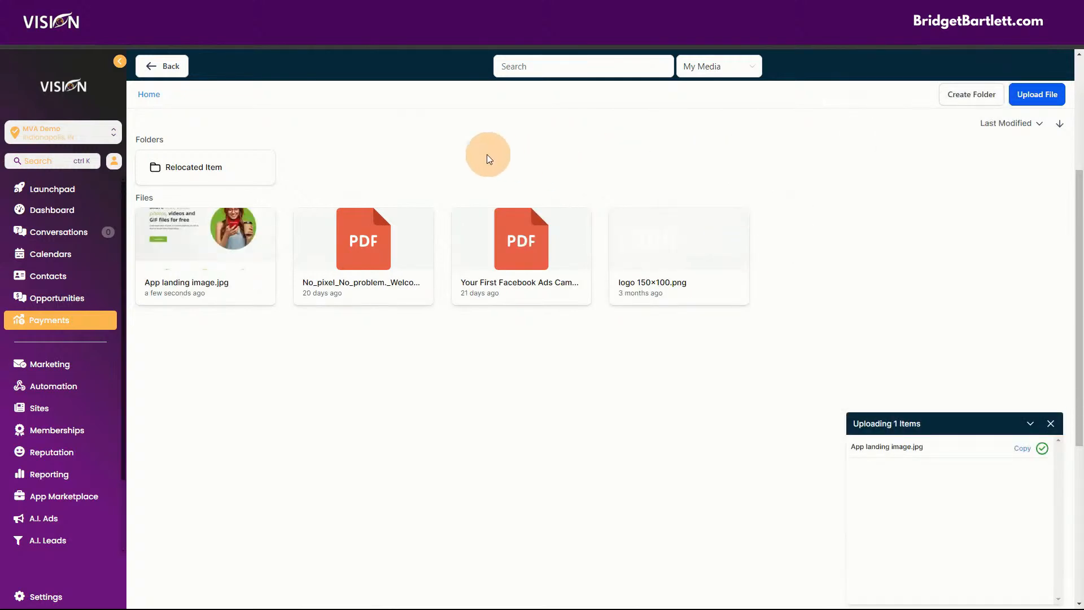
Step: Create a folder named "Template Images" in the media library
left_click(978, 92)
left_click(501, 329)
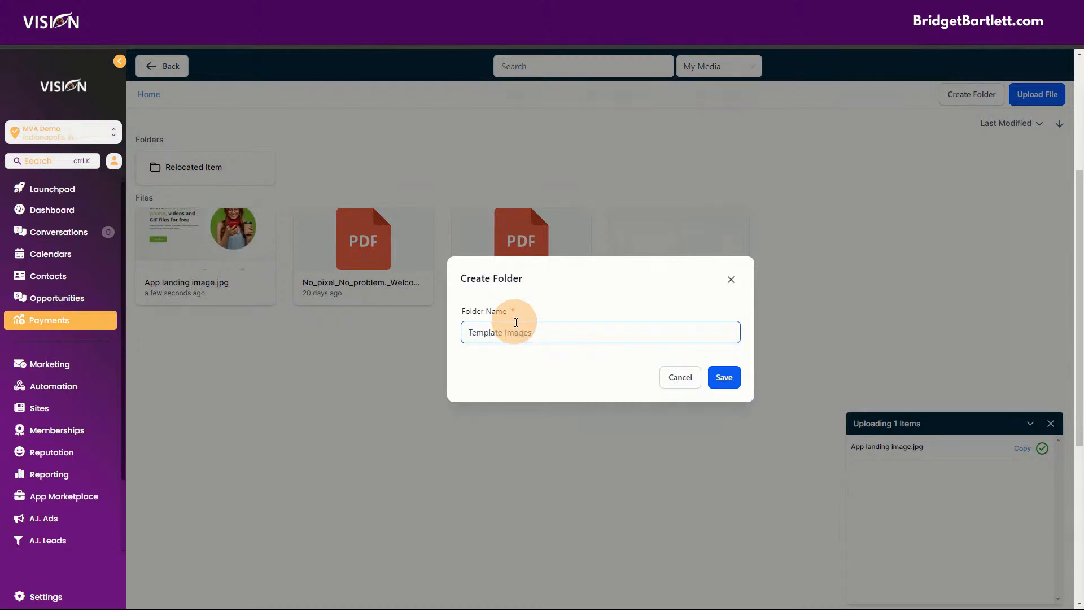
left_click(724, 377)
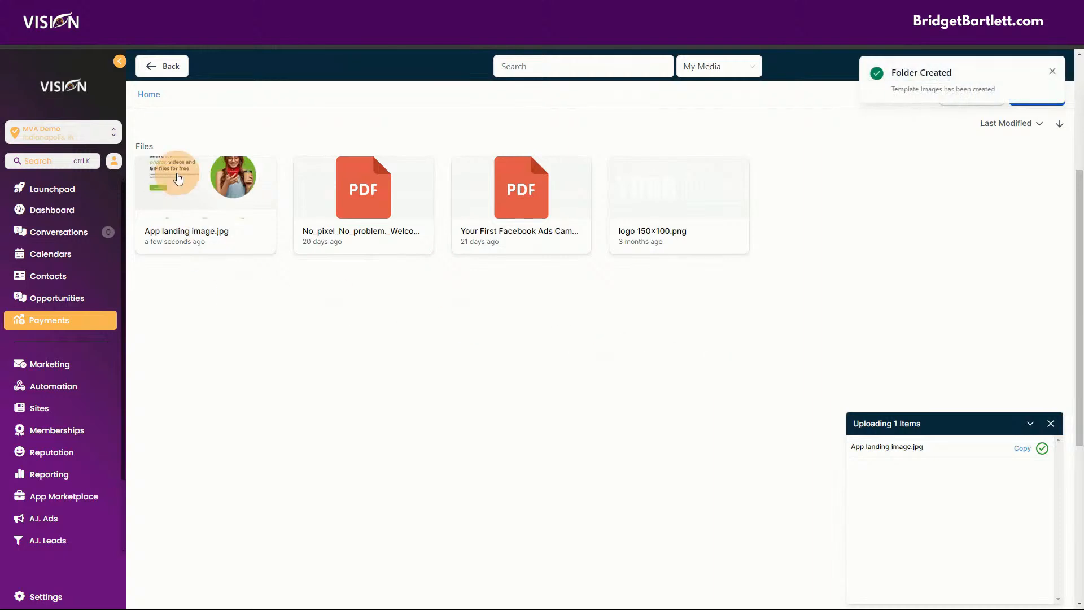
Step: Move App landing image.jpg into the Template Images folder and attach it from there to the product
left_click_drag(214, 210, 218, 167)
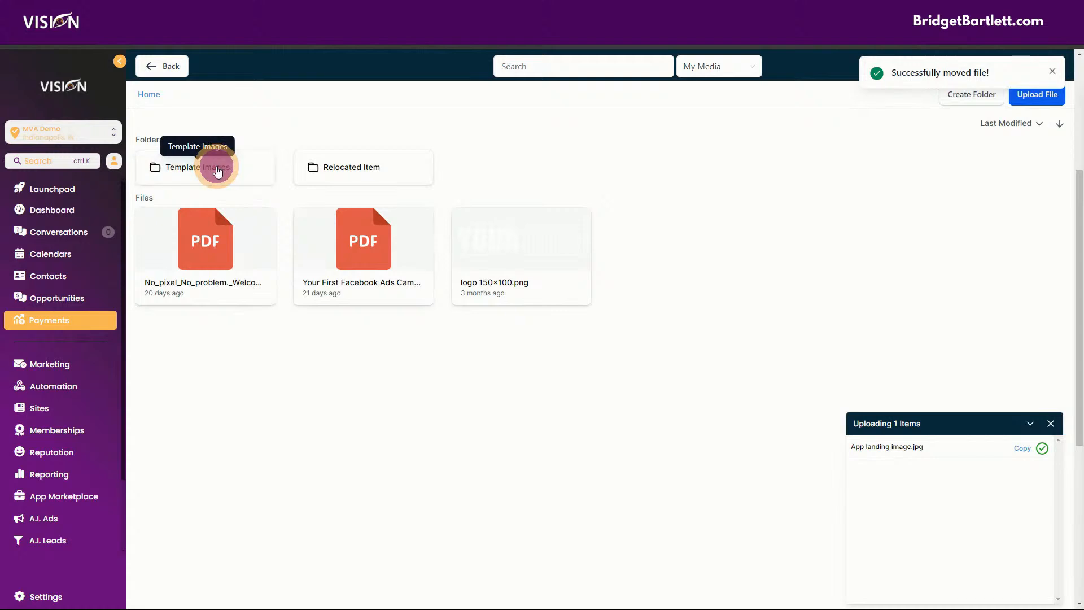
left_click(217, 167)
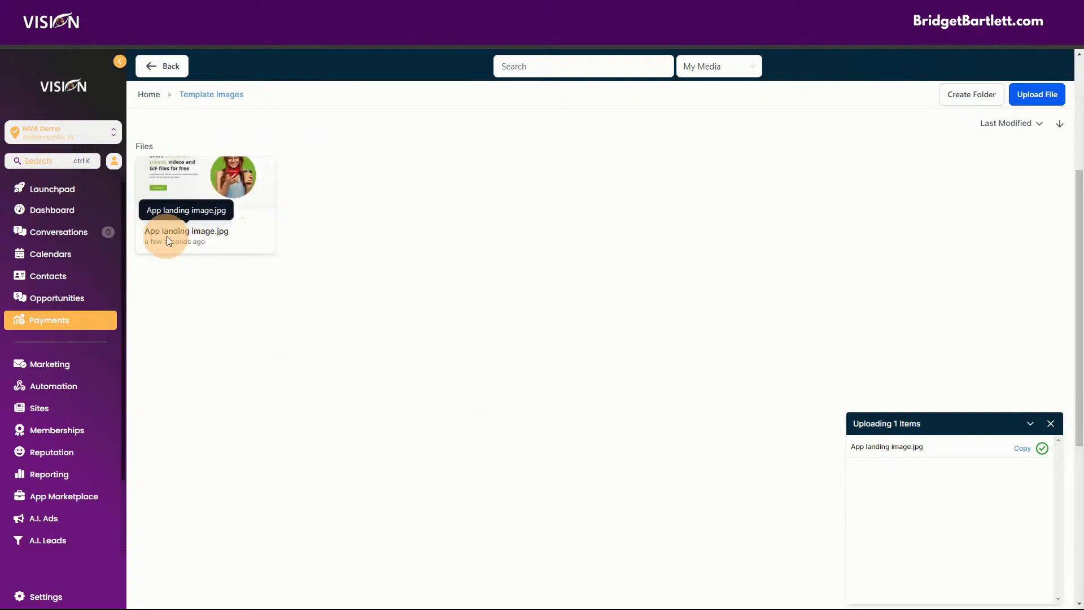
left_click(221, 178)
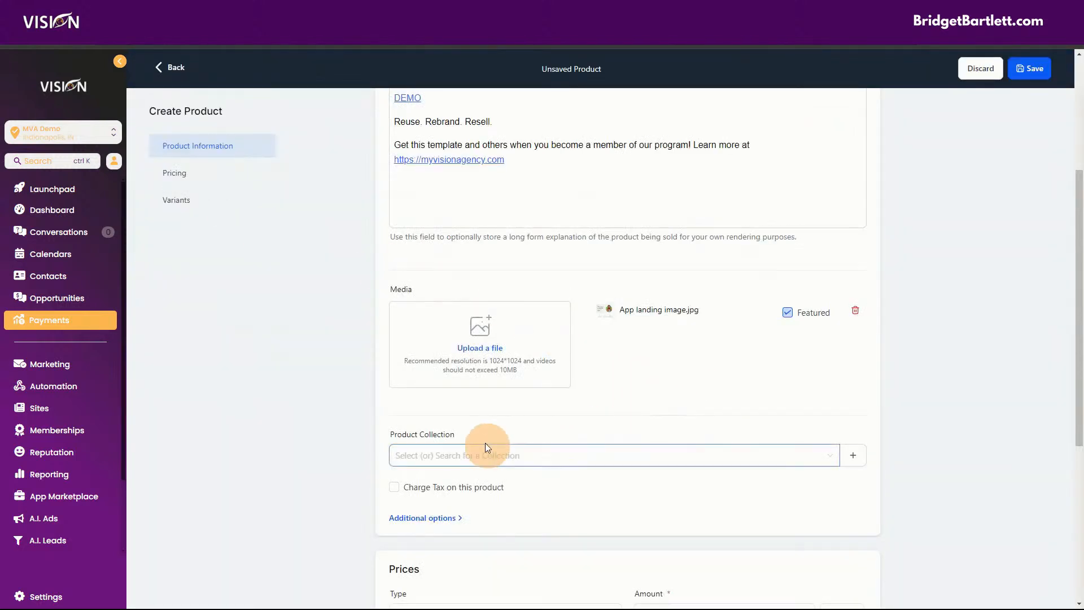
Step: Assign the product to the Landing Pages collection
scroll(533, 334, "down", 3)
left_click(443, 285)
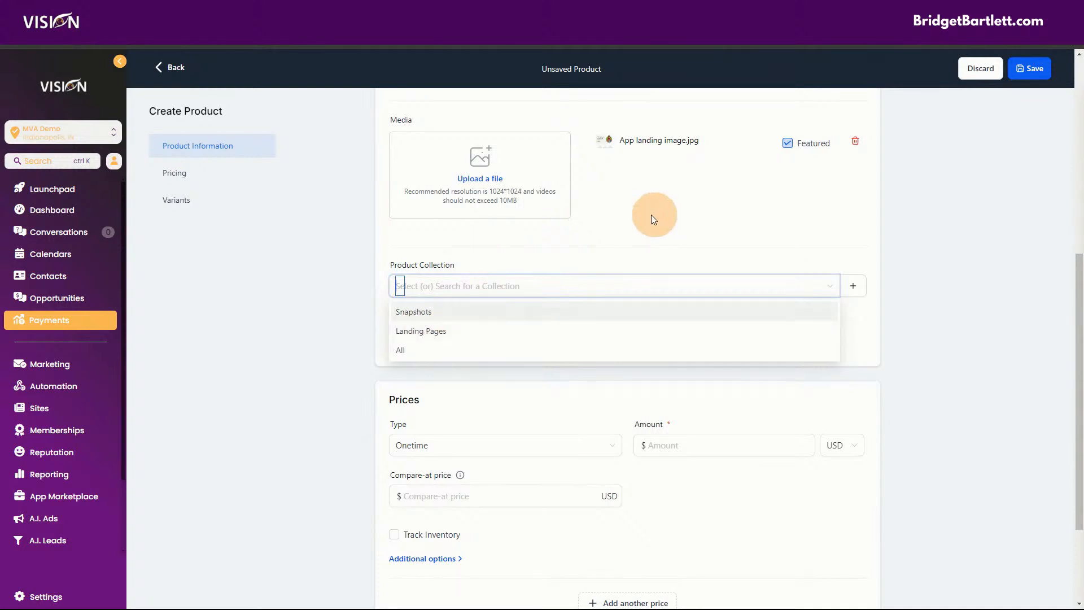
left_click(437, 337)
left_click(581, 249)
left_click(514, 286)
left_click(626, 214)
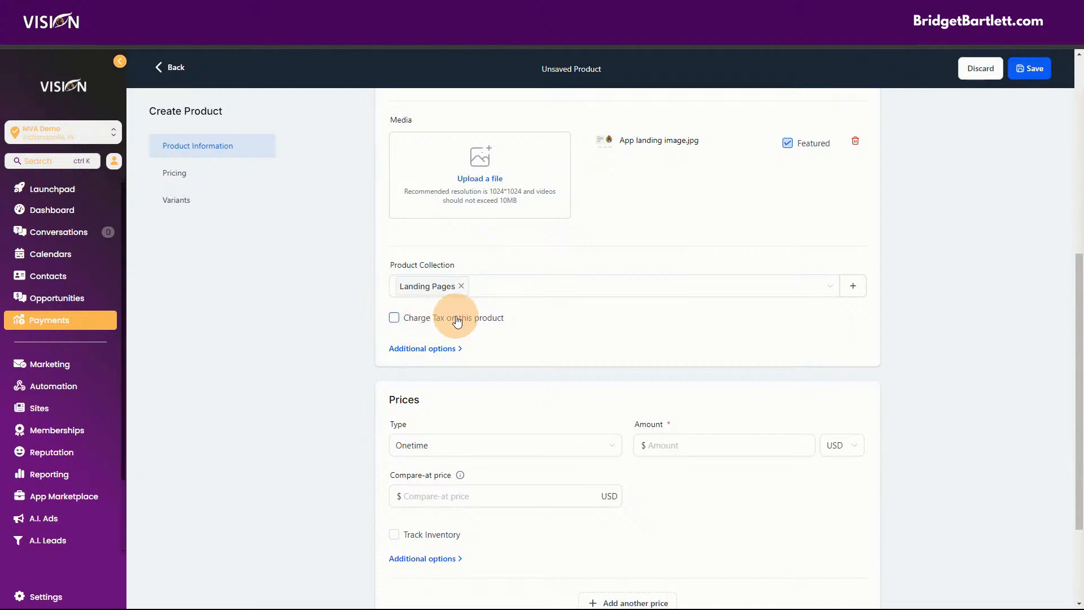
left_click(396, 317)
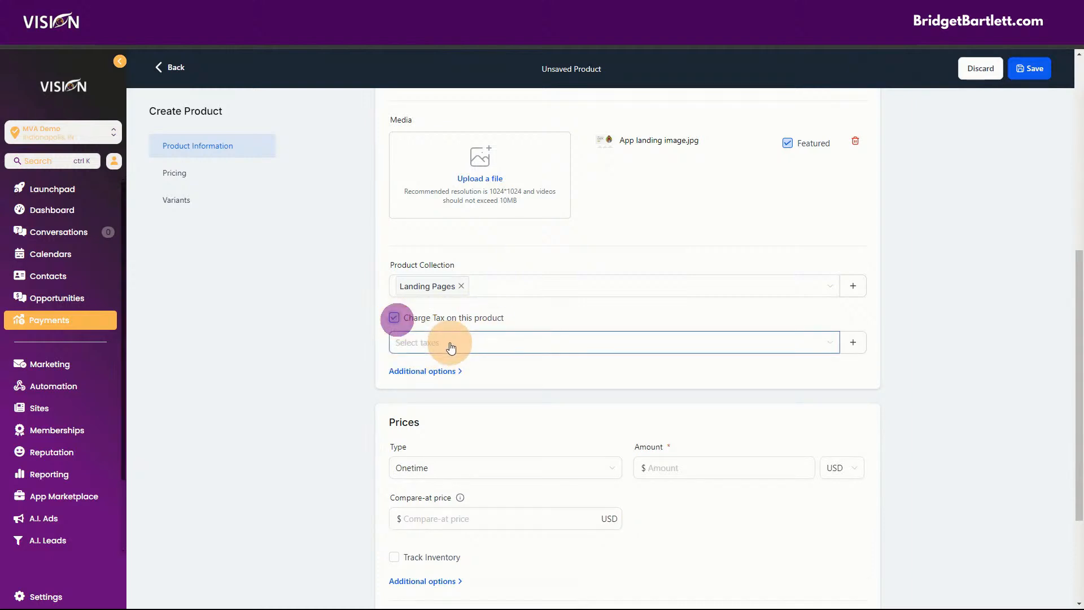
left_click(452, 343)
left_click(394, 317)
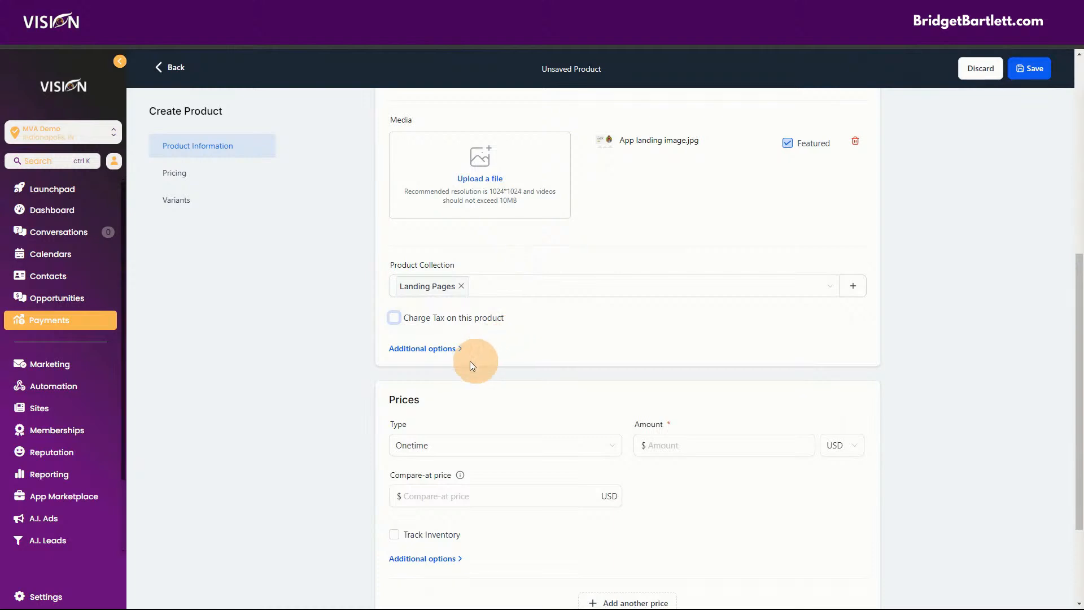
Step: Show the product's additional options and set its statement descriptor to "App Landing Page MVA"
left_click(429, 349)
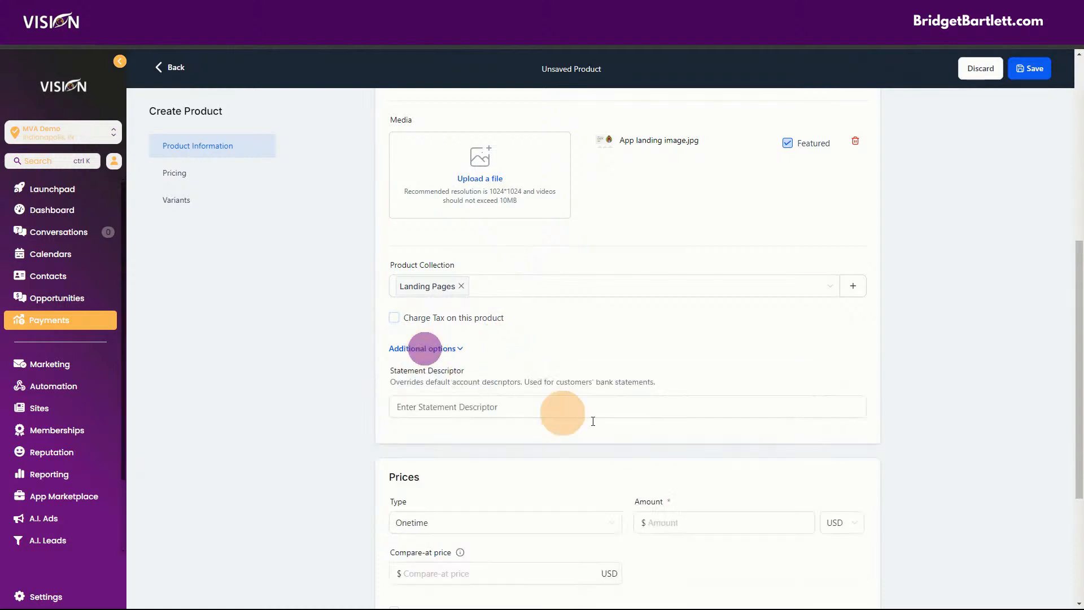
left_click(438, 410)
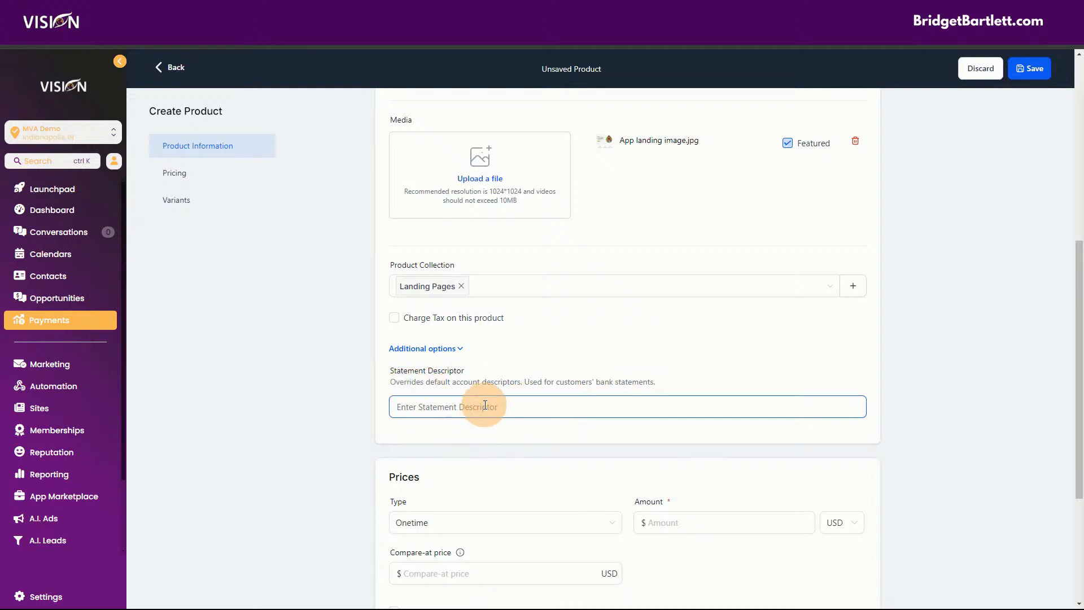
type("App Landing Page MVA")
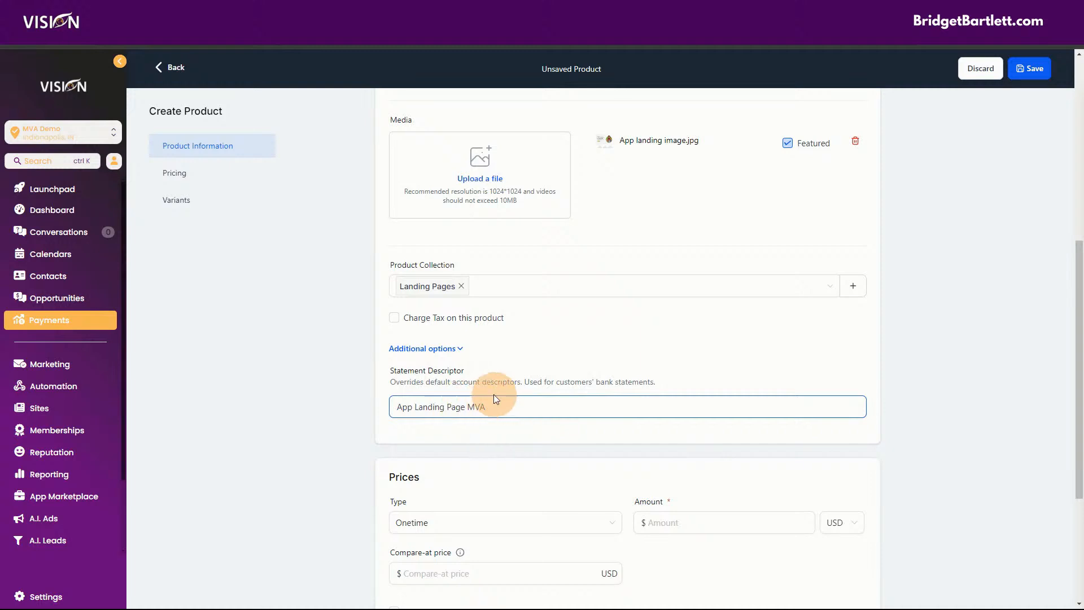
Step: Keep the product's price type as Onetime and set the amount to $27.00 USD
scroll(489, 395, "down", 1)
scroll(488, 394, "down", 3)
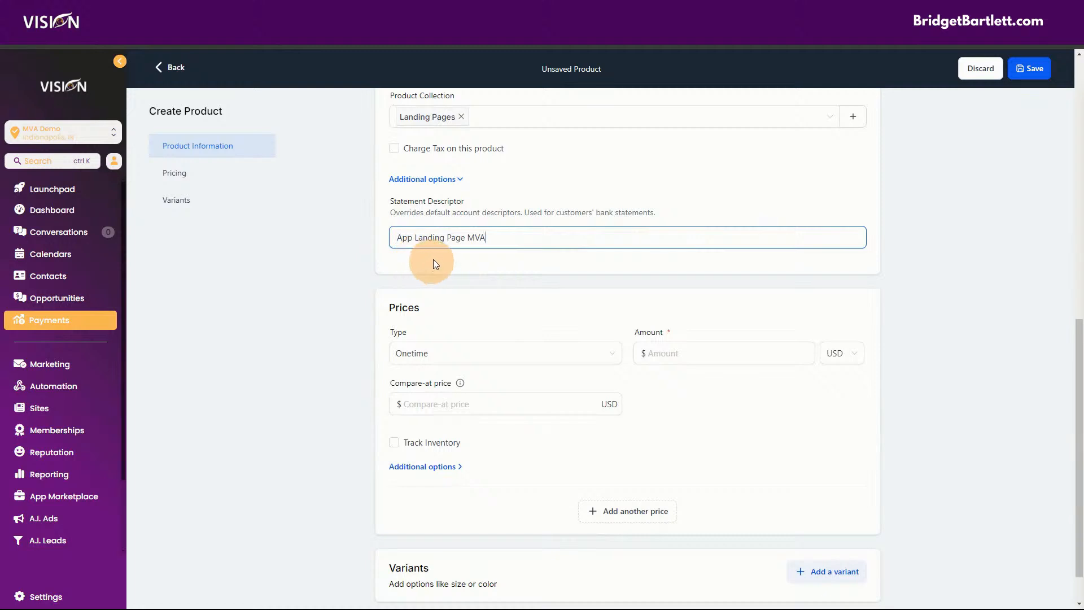
left_click(425, 355)
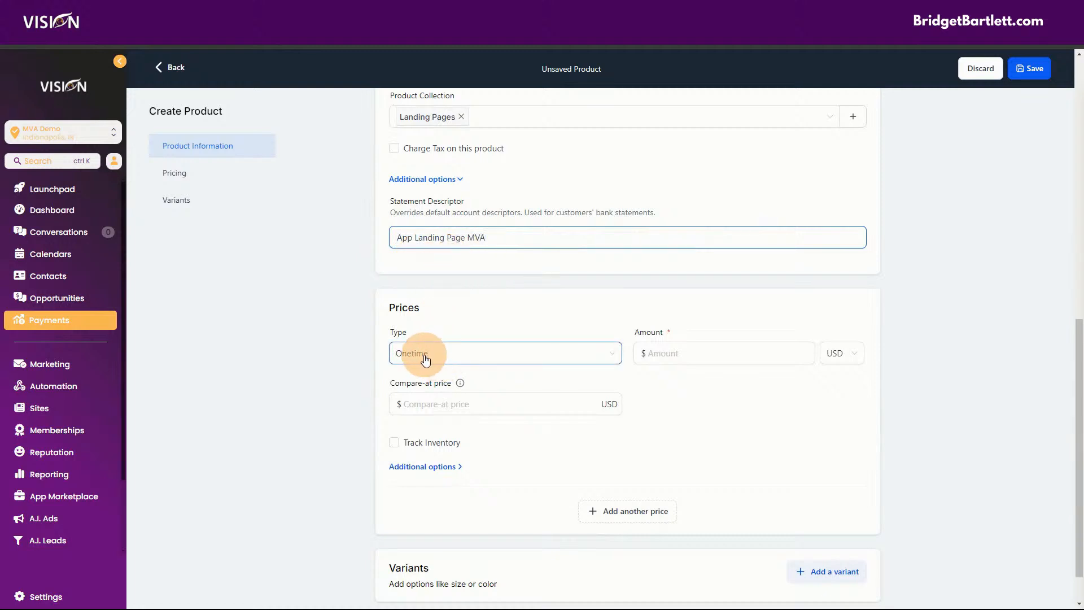
left_click(421, 356)
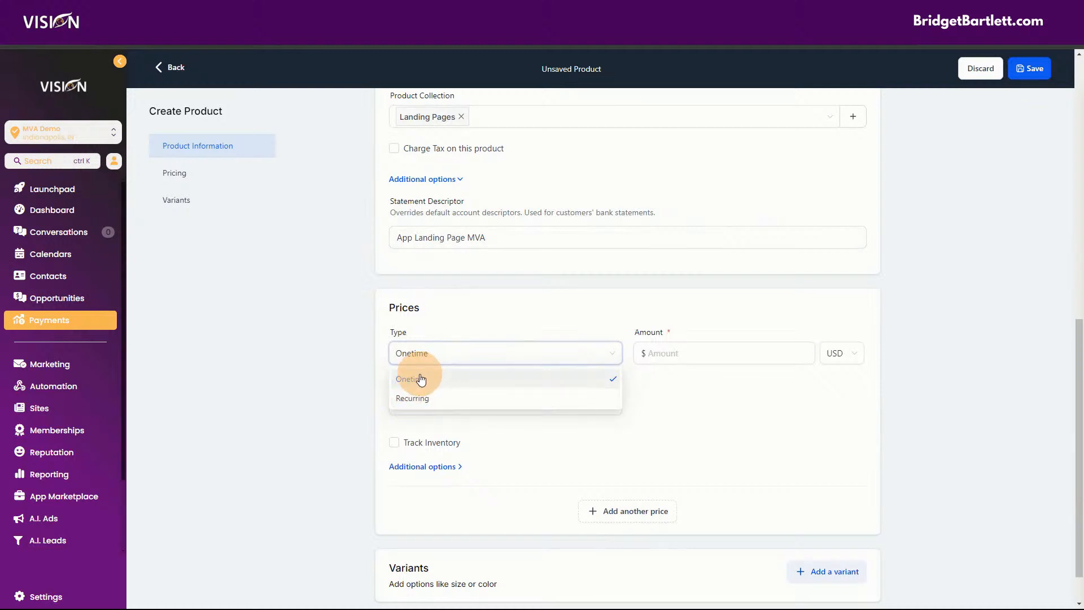
left_click(421, 377)
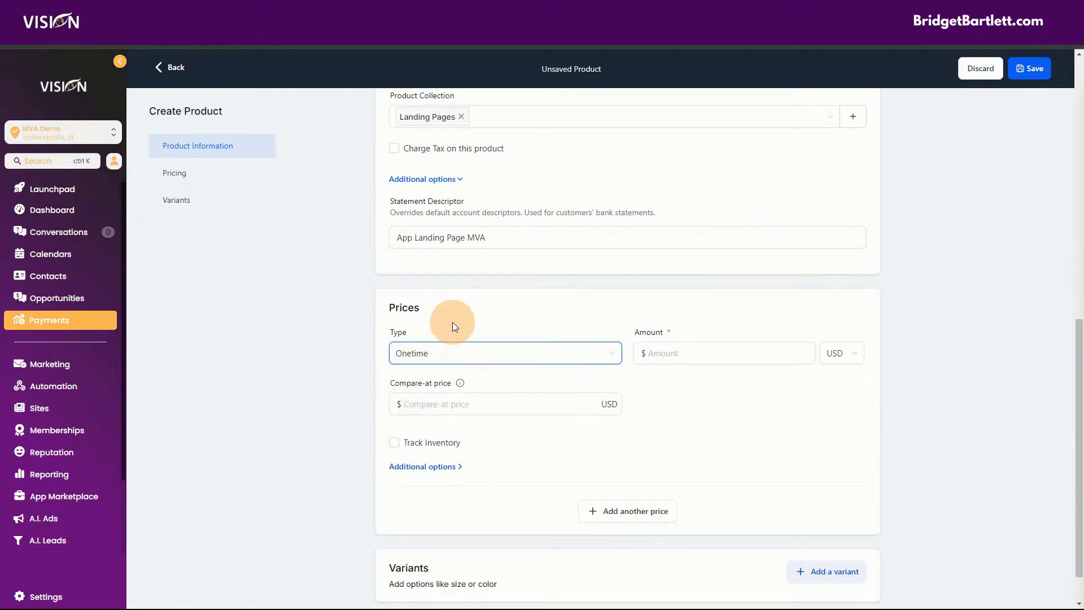
left_click(657, 352)
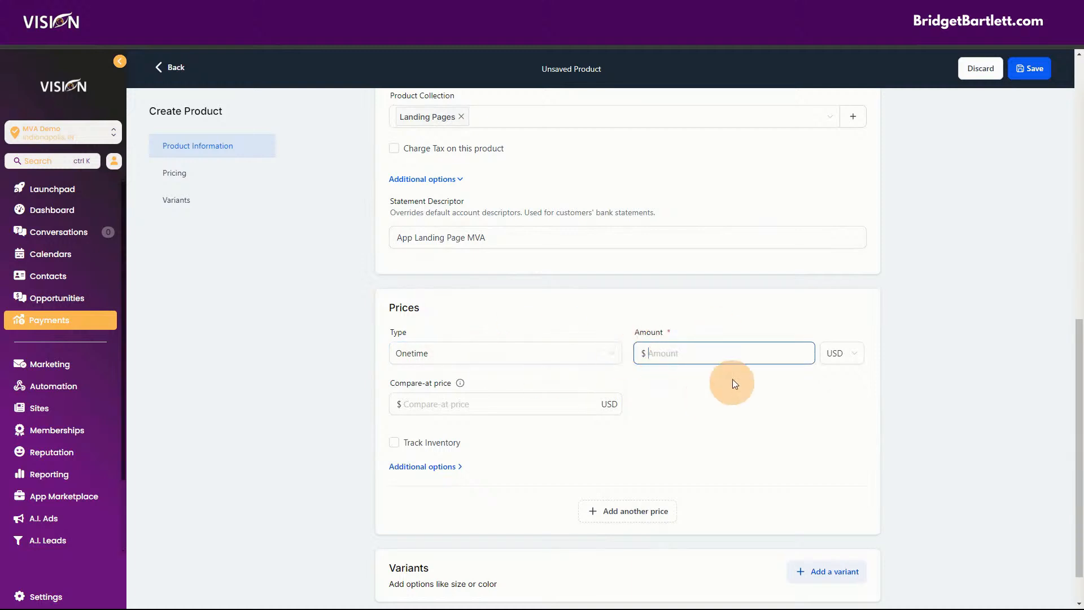
type("27")
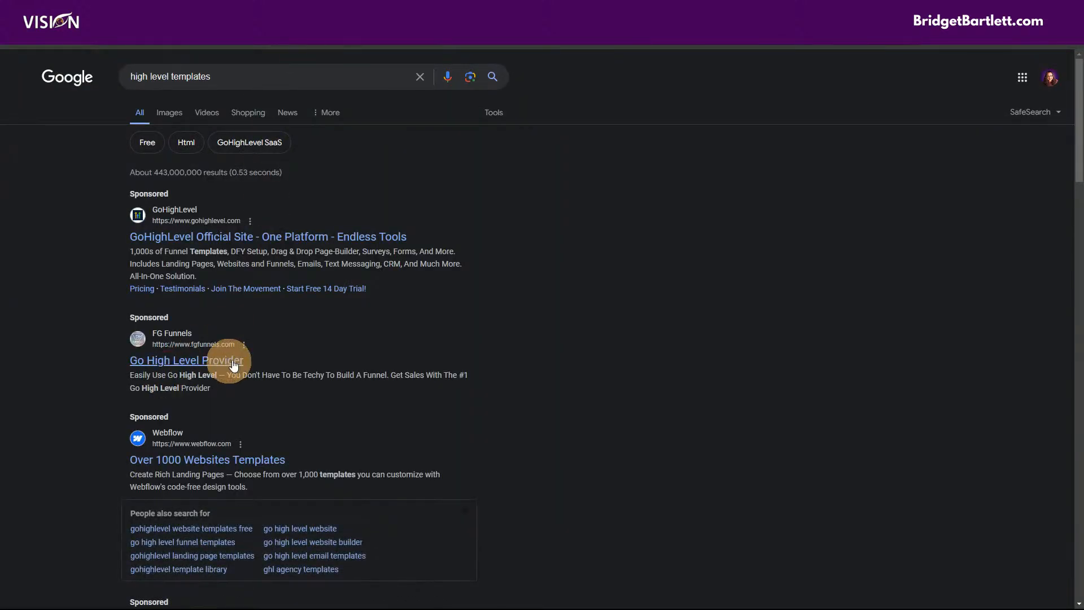
scroll(149, 374, "down", 5)
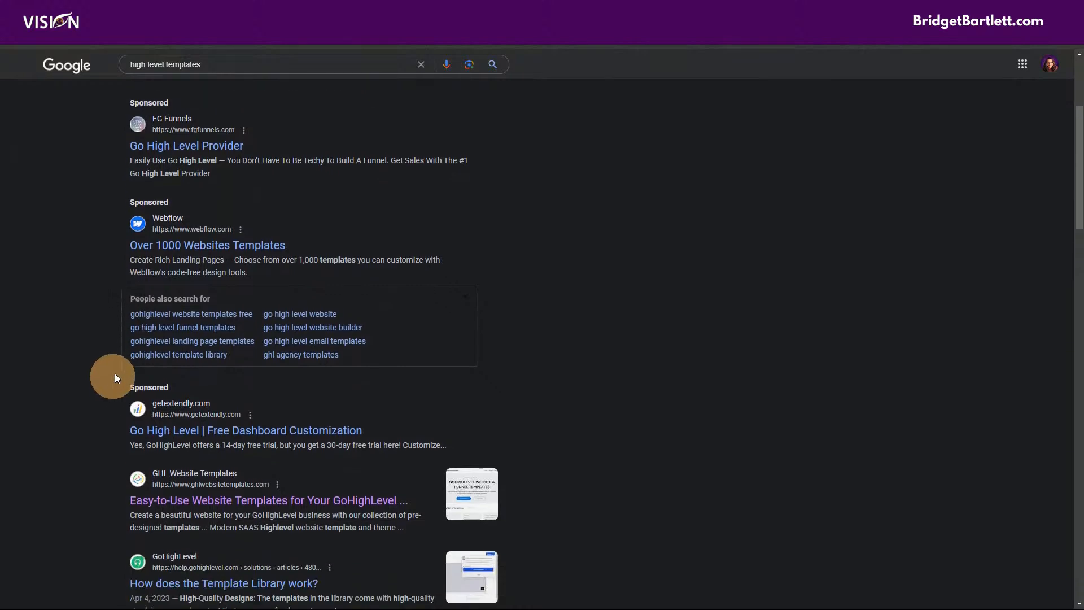
scroll(138, 444, "down", 2)
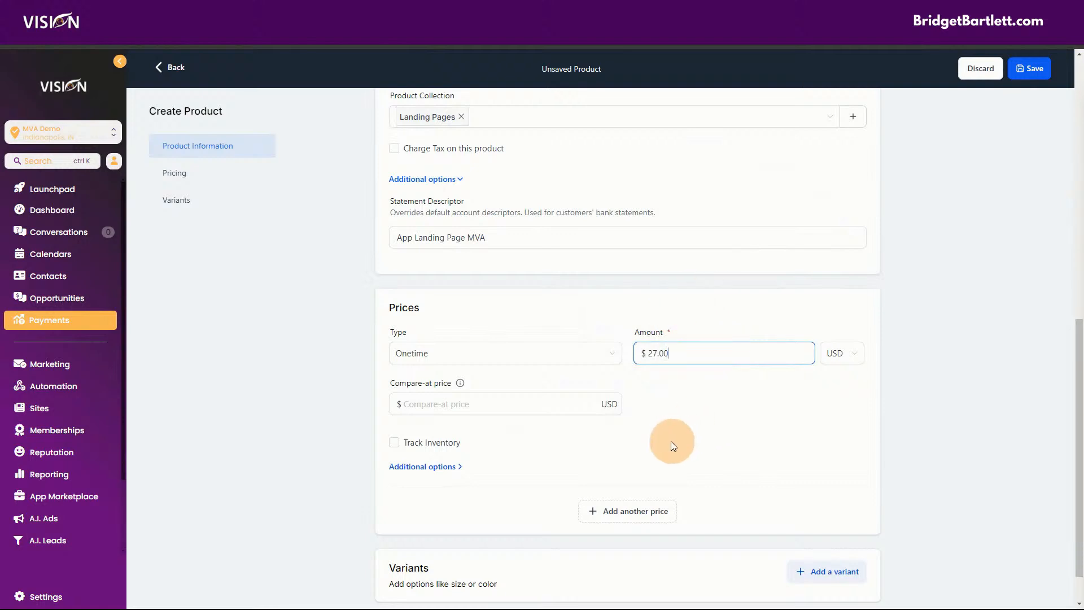
Step: Set the product's compare-at price to $297.00 USD
left_click(473, 404)
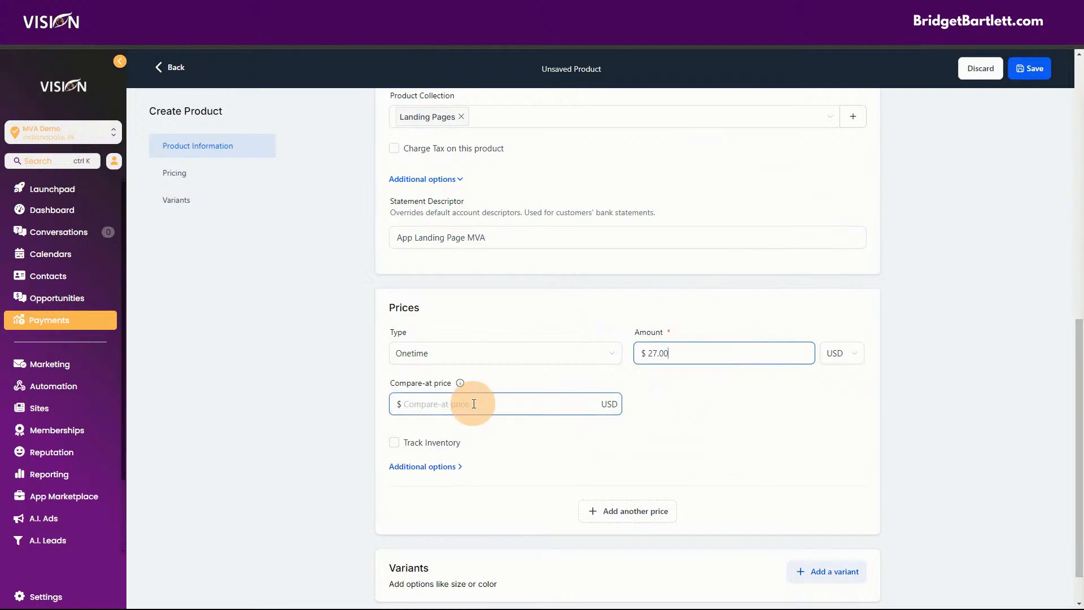
left_click(473, 404)
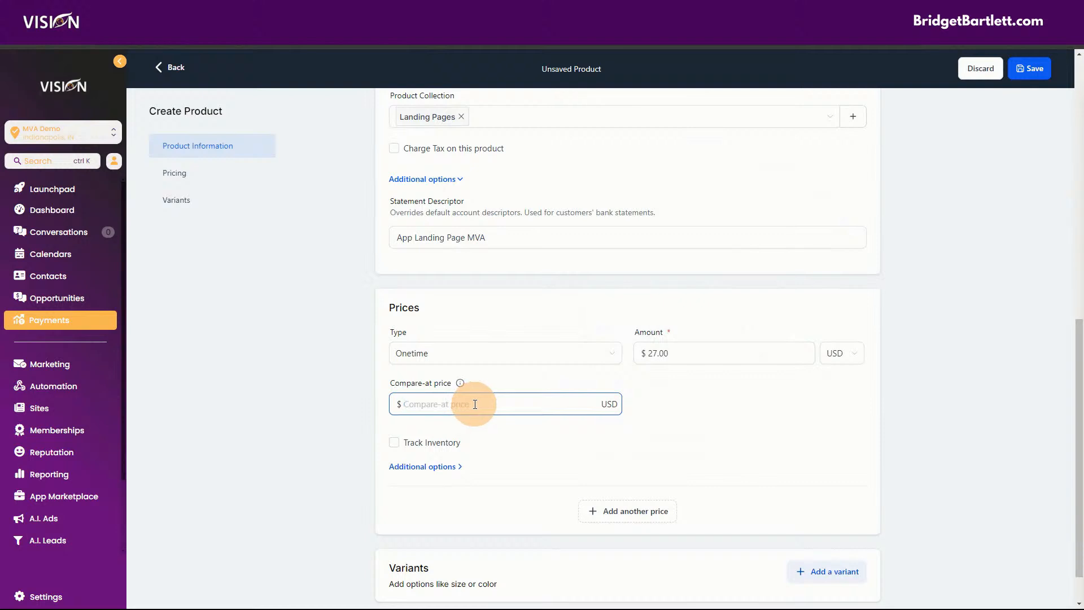
type("297")
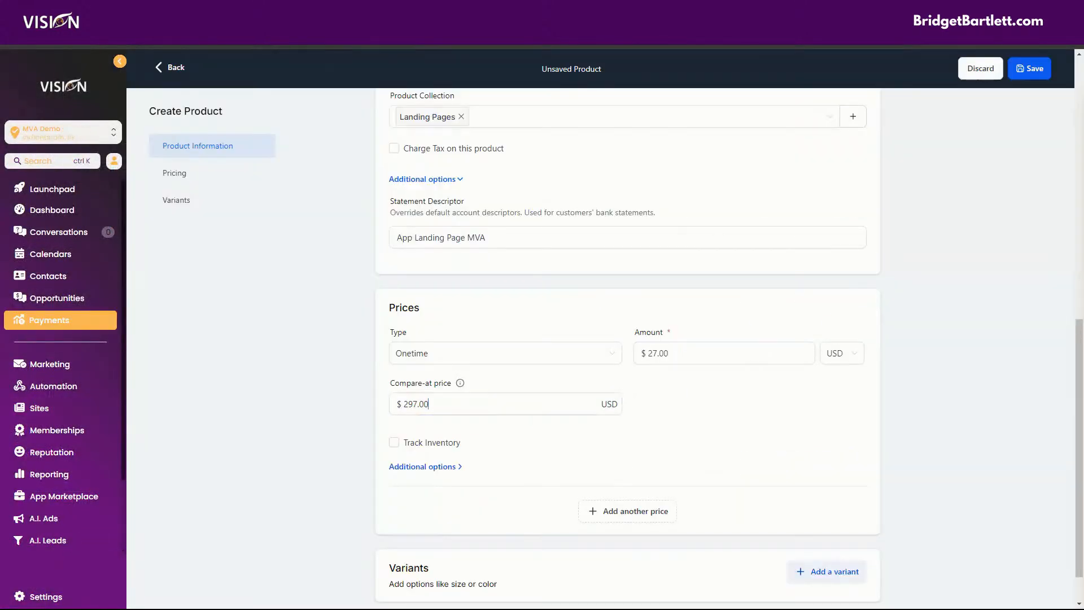
left_click(606, 391)
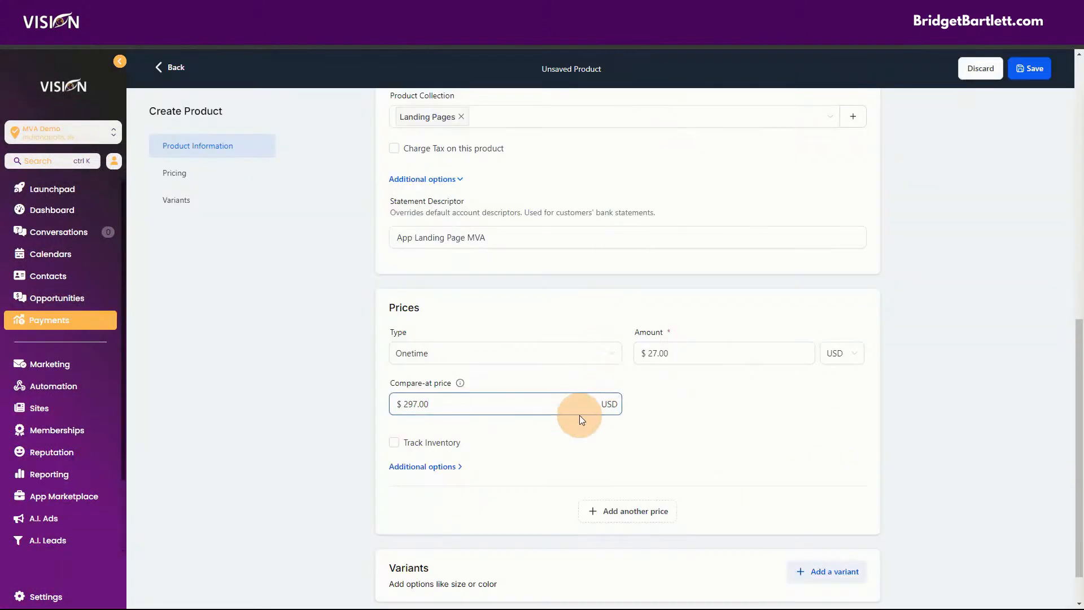
scroll(591, 371, "down", 1)
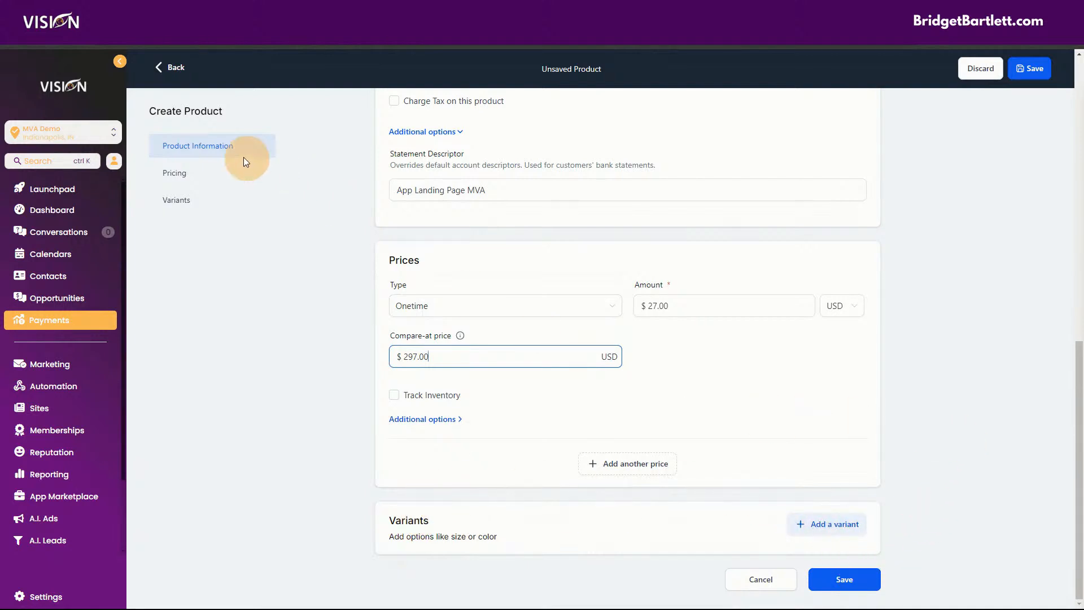
Step: Check the pricing and variants sections of the App Landing product and save it
left_click(176, 175)
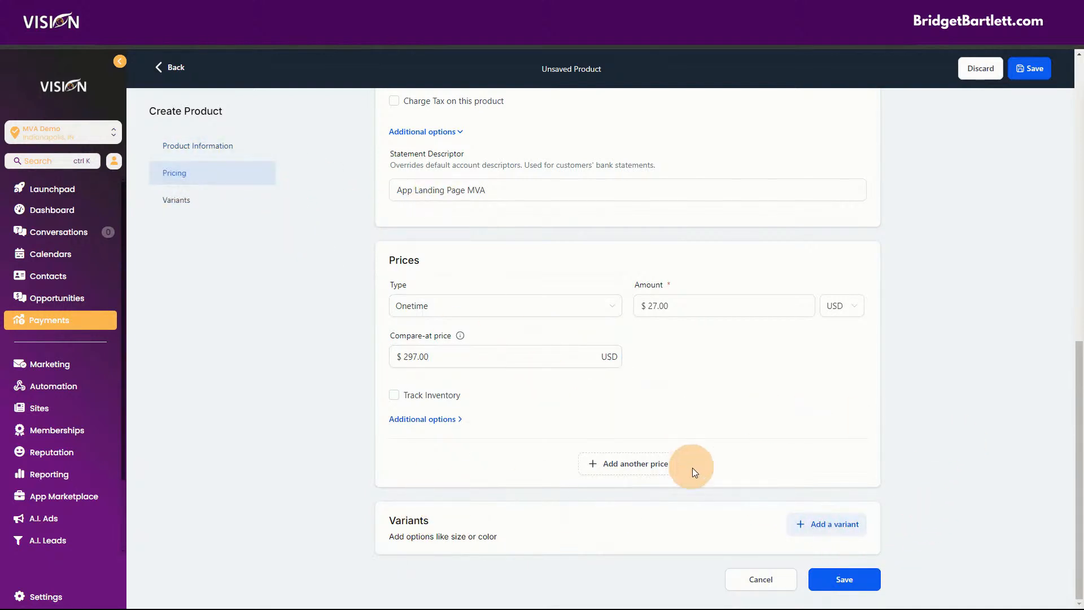
left_click(188, 197)
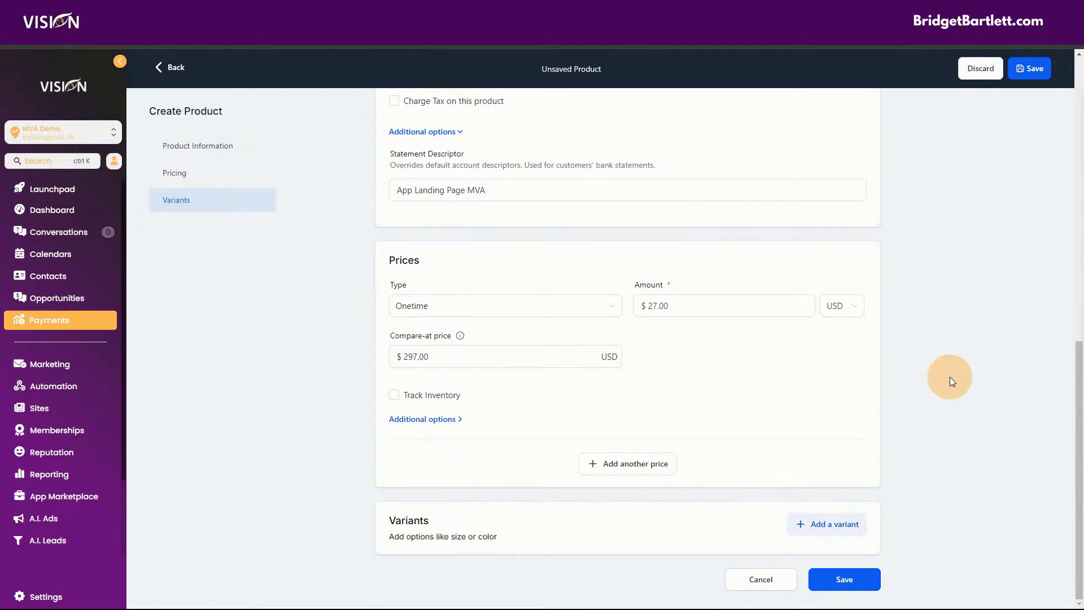
scroll(948, 362, "up", 5)
scroll(944, 255, "down", 5)
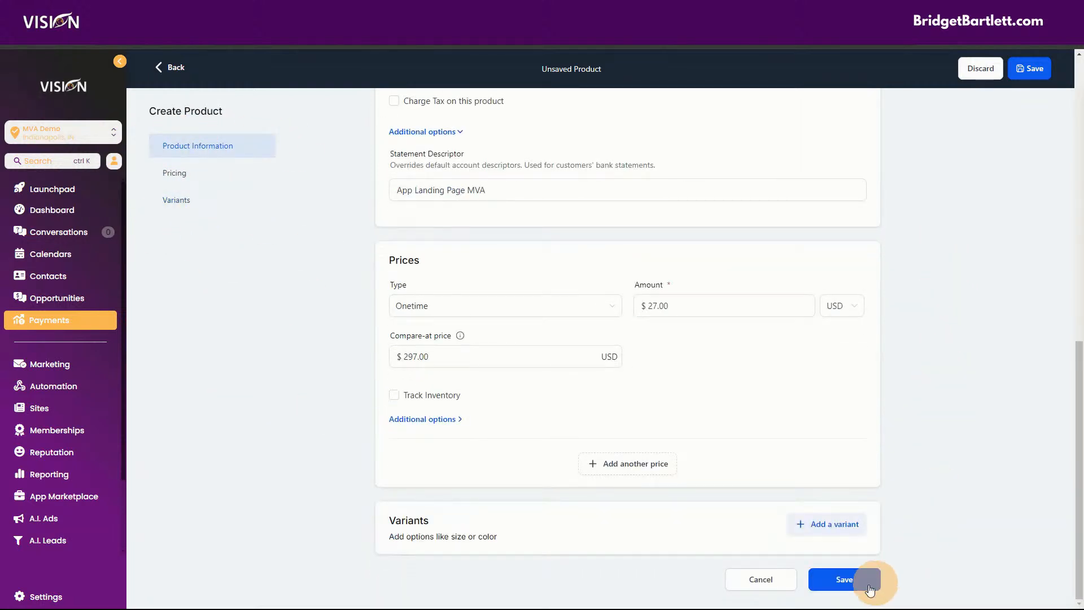
left_click(844, 580)
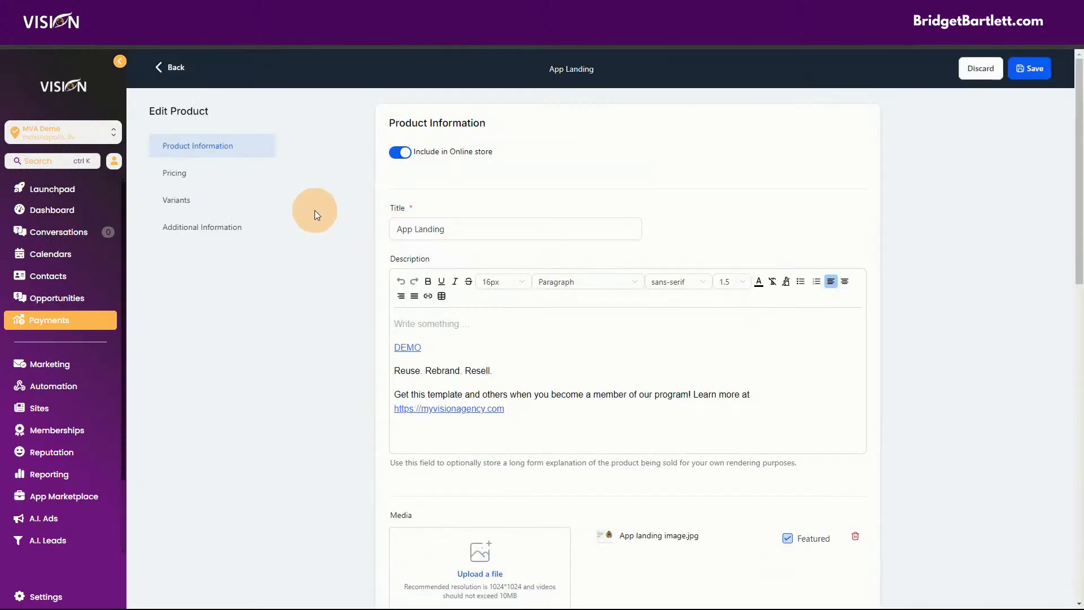
Step: Start another product and title it "App Showcase #1", using the name copied from the App Showcase #1 funnel
left_click(167, 67)
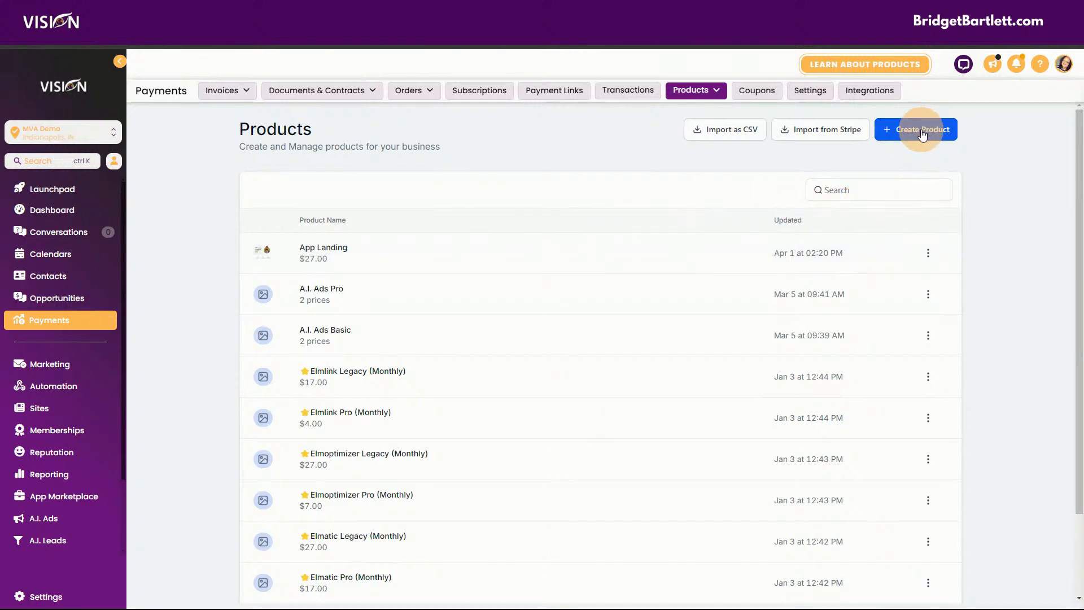
left_click(923, 132)
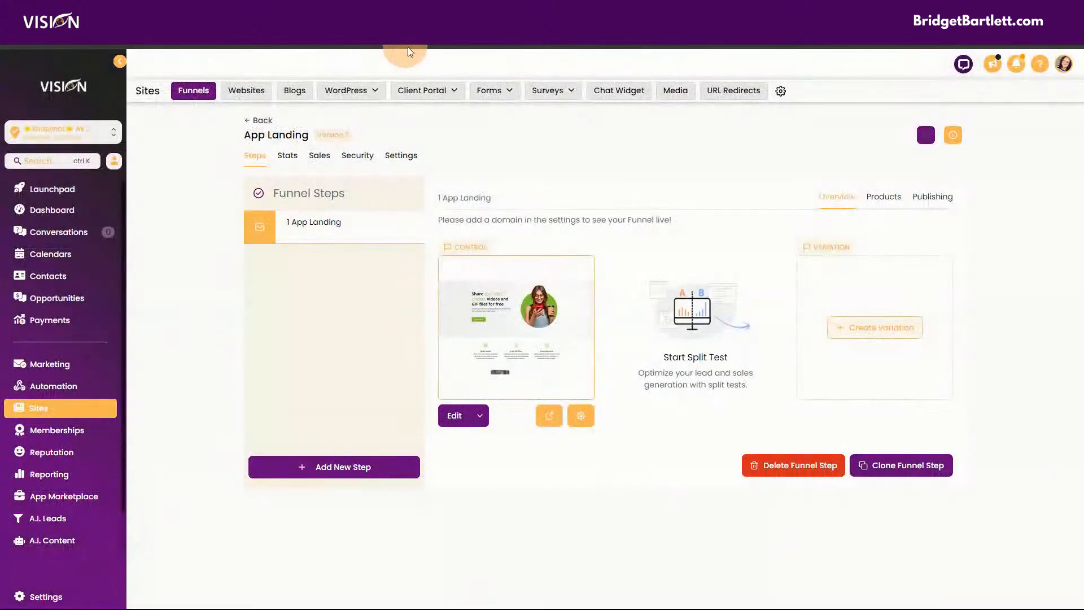
left_click(264, 122)
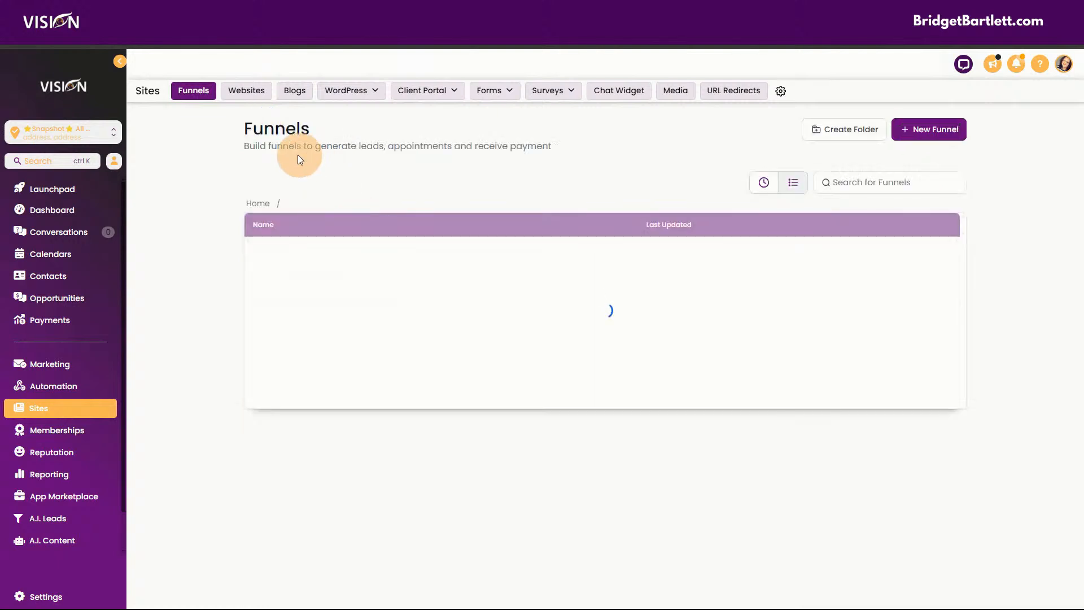
left_click(298, 290)
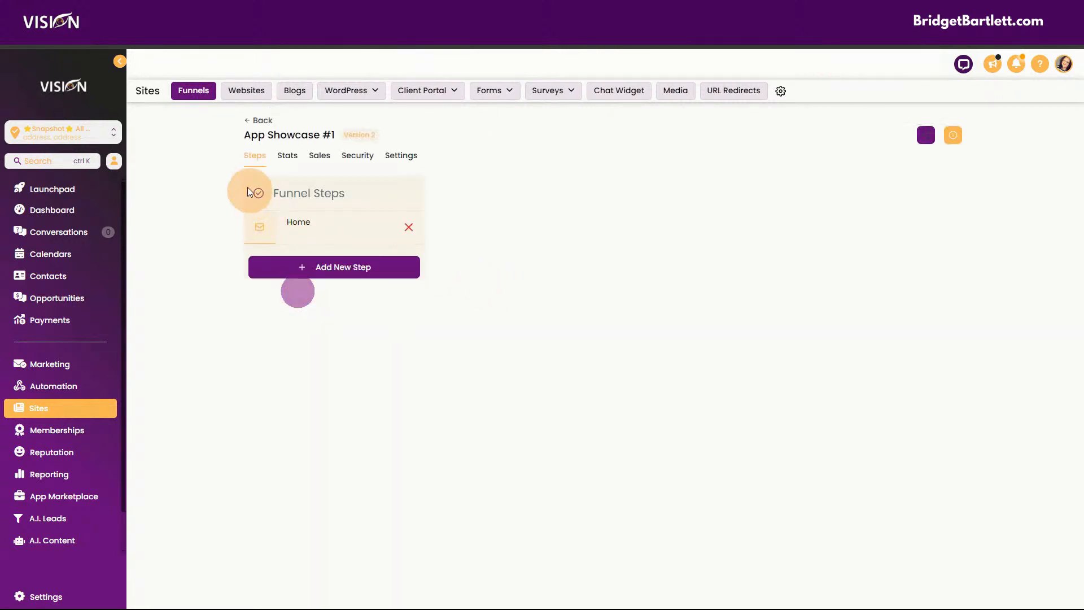
left_click_drag(236, 145, 247, 143)
key("ctrl+c")
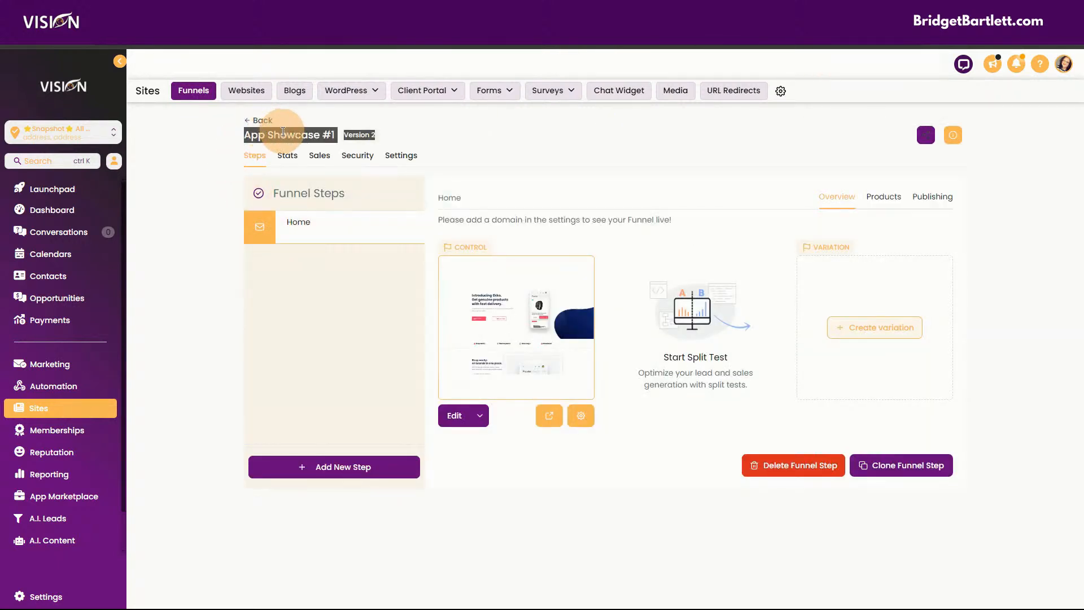
left_click(468, 229)
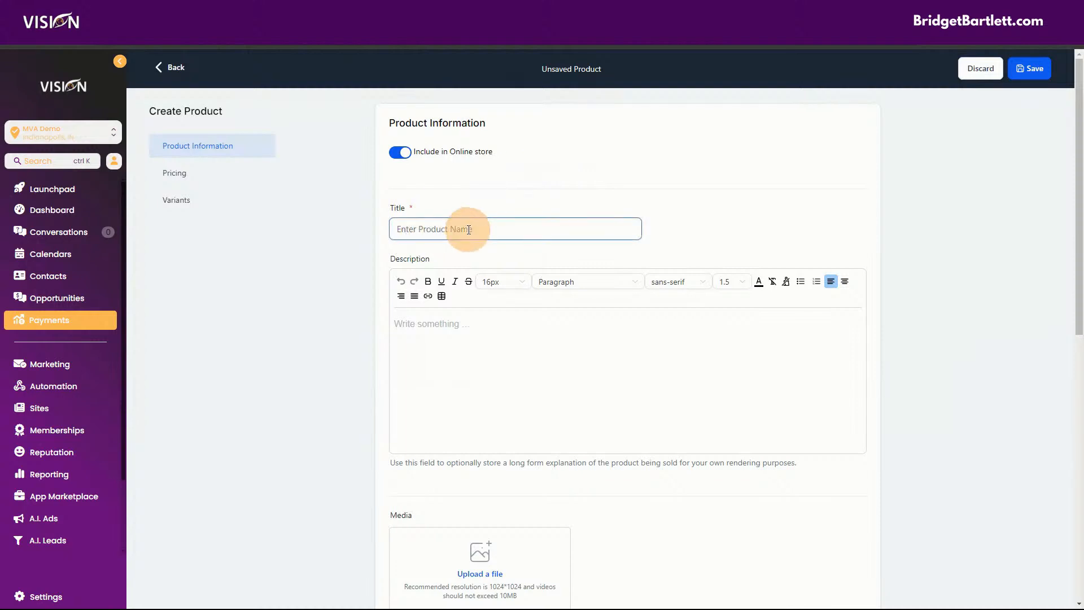
key("ctrl+v")
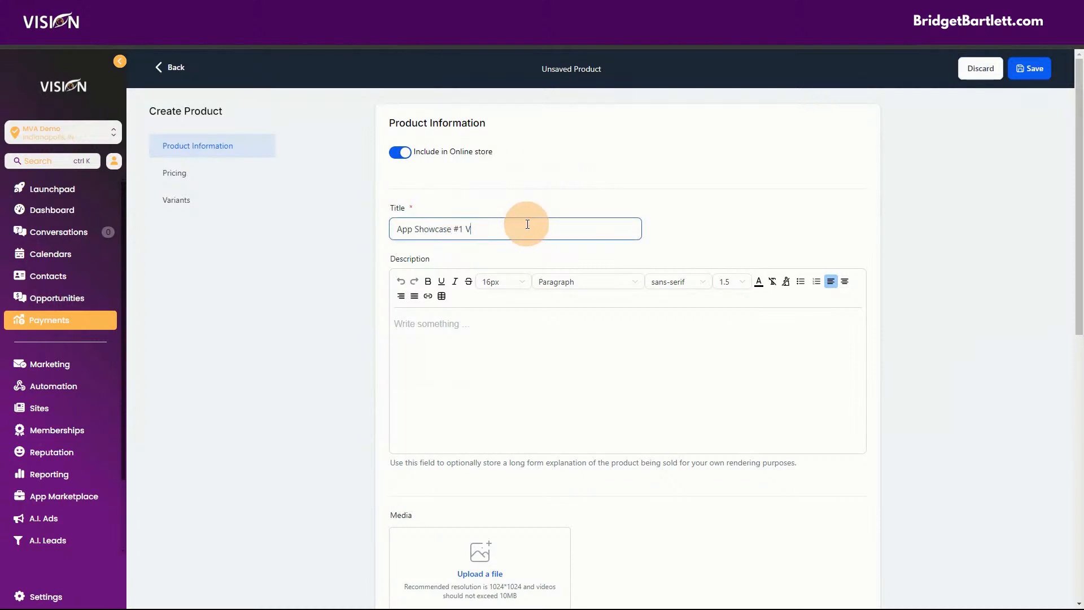
Step: Copy the description text from the App Landing page in the online store into the App Showcase #1 product's description
left_click(438, 328)
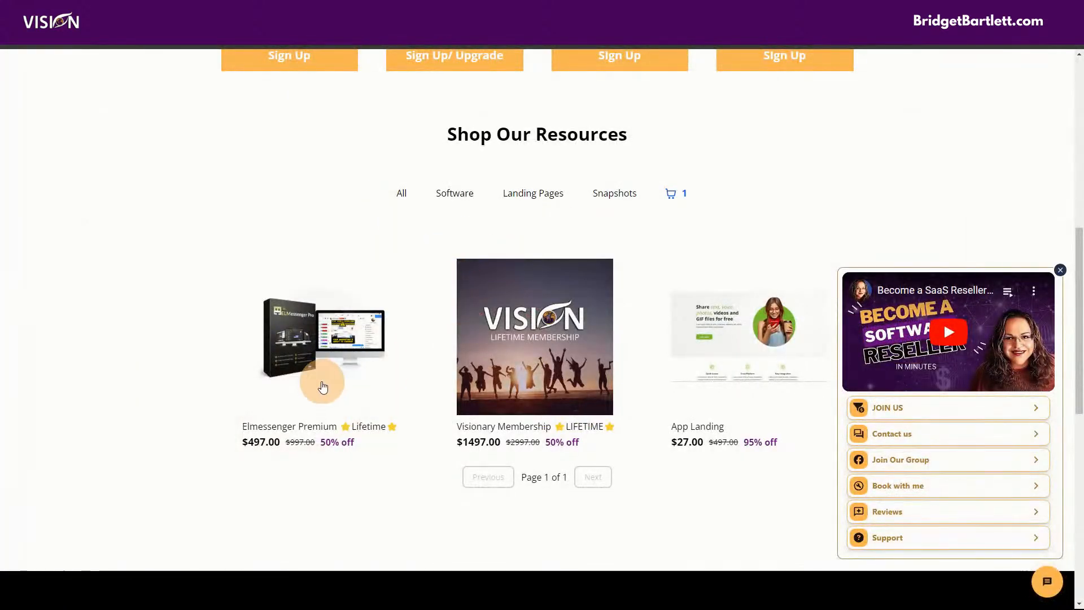
left_click(751, 329)
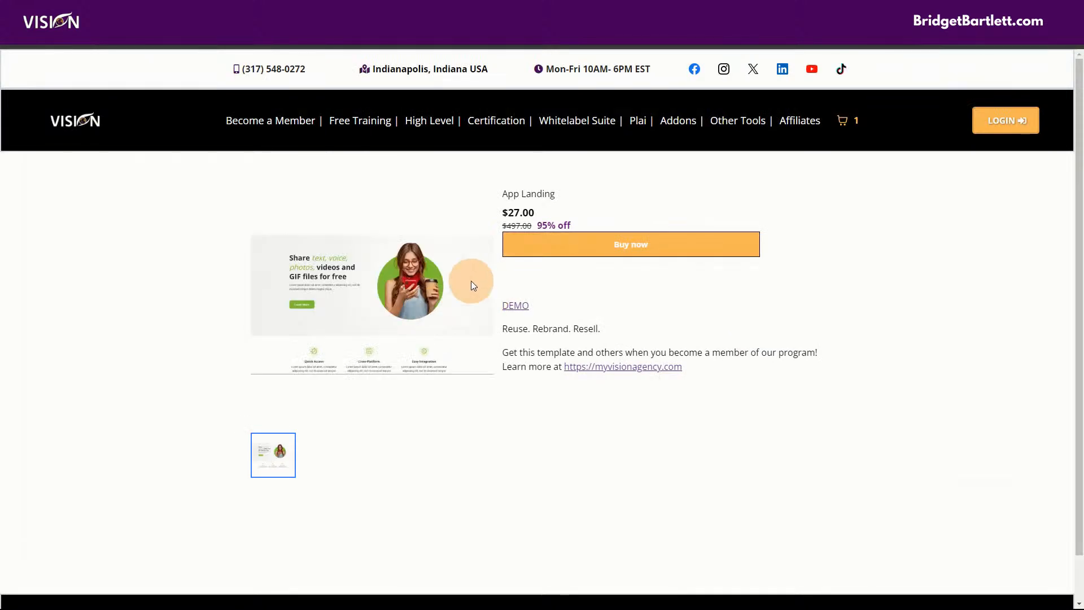
mouse_move(495, 300)
left_mouse_down()
mouse_move(701, 366)
mouse_move(503, 301)
left_mouse_up()
key("ctrl+c")
left_click(721, 377)
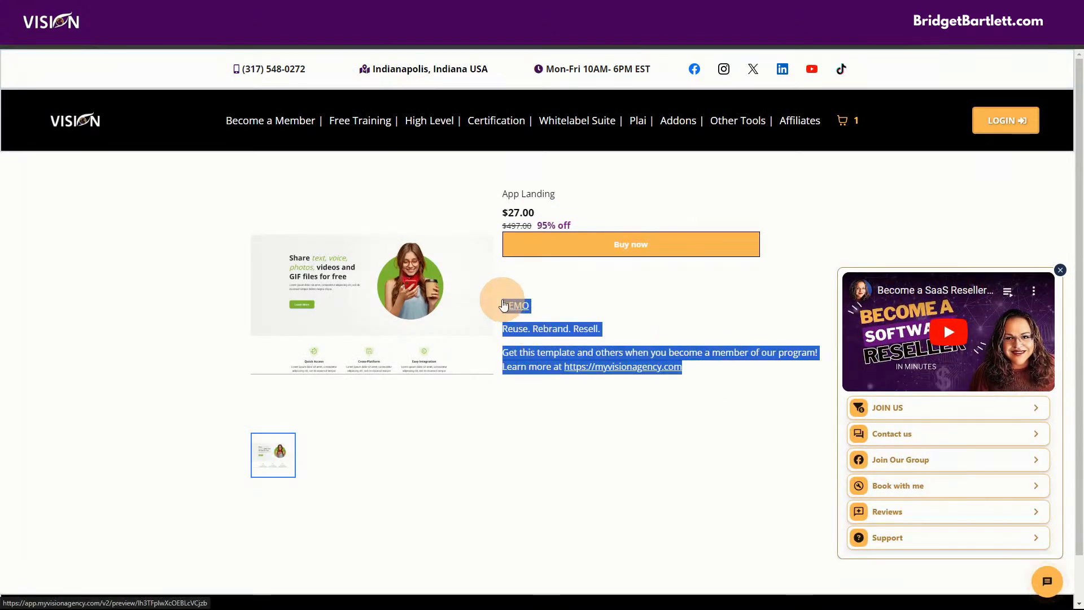
left_click(660, 9)
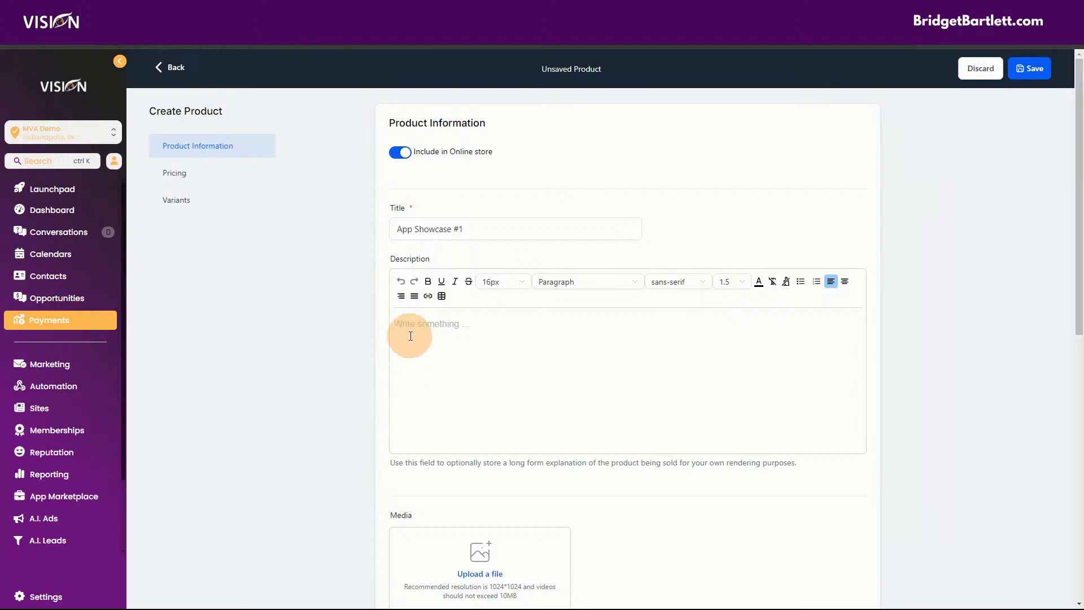
key("ctrl+v")
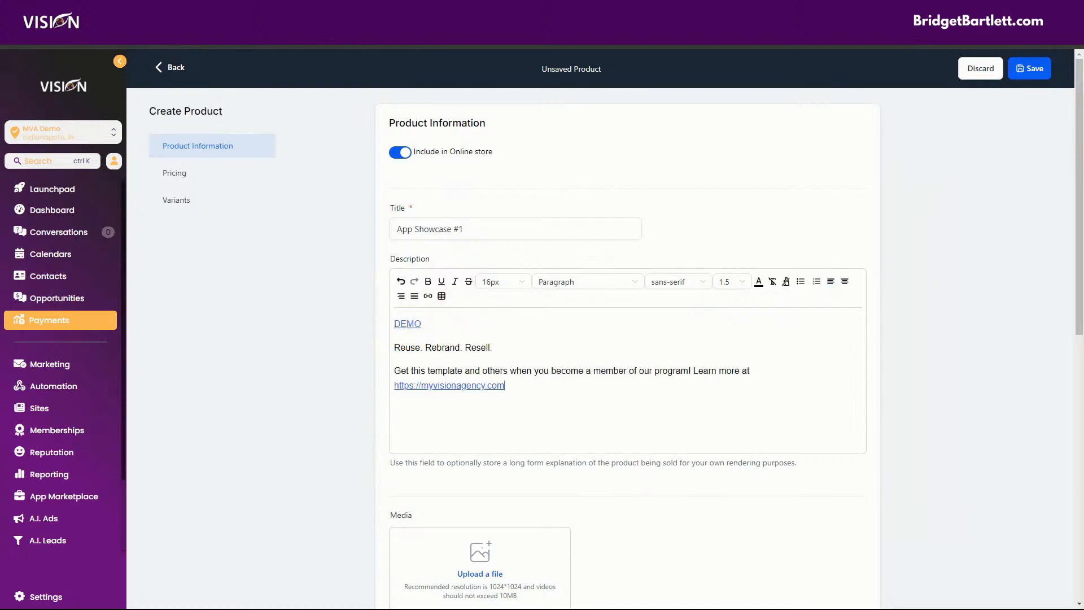
left_click(421, 10)
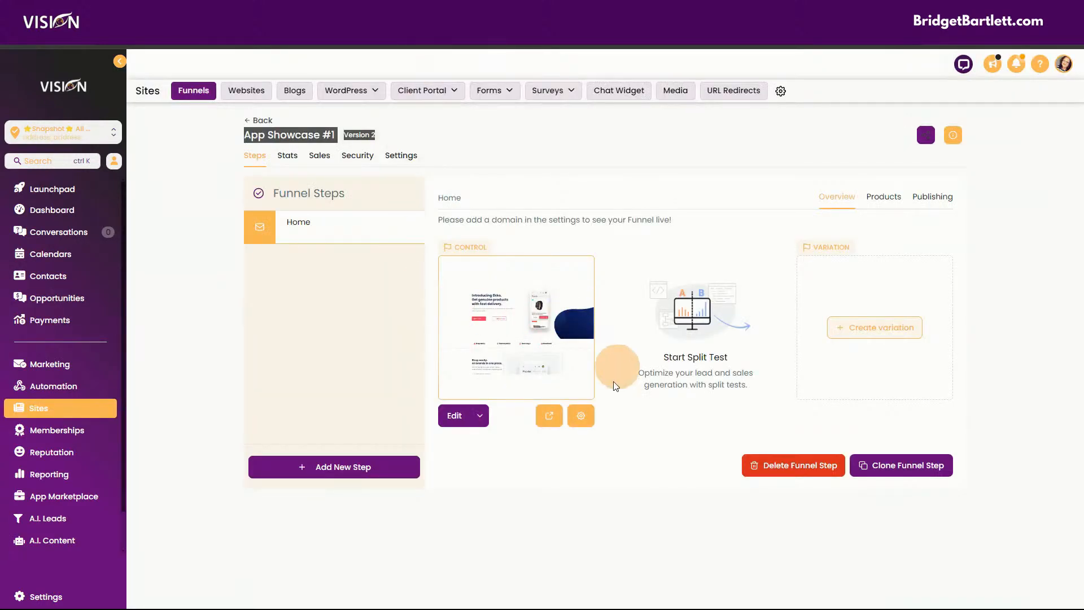
left_click(545, 414)
left_click(656, 35)
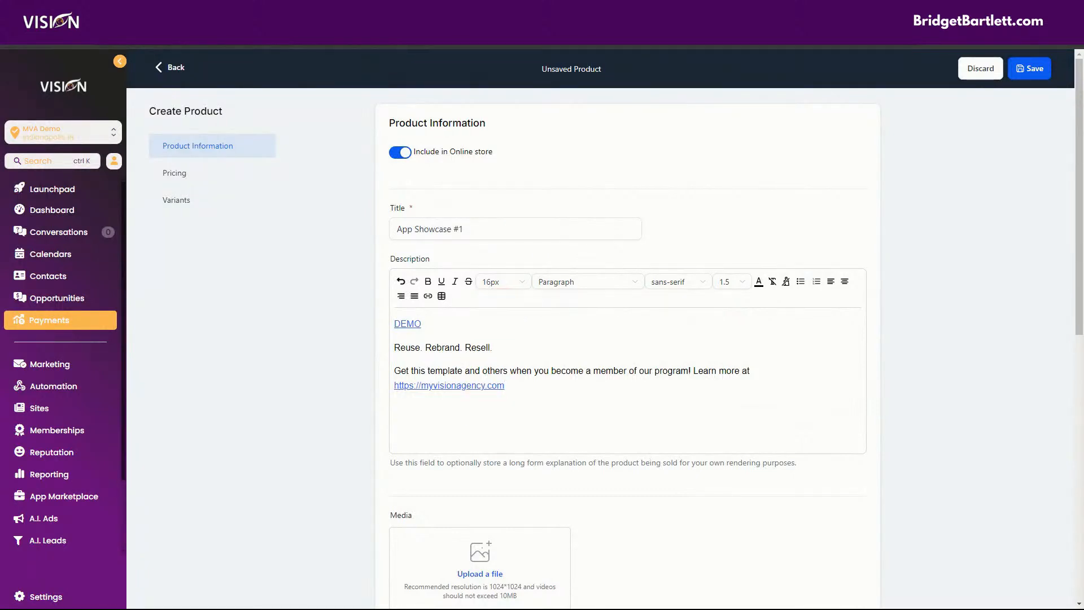
double_click(416, 323)
left_click(429, 297)
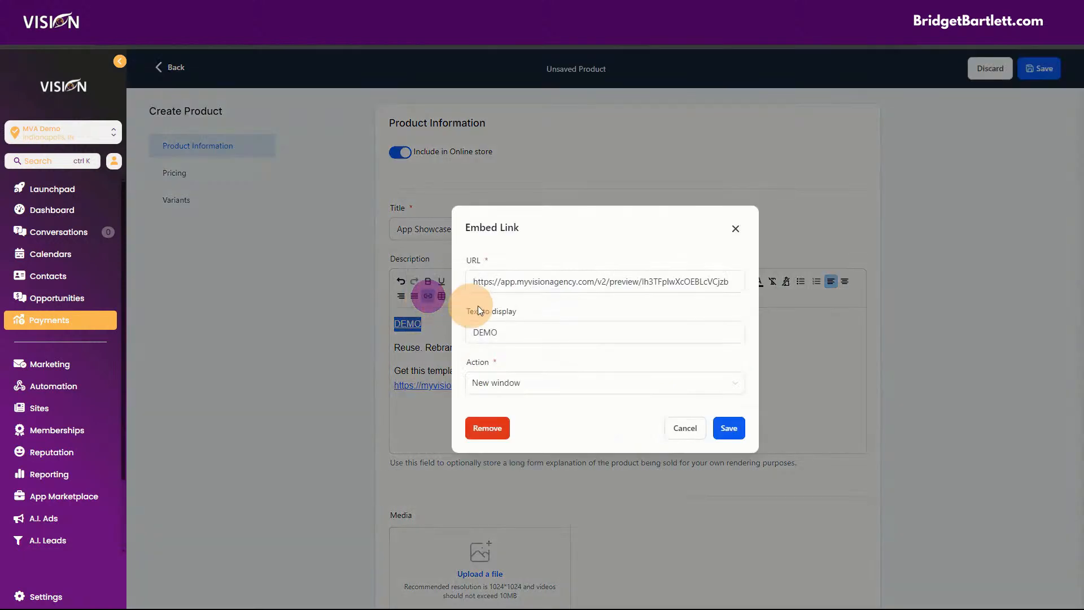
left_click_drag(729, 281, 432, 284)
type("https://app.myvisionagency.com/v2/preview/yZjSIFvtfvkkPpYQzZnn")
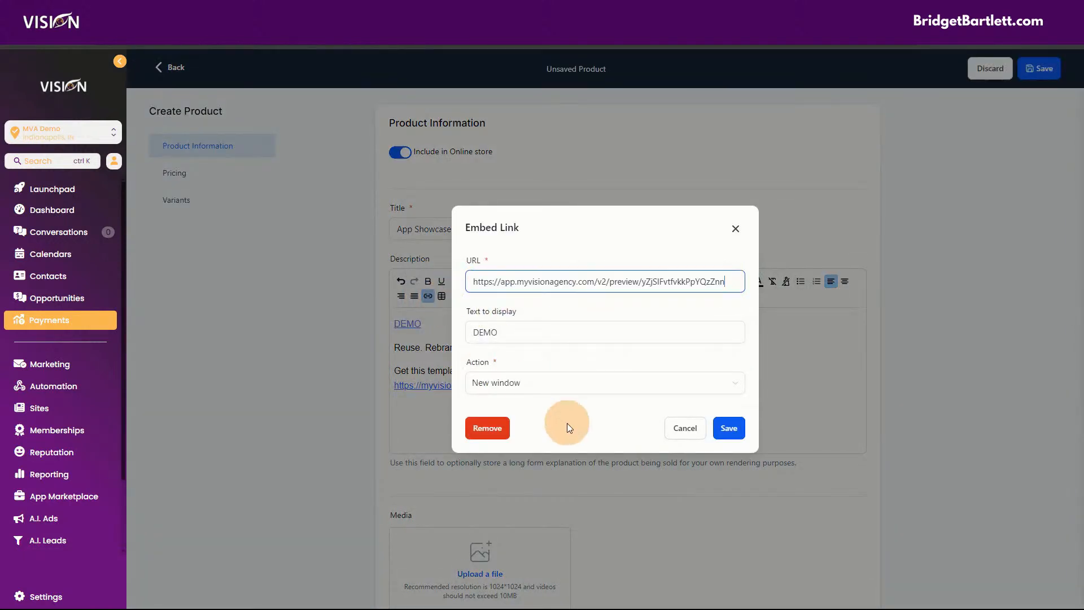
left_click(736, 433)
Step: Switch to Canva and add a second page to the App landing image design
scroll(423, 312, "down", 4)
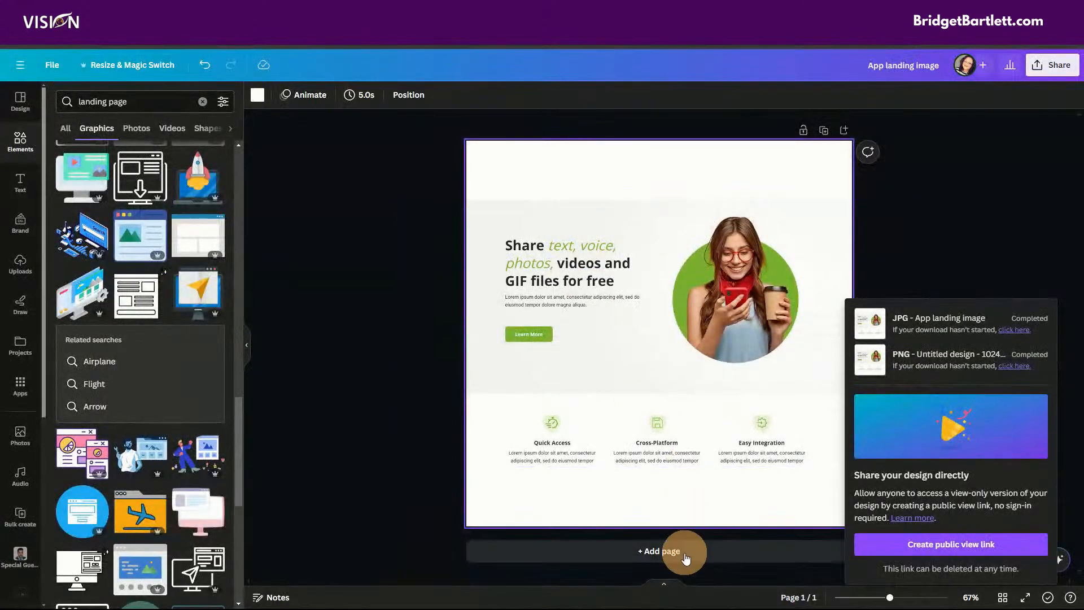
left_click(685, 553)
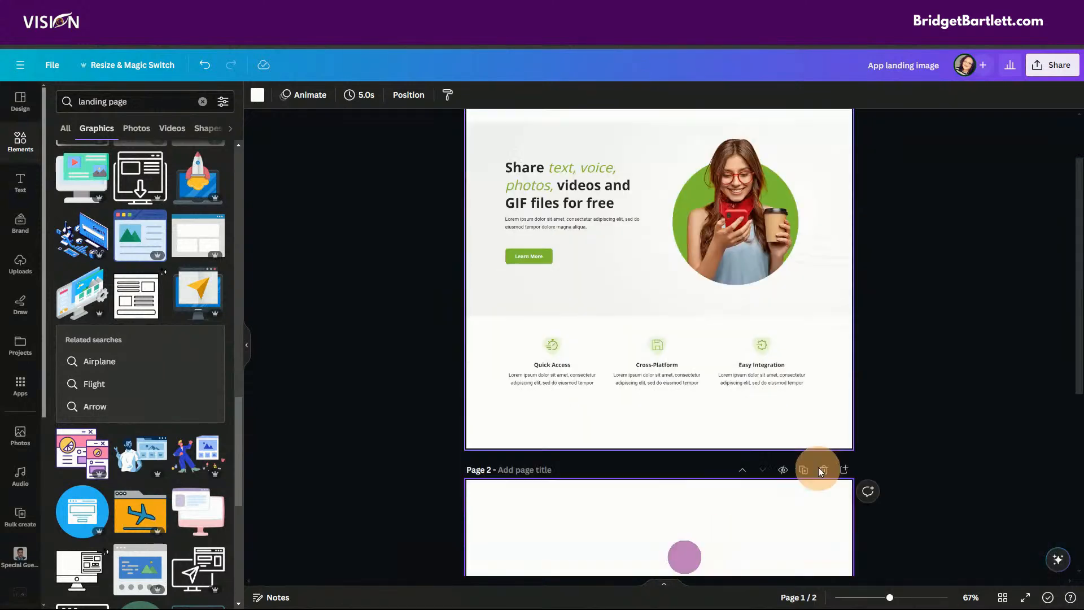
Step: Paste the App Showcase #1 landing page screenshot onto page 2, enlarge it past the page's side edges and centre it
key("ctrl+v")
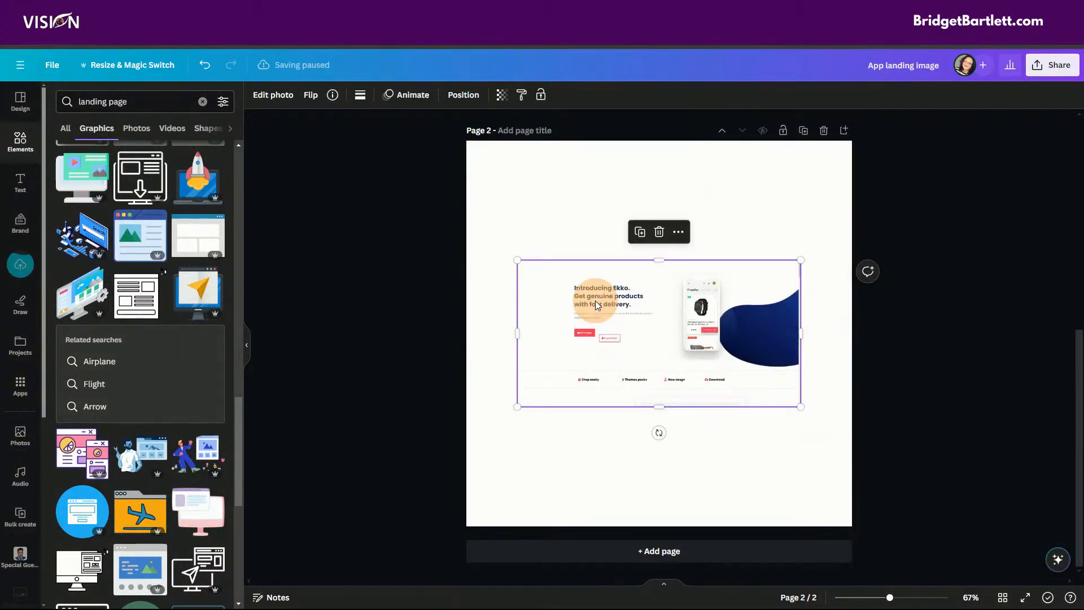
left_click_drag(662, 355, 585, 365)
left_click_drag(721, 269, 964, 191)
left_click_drag(660, 225, 595, 288)
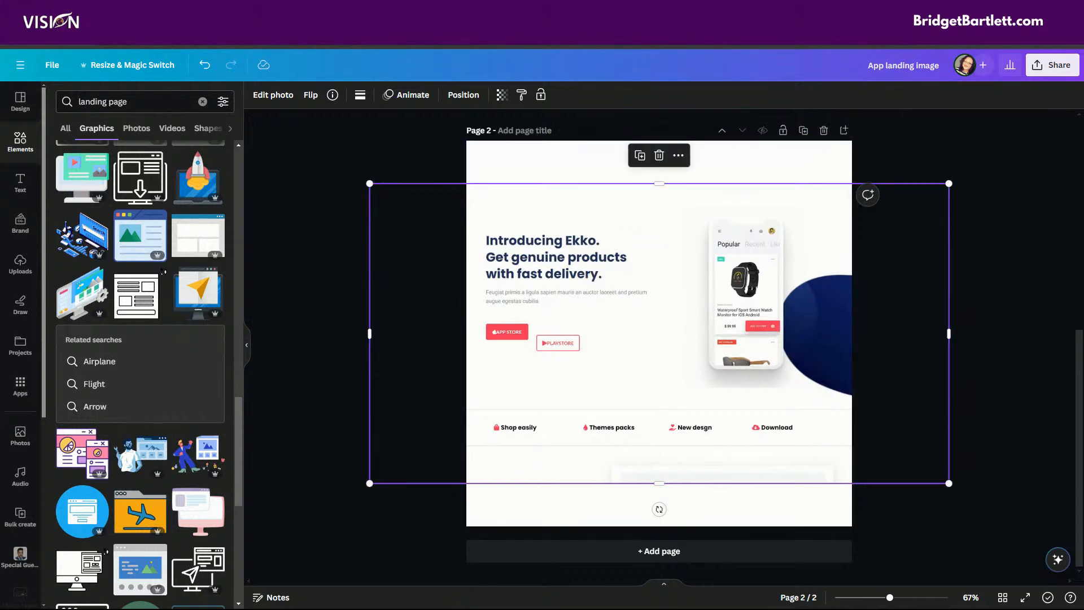
Step: Rename the Canva design "App Showcase #1" using the title copied from the product, and delete the old App Landing page
left_click(864, 68)
left_click_drag(868, 68, 954, 72)
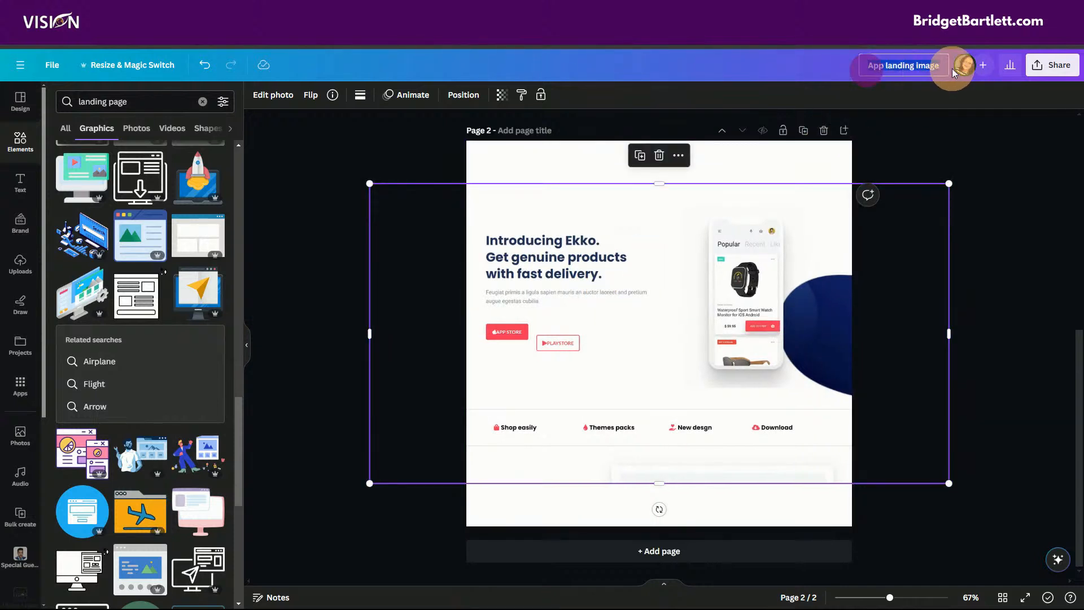
key("BackSpace")
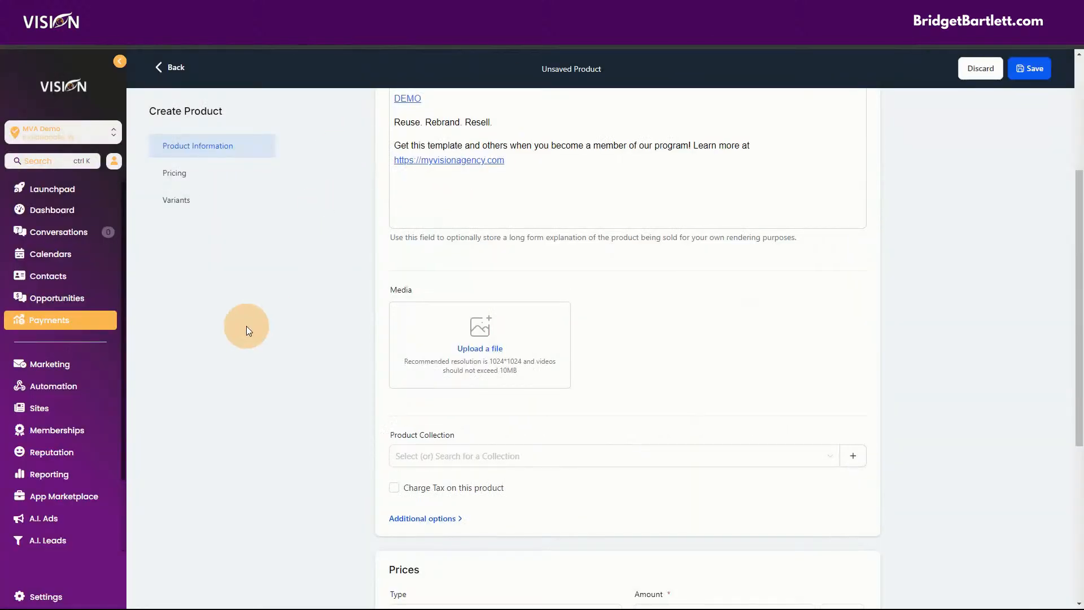
scroll(513, 202, "up", 3)
left_click_drag(504, 237, 397, 238)
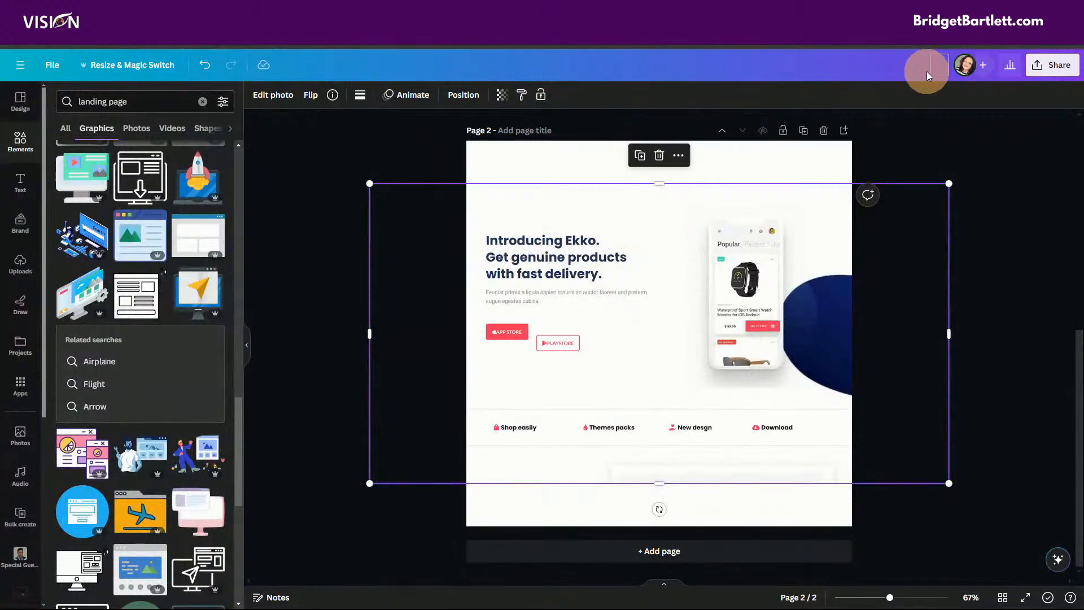
scroll(867, 254, "up", 5)
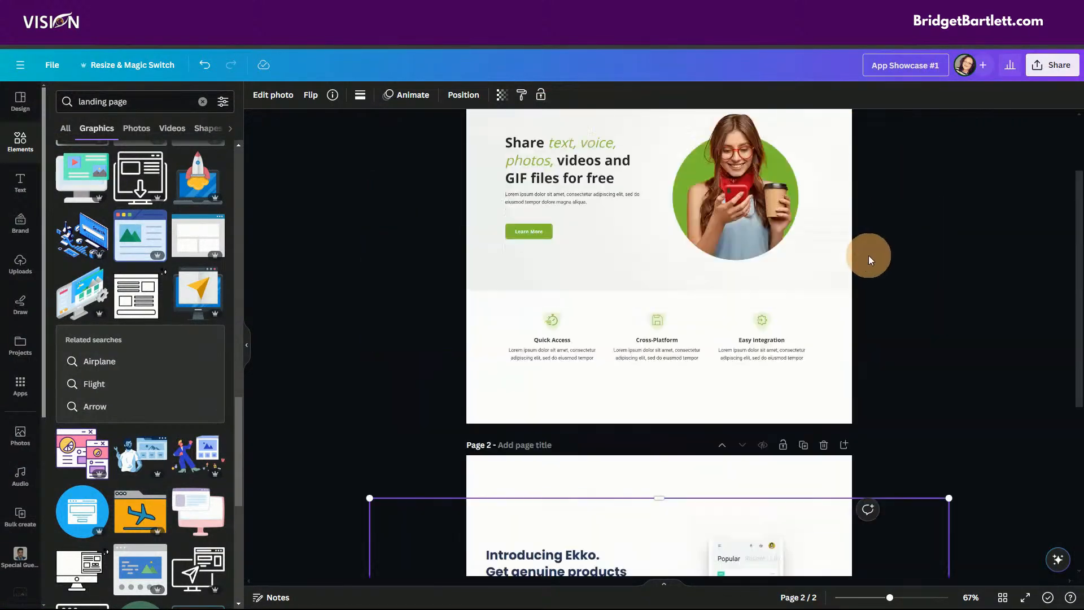
left_click(824, 130)
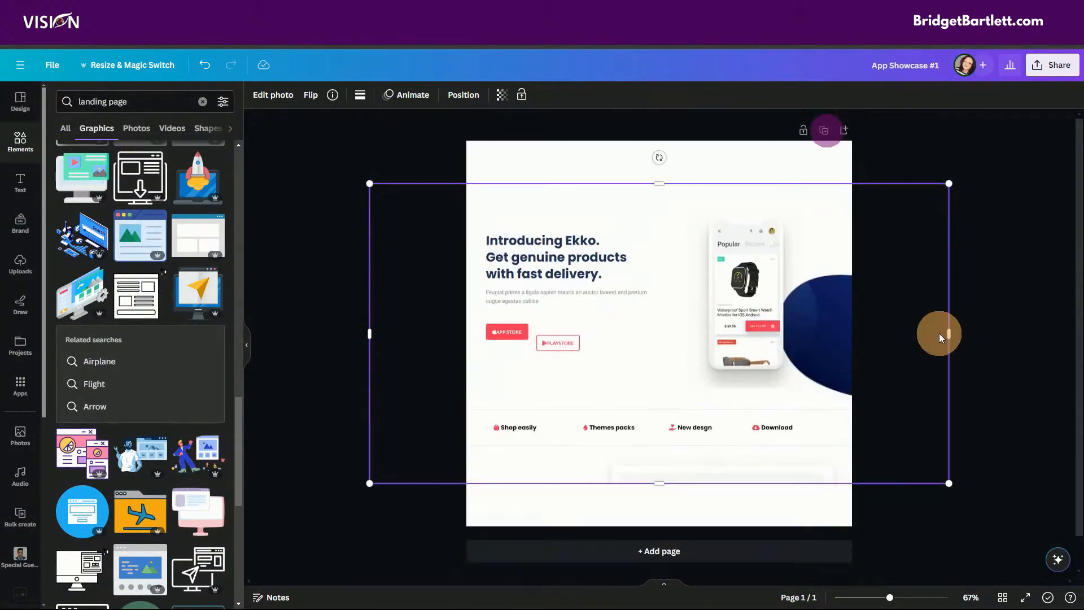
Step: Download the design as a PNG and save it as App Showcase #1 in the Template Store Images folder
left_click(1057, 75)
left_click(902, 351)
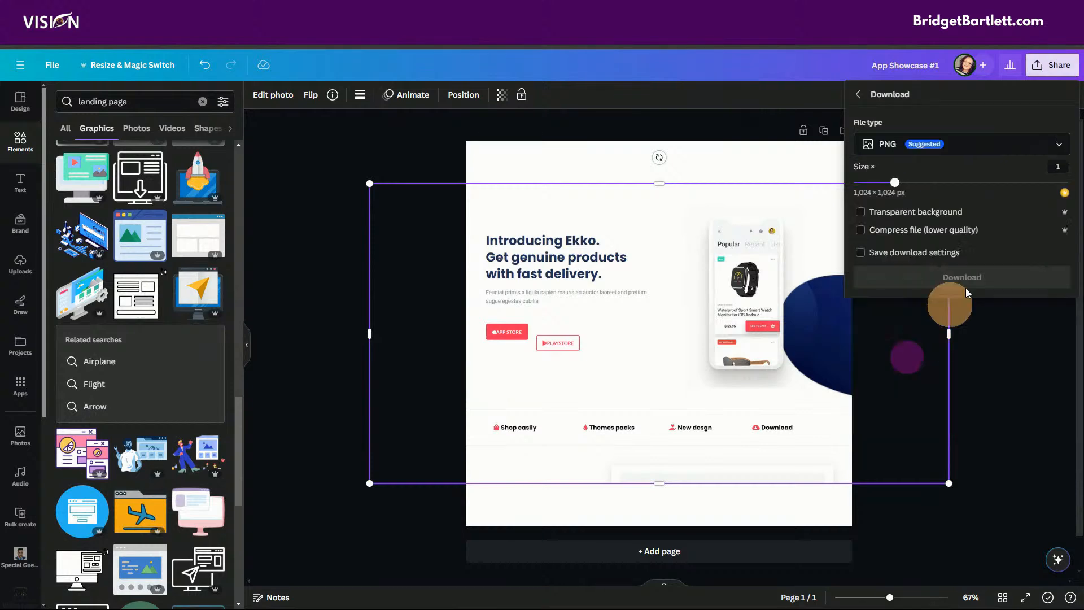
left_click(861, 230)
left_click(964, 277)
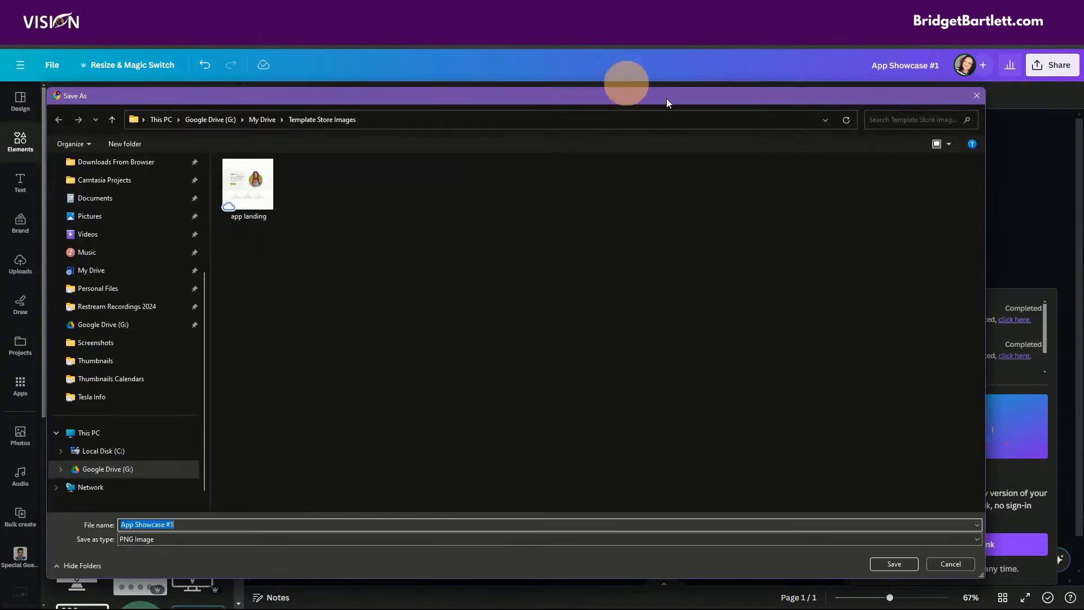
left_click(882, 564)
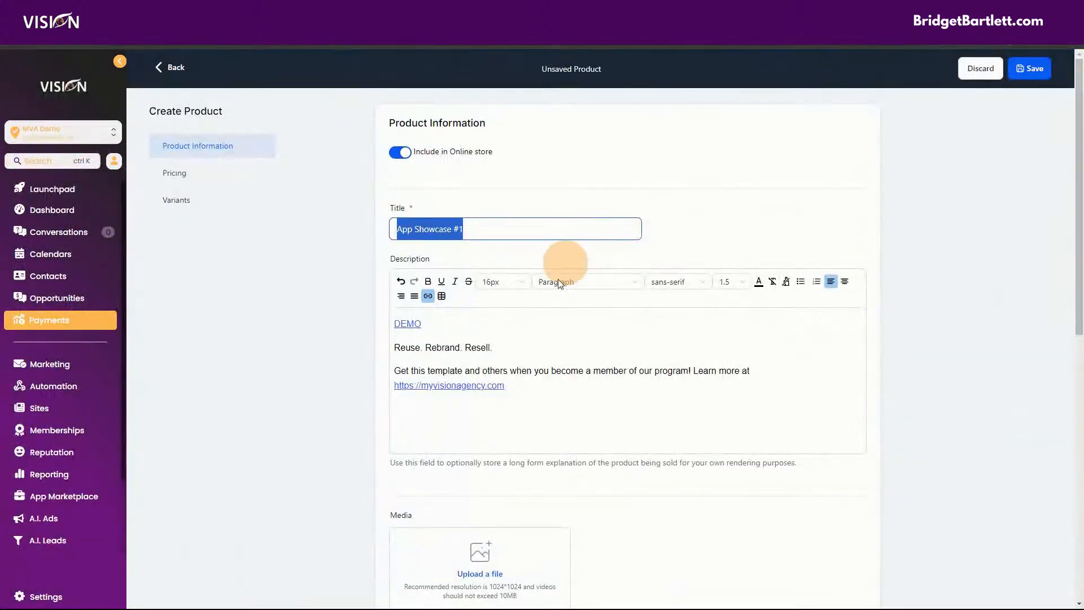
Step: Upload App Showcase #1.png to the Template Images media folder and attach it to the App Showcase #1 product
scroll(519, 480, "down", 3)
left_click(474, 407)
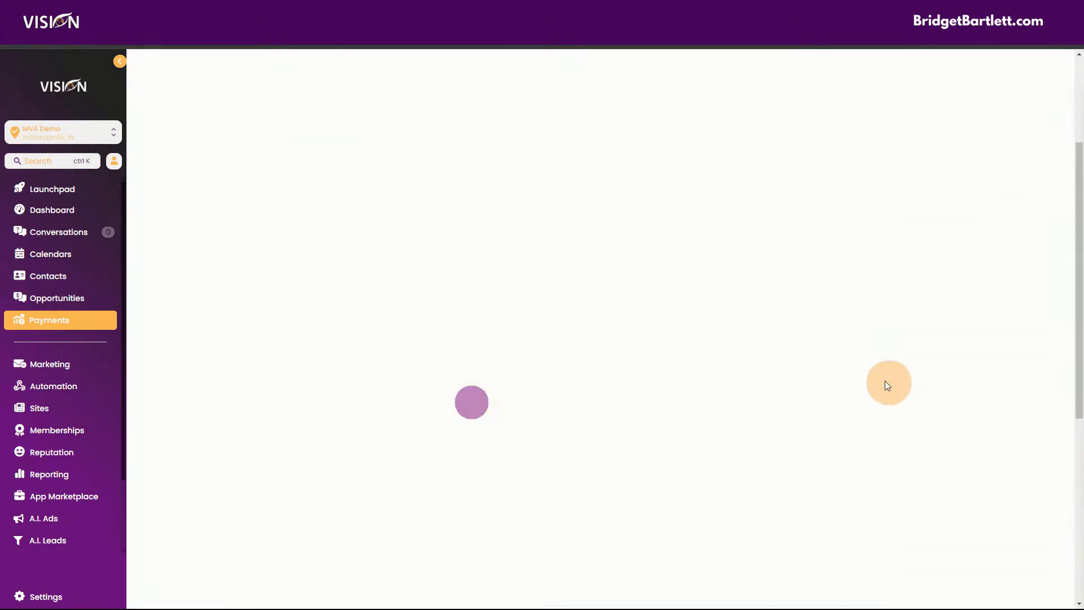
left_click(201, 165)
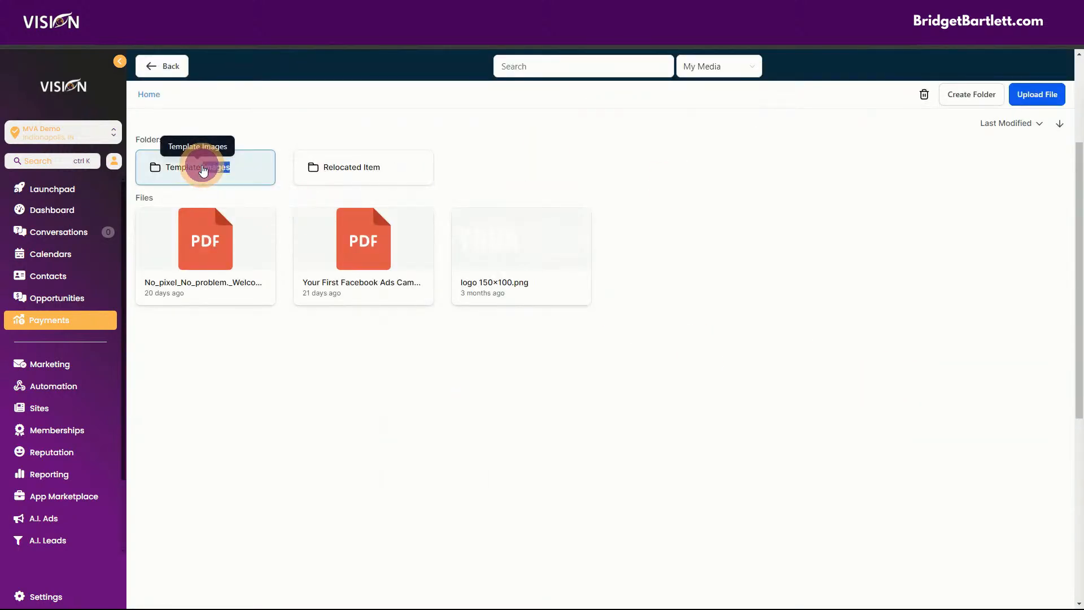
left_click(1010, 45)
left_click_drag(906, 85, 307, 221)
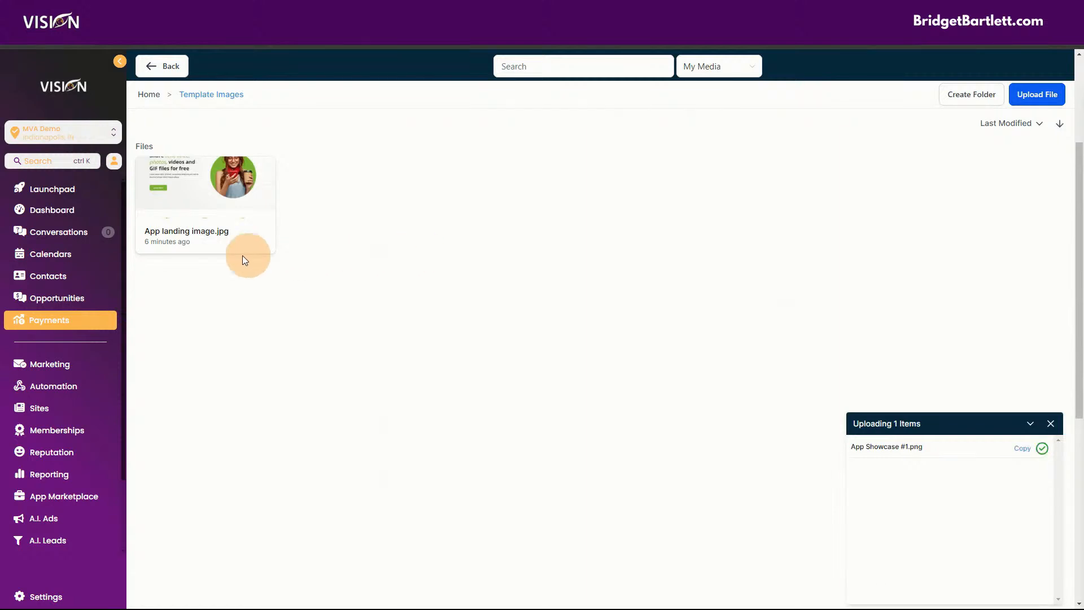
double_click(199, 191)
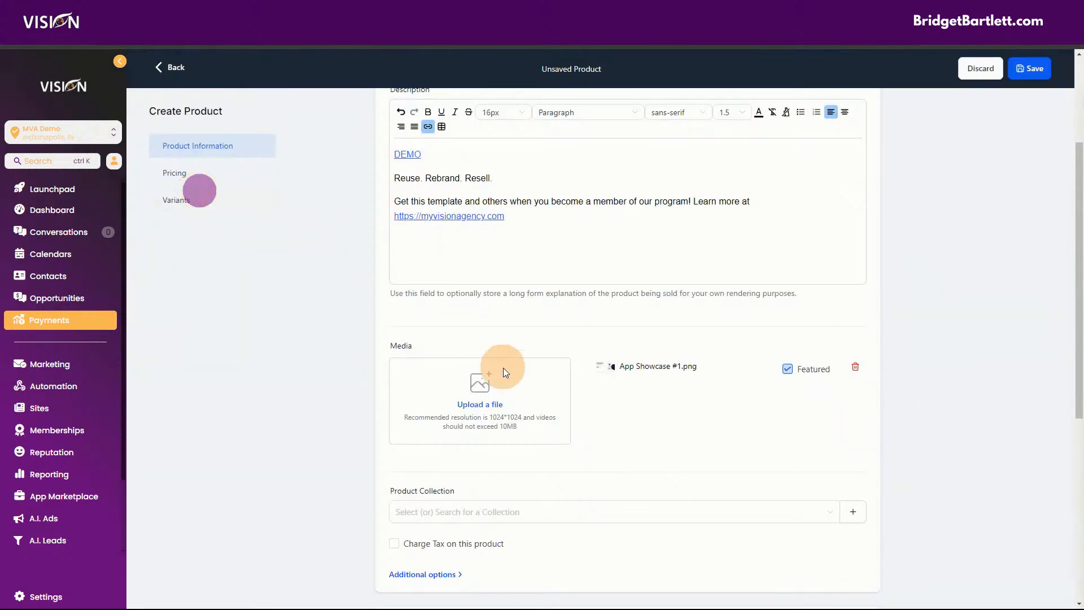
Step: Assign the App Showcase #1 product to the Landing Pages collection
scroll(630, 492, "down", 3)
left_click(415, 342)
left_click(423, 387)
scroll(587, 452, "down", 2)
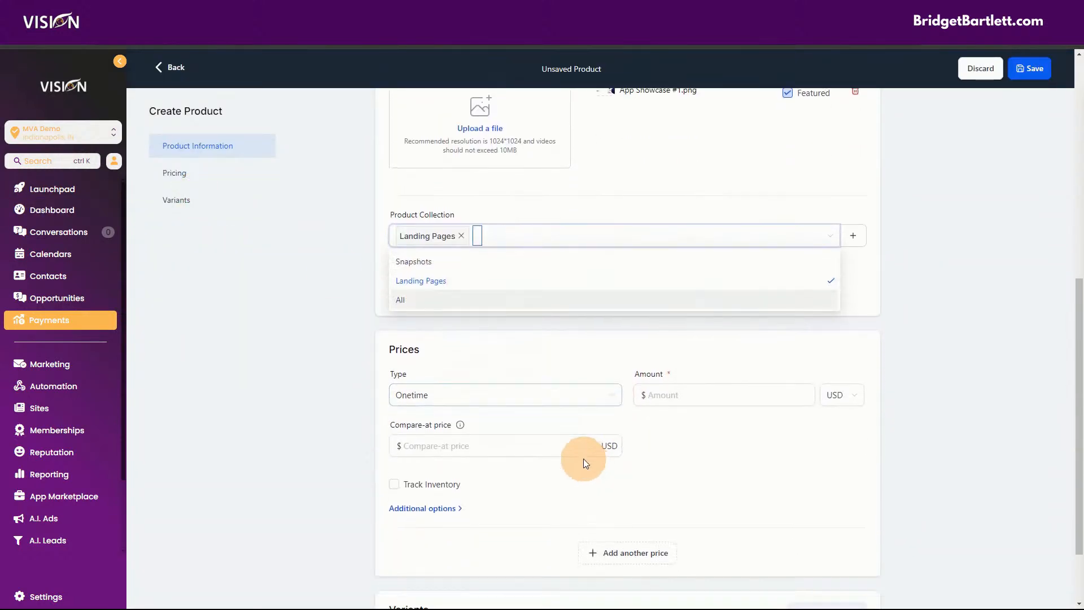
left_click(530, 328)
Step: Set the one-time price to $27.00, enter a compare-at price, save the product and return to the product list
left_click(682, 389)
type("27")
left_click(514, 441)
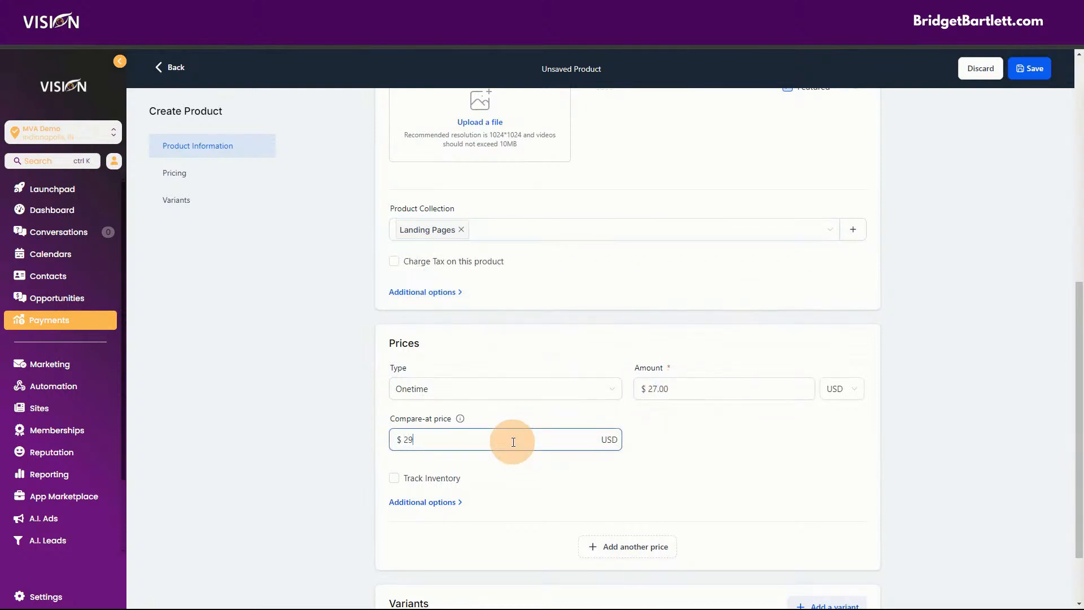
scroll(605, 431, "down", 2)
left_click(1029, 69)
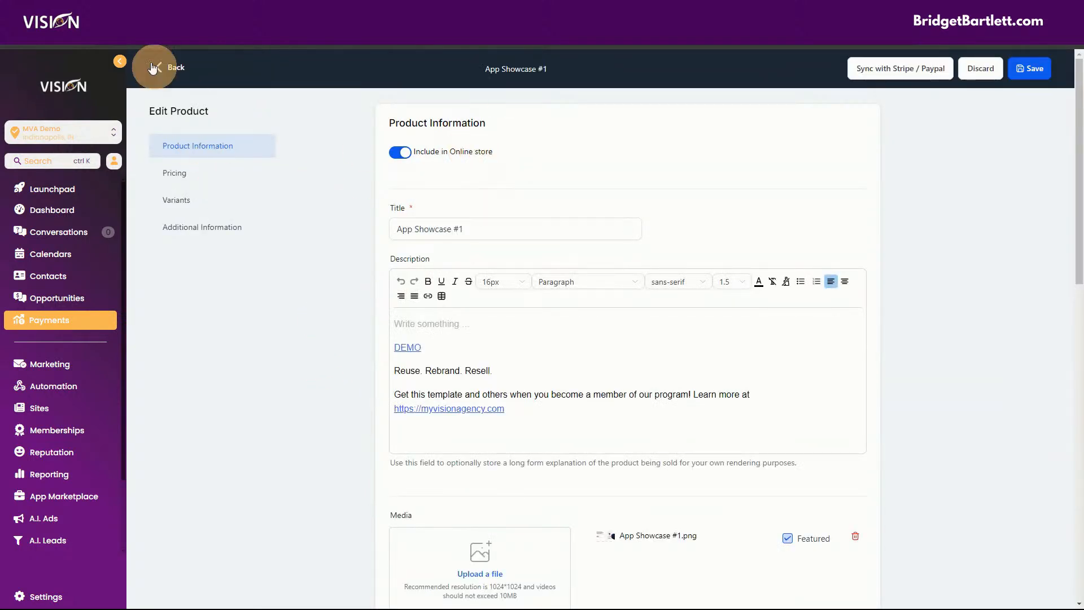
left_click(175, 67)
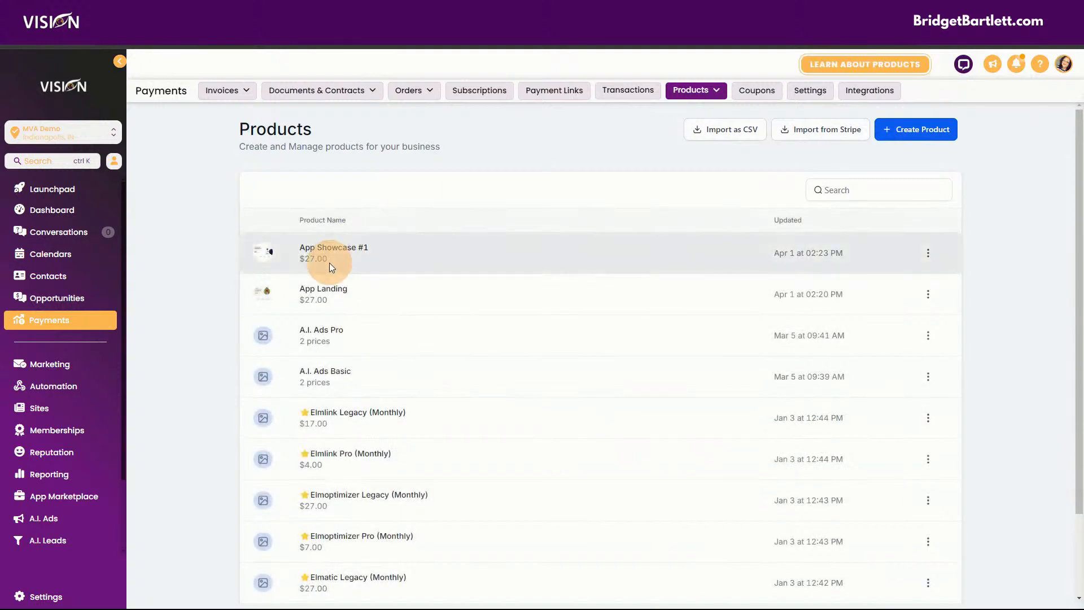
Step: Start another product and title it "App Showcase #2", using the name copied from the App Showcase #2 funnel
left_click(913, 128)
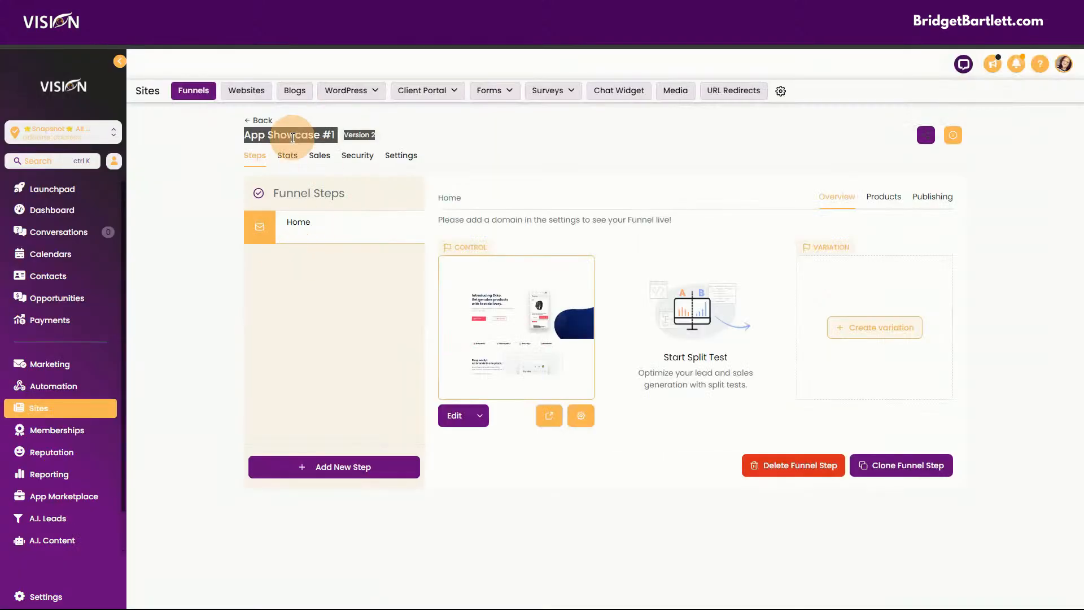
left_click(259, 113)
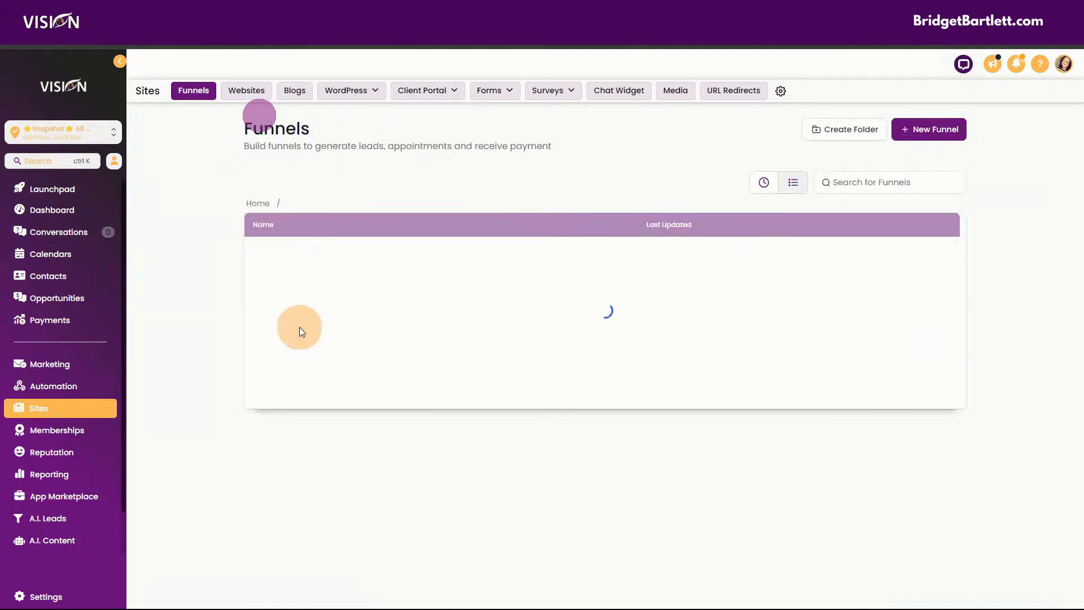
left_click(278, 319)
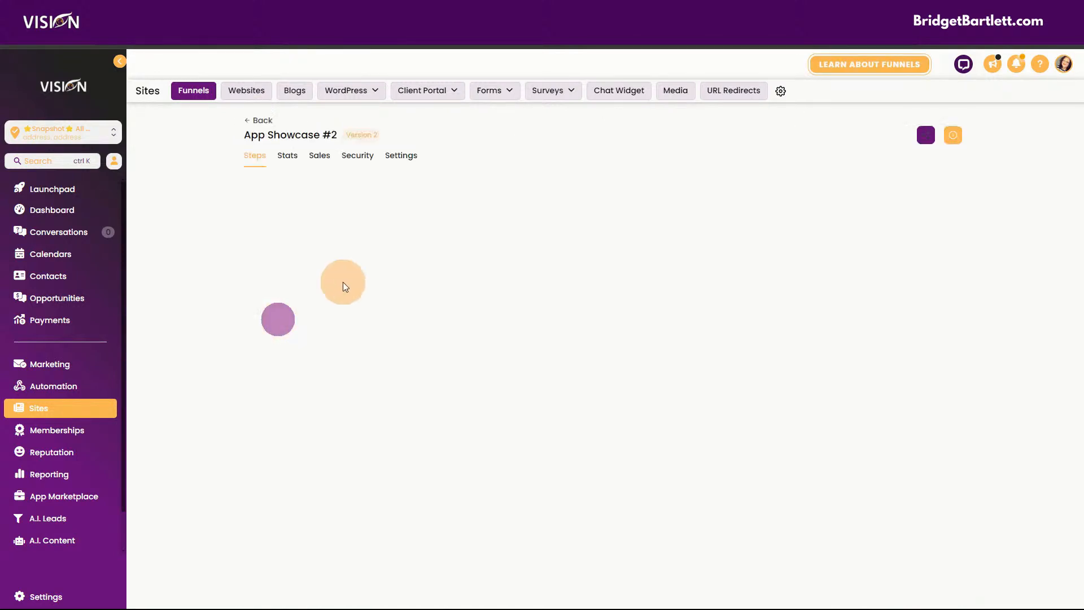
left_click_drag(246, 136, 336, 139)
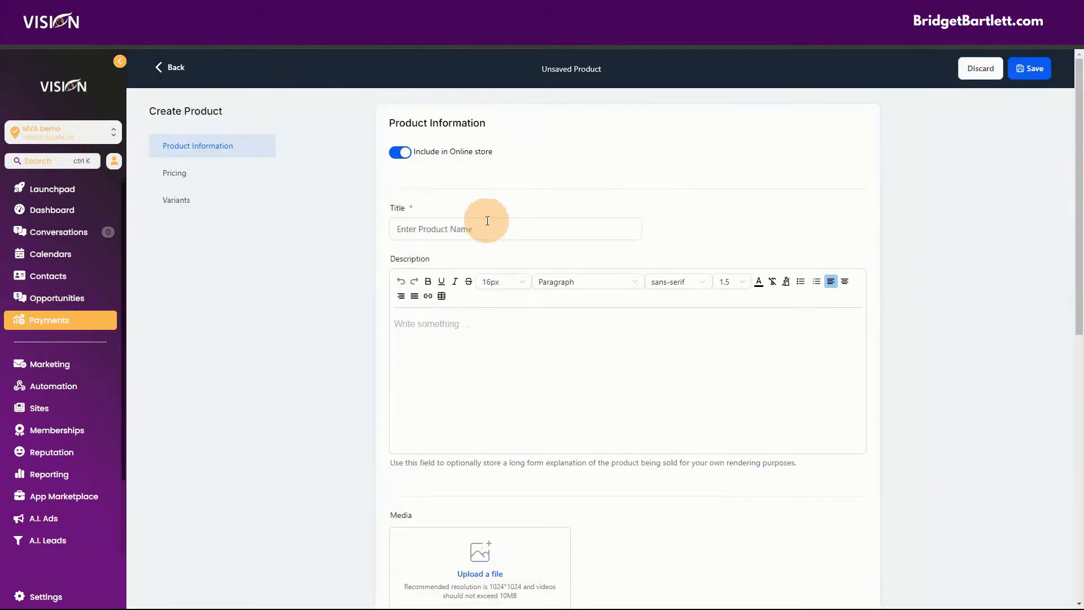
left_click(481, 222)
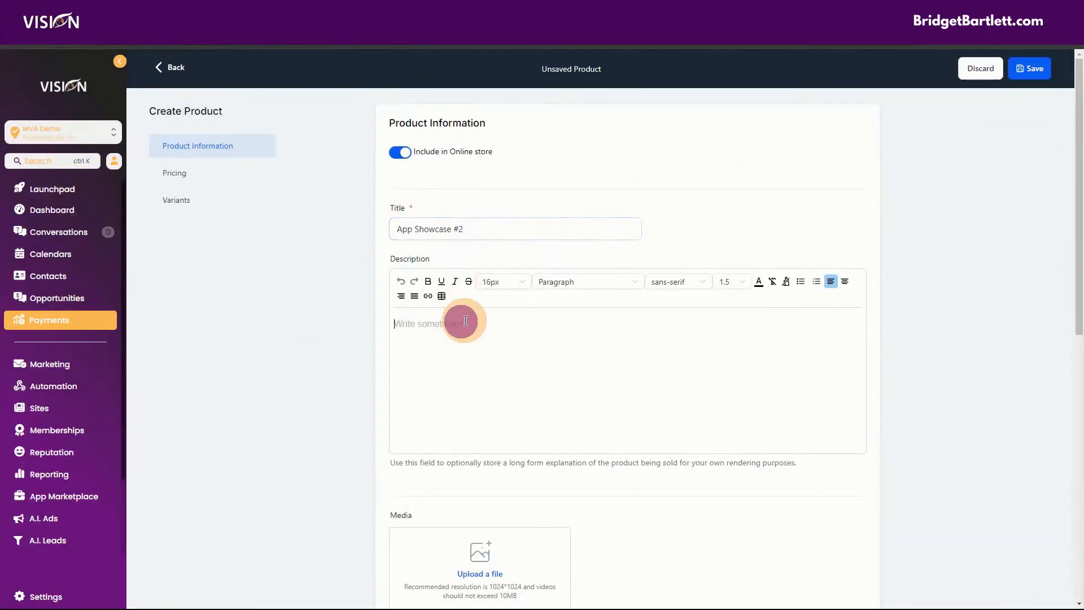
Step: Paste the template description with the DEMO link into the product, and open the App Showcase #2 funnel's preview to copy its URL
type("DEMO Reuse. Rebrand. Resell. Get this template and others when you become a member of our program! Learn more at https://myvisionagency.com")
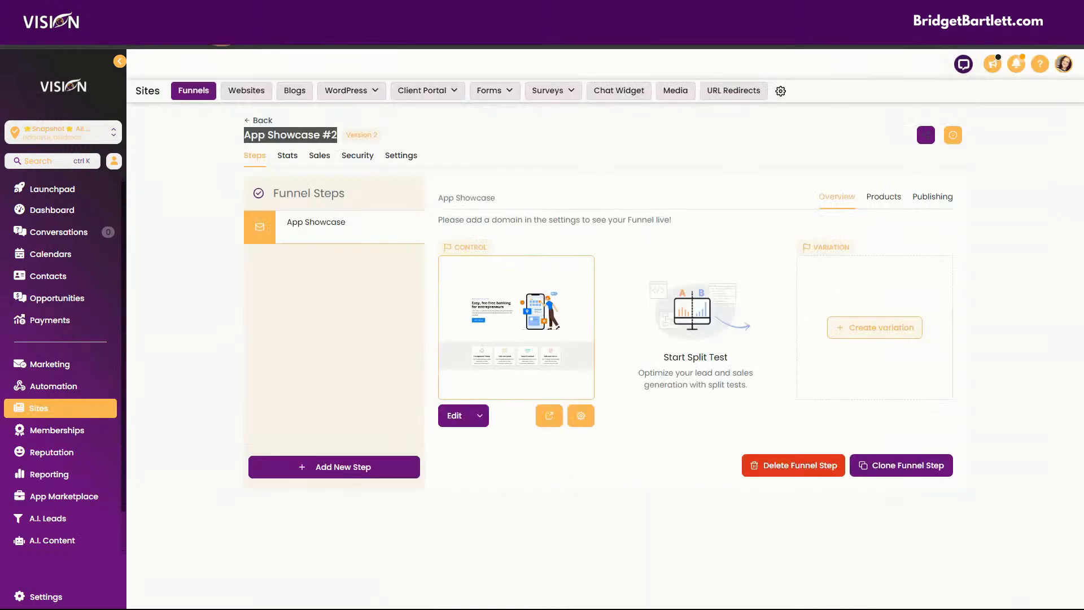
left_click(549, 419)
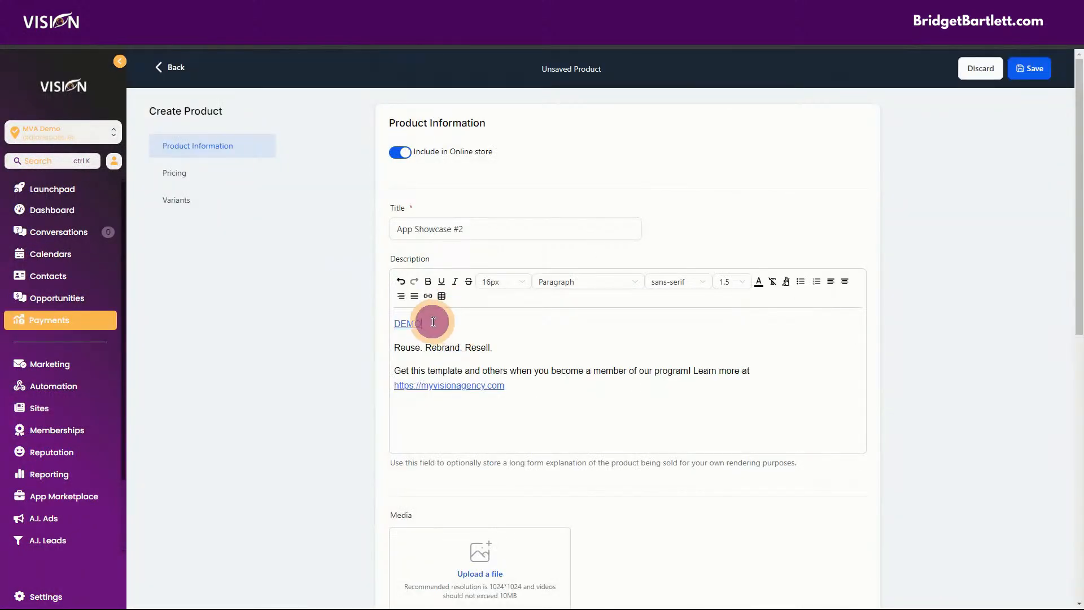
left_click_drag(433, 322, 402, 323)
left_click(429, 296)
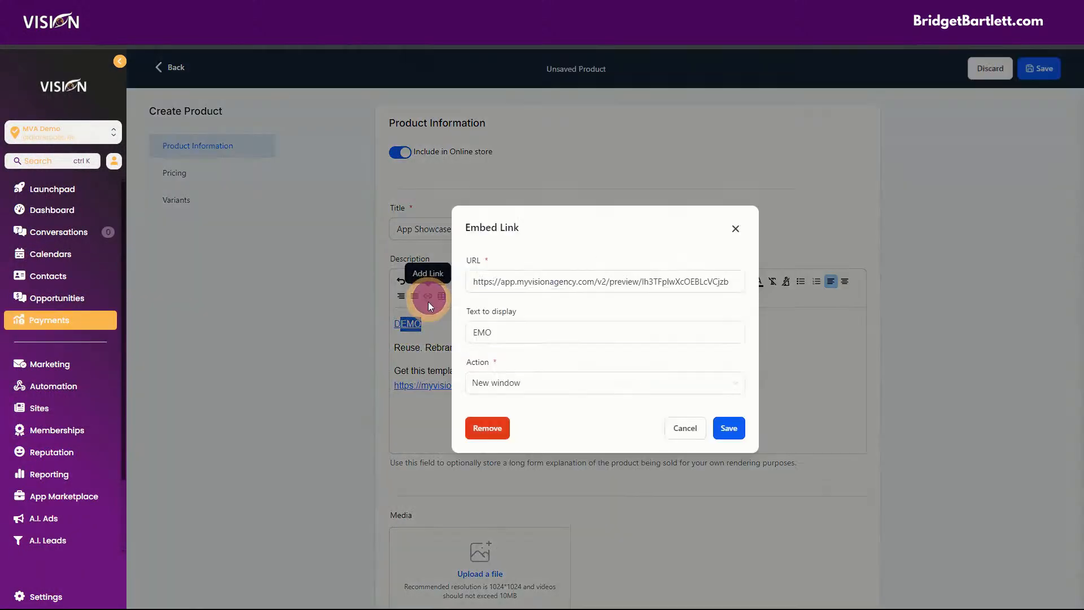
left_click(691, 436)
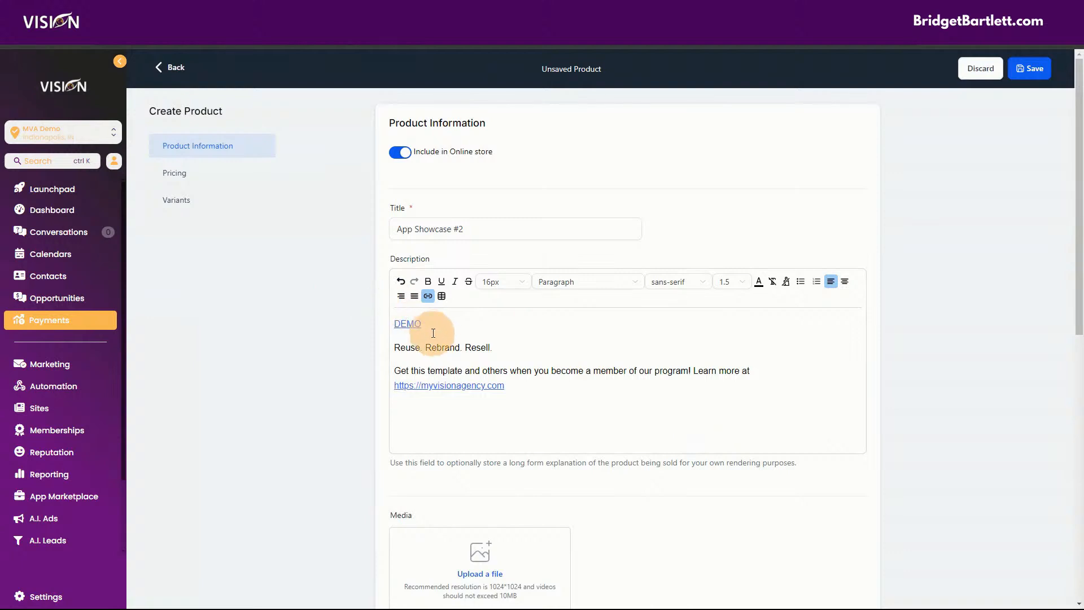
left_click_drag(428, 325, 408, 326)
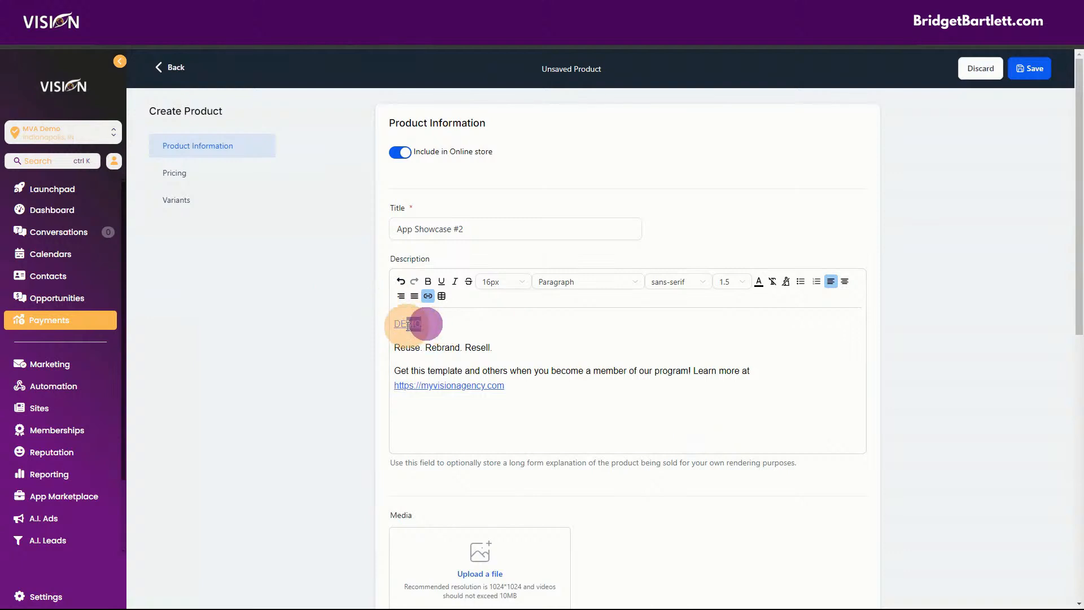
left_click(429, 299)
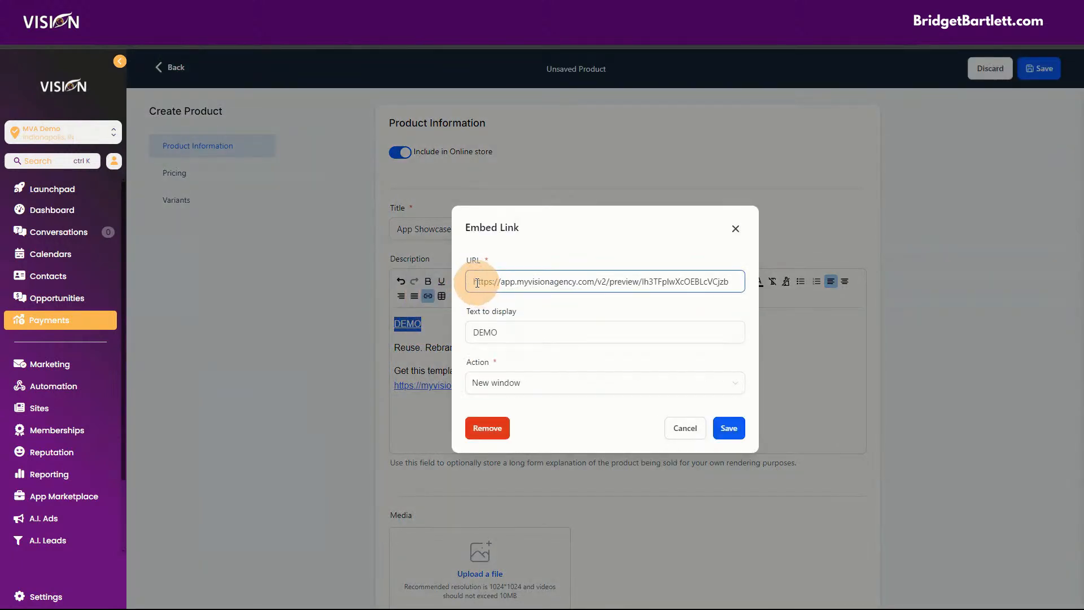
left_click_drag(476, 281, 755, 280)
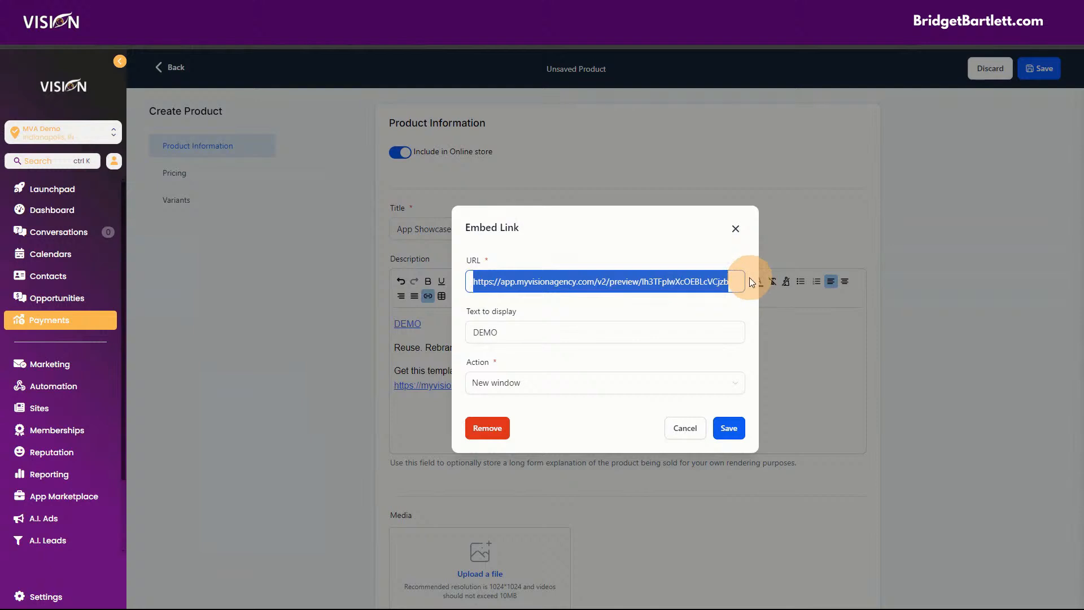
type("https://app.myvisionagency.com/v2/preview/WHaunnSQJ7OdHHtmzBaG")
left_click(730, 432)
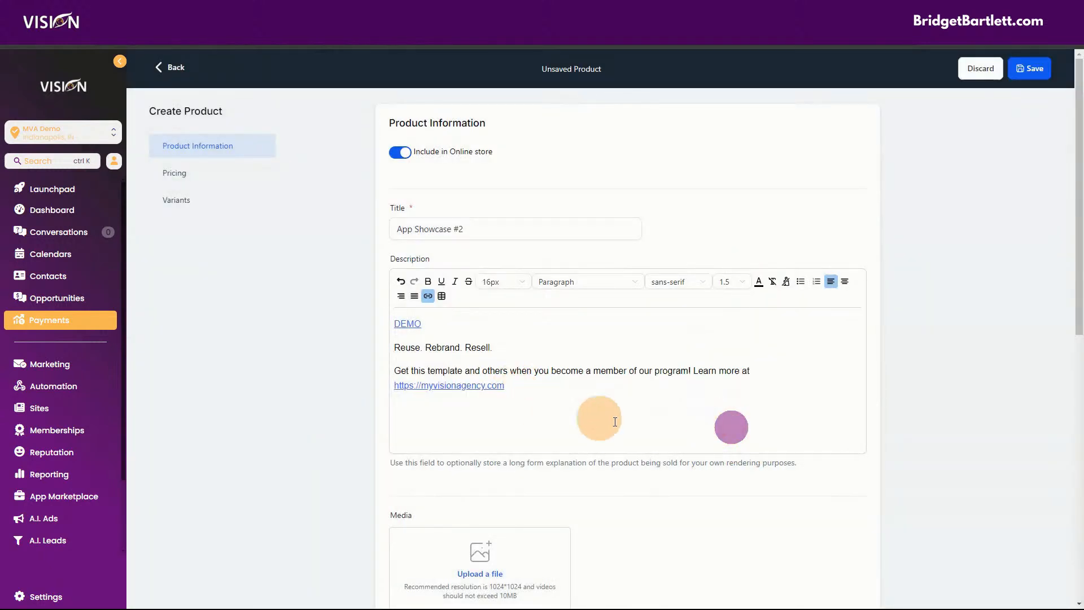
Step: Open the App Showcase #2 funnel preview, then switch to Canva and replace the old screenshot with the preview's screenshot, enlarged and centered on the page
scroll(624, 422, "down", 3)
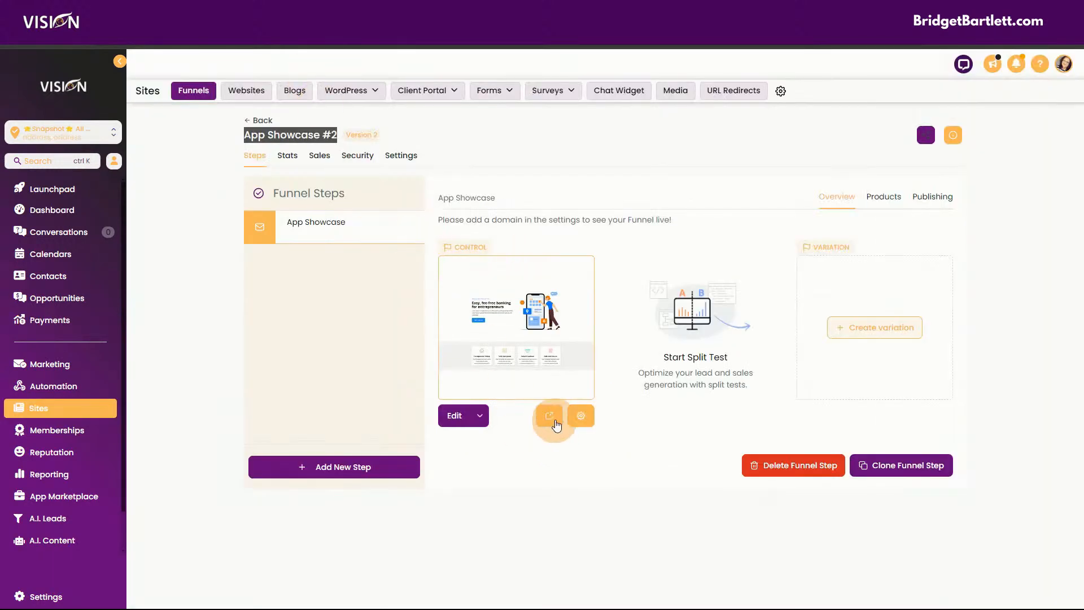
left_click(556, 420)
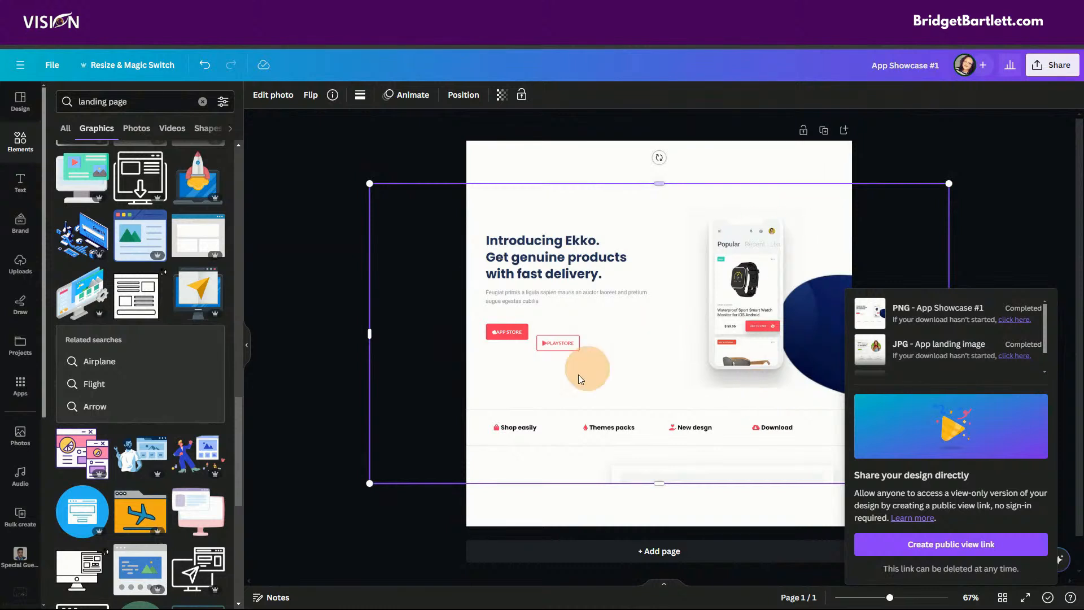
left_click(571, 381)
key("Delete")
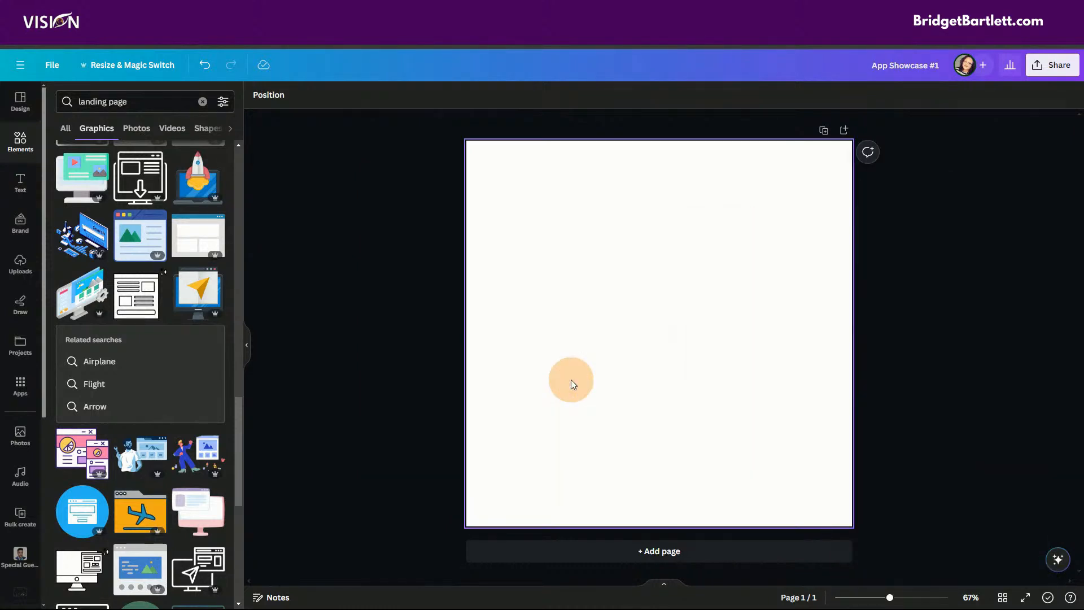
key("ctrl+v")
left_click_drag(609, 337, 503, 270)
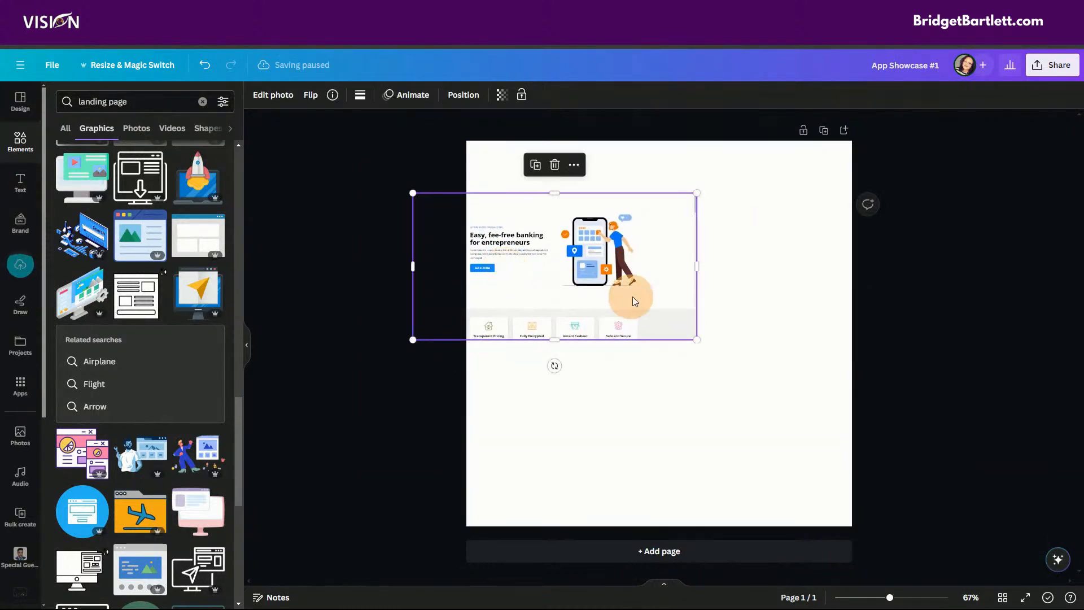
left_click_drag(702, 343, 929, 480)
left_click_drag(661, 330, 642, 332)
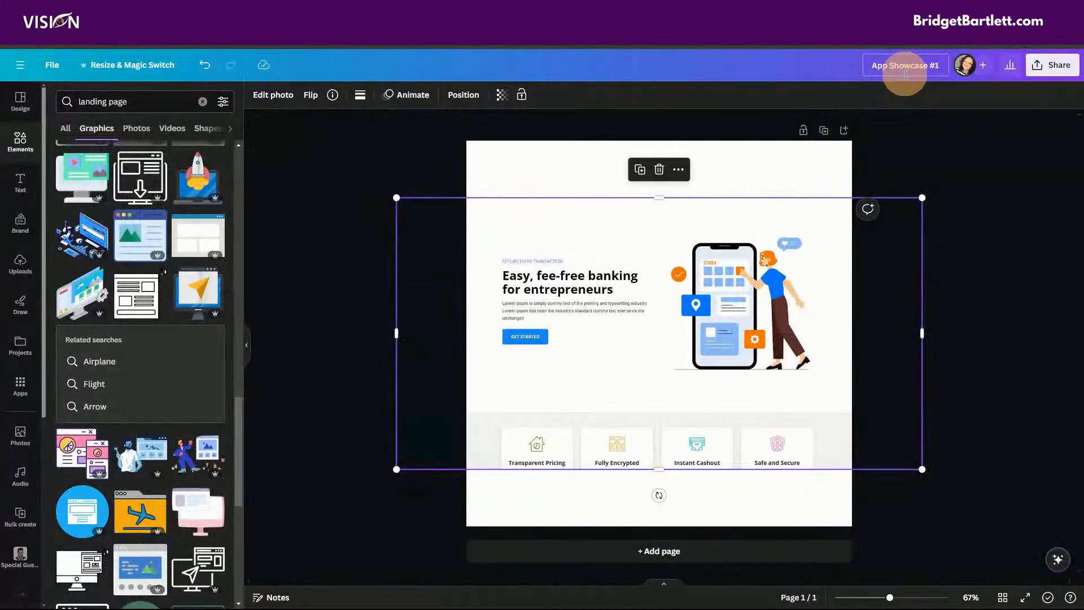
Step: Rename the design to "App Showcase #2" and download it as a compressed PNG into the Template Store Images folder
type("2")
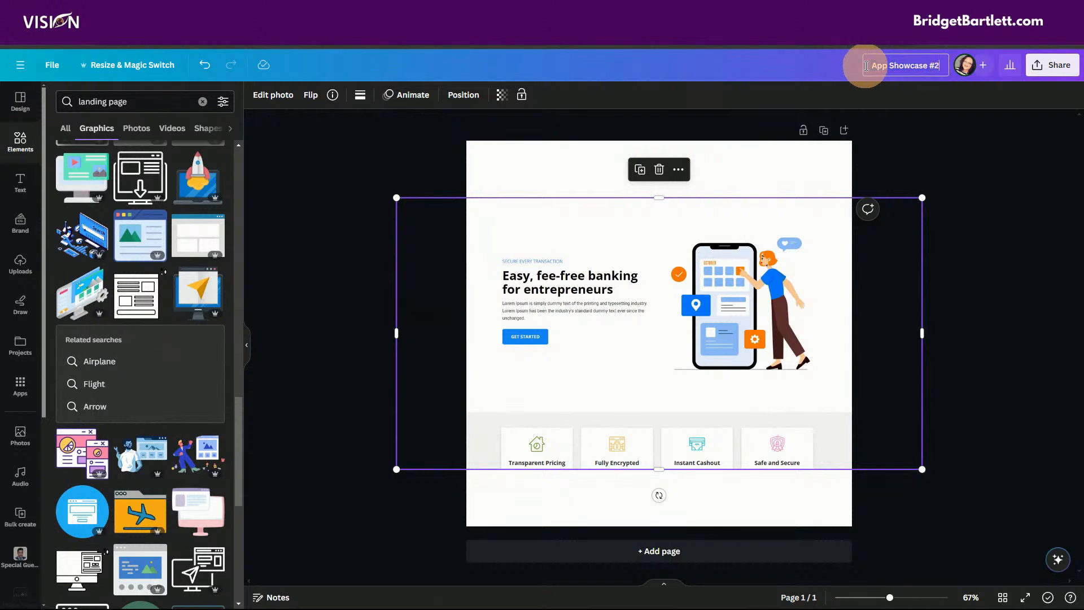
left_click(1052, 65)
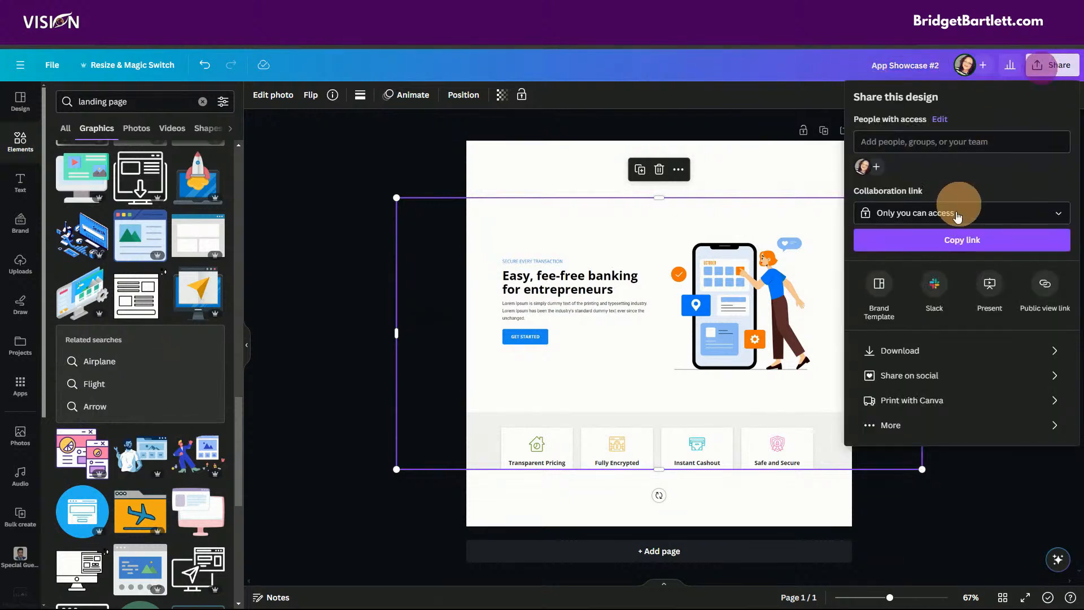
left_click(909, 348)
left_click(861, 230)
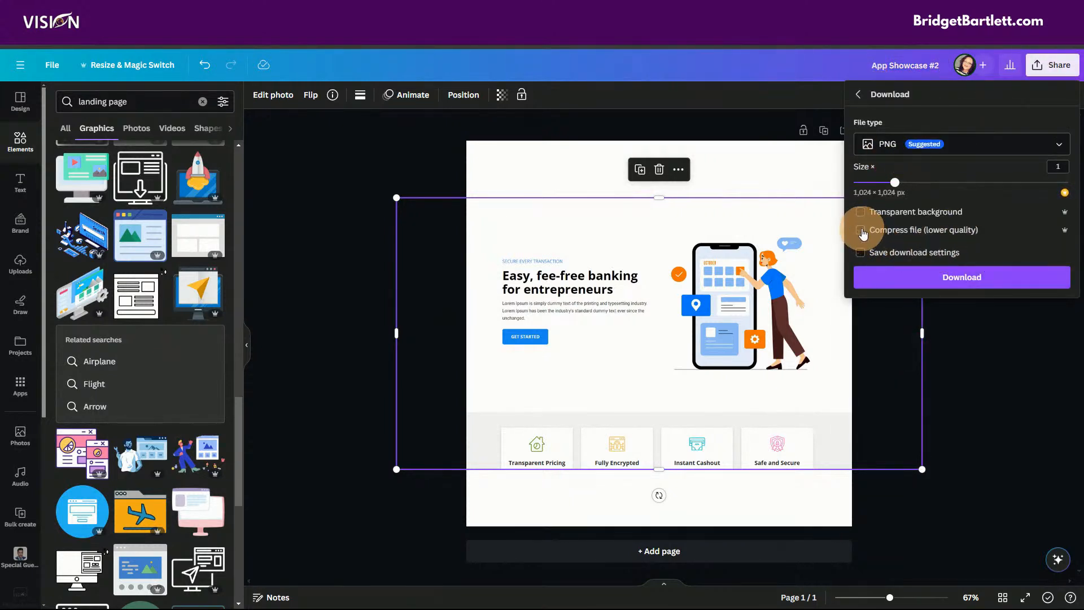
left_click(967, 277)
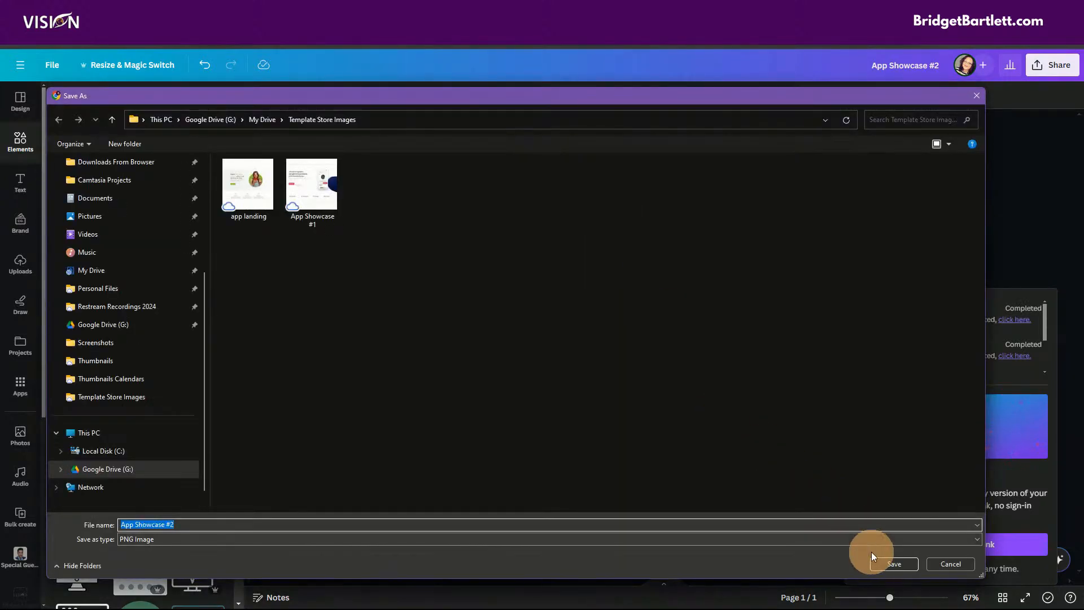
left_click(884, 563)
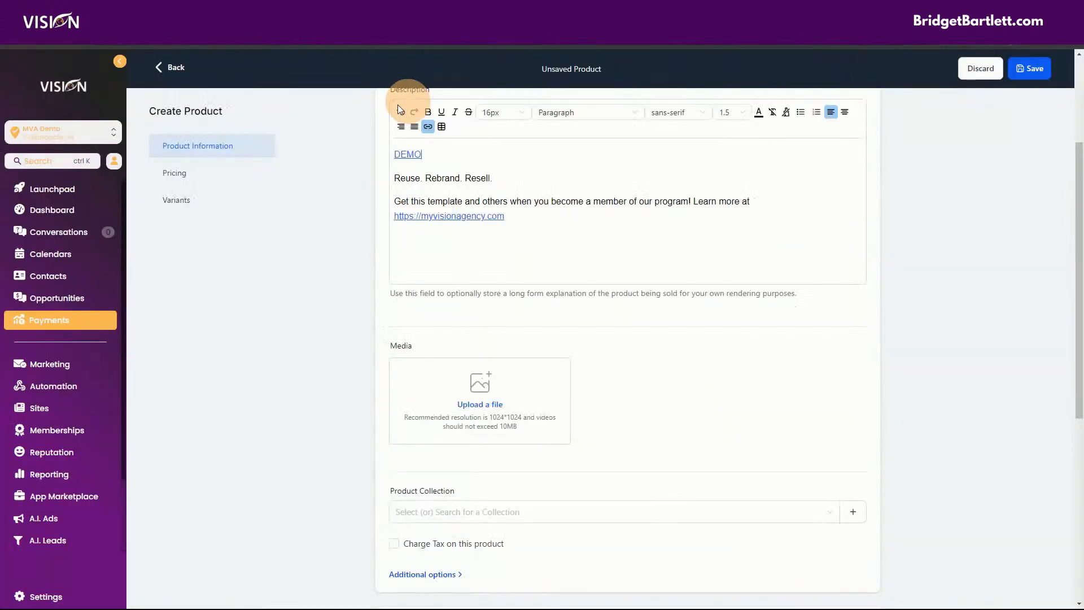
Step: Upload App Showcase #2.png to the Template Images media folder and use it as the product's image
left_click(487, 408)
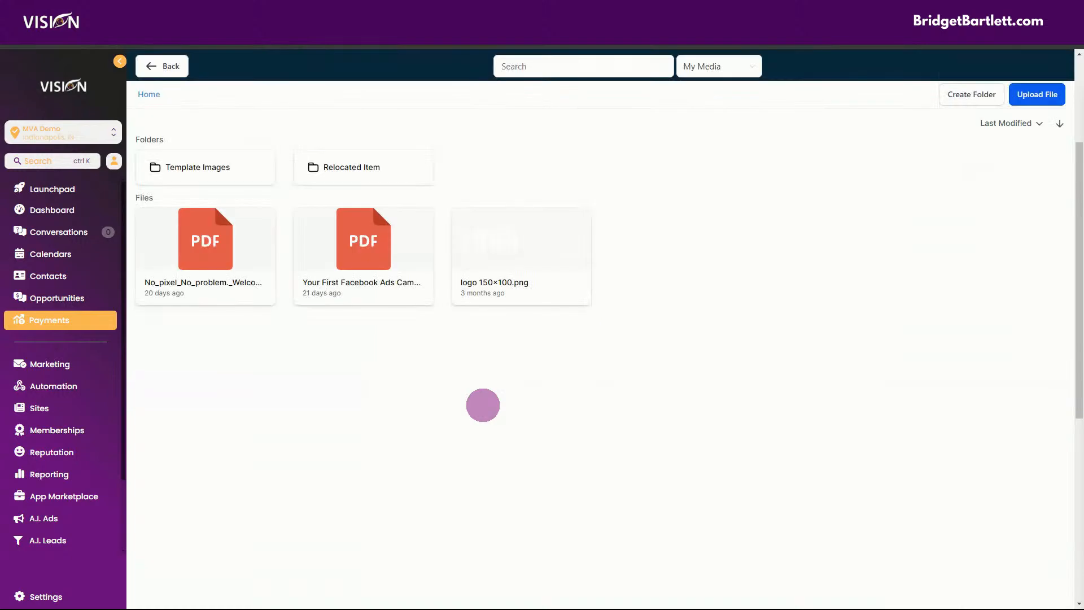
left_click(213, 172)
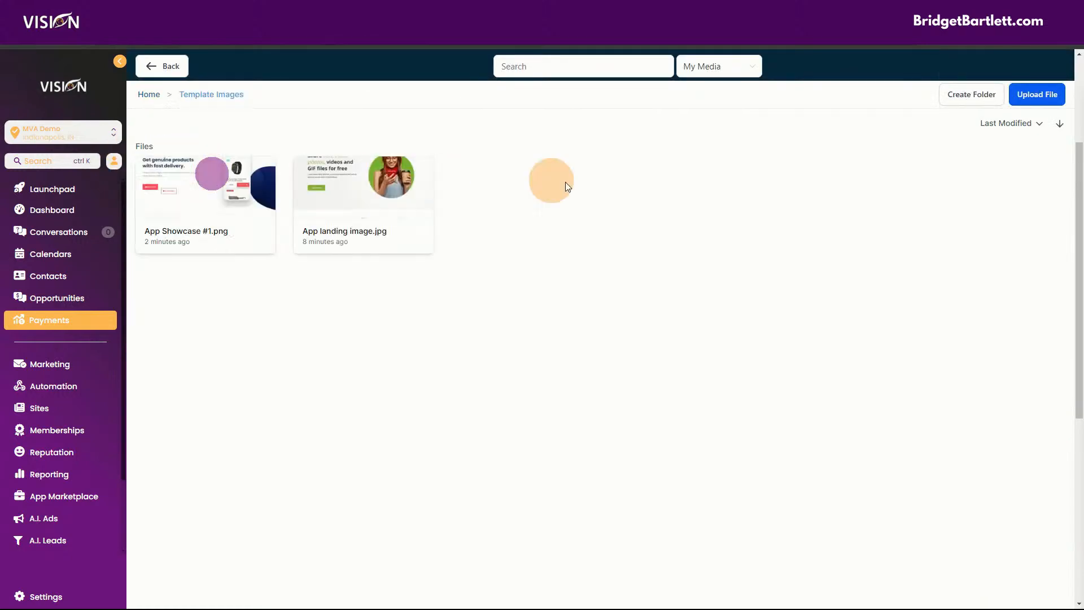
left_click(974, 52)
left_click_drag(909, 86, 347, 222)
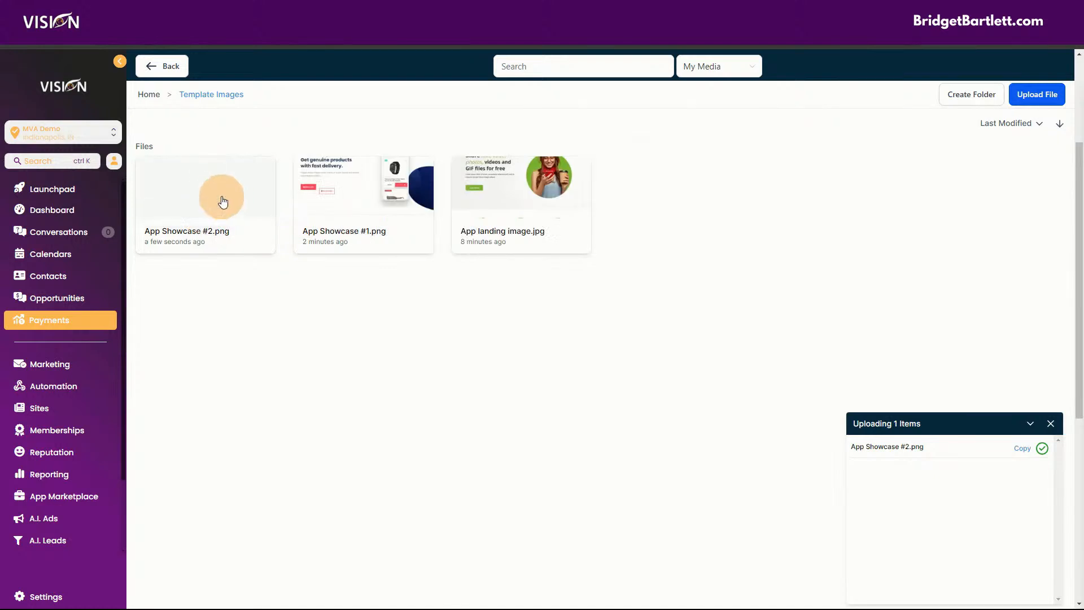
left_click(213, 193)
Step: Assign the App Showcase #2 product to the Landing Pages collection
scroll(621, 435, "down", 3)
left_click(414, 294)
left_click(474, 331)
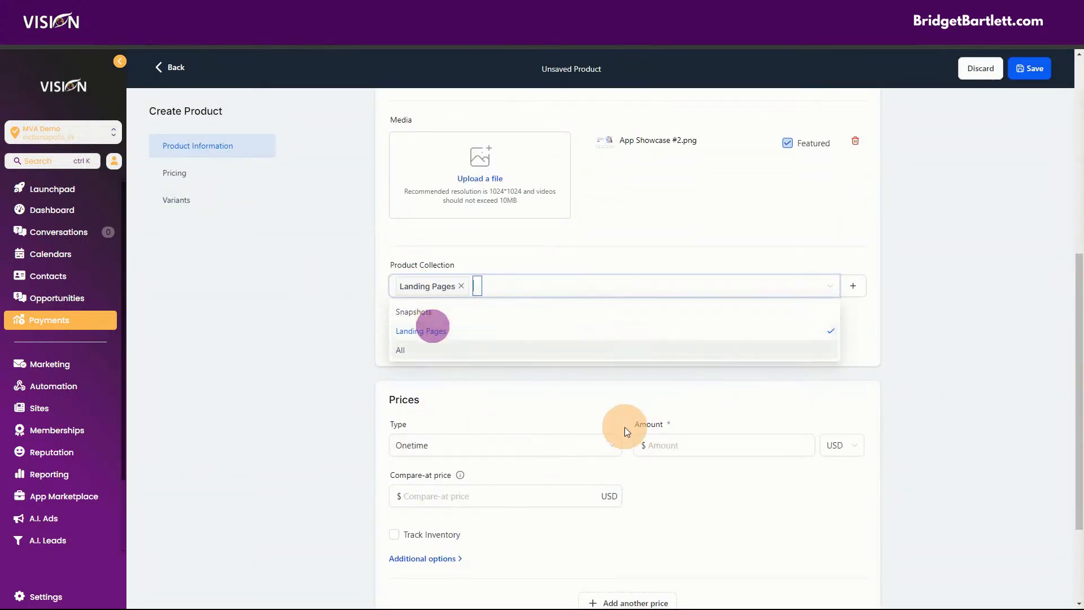
left_click(557, 408)
Step: Set the one-time price to $27.00 and the compare-at price to $297, save the product and return to the product list
scroll(621, 435, "down", 2)
left_click(723, 333)
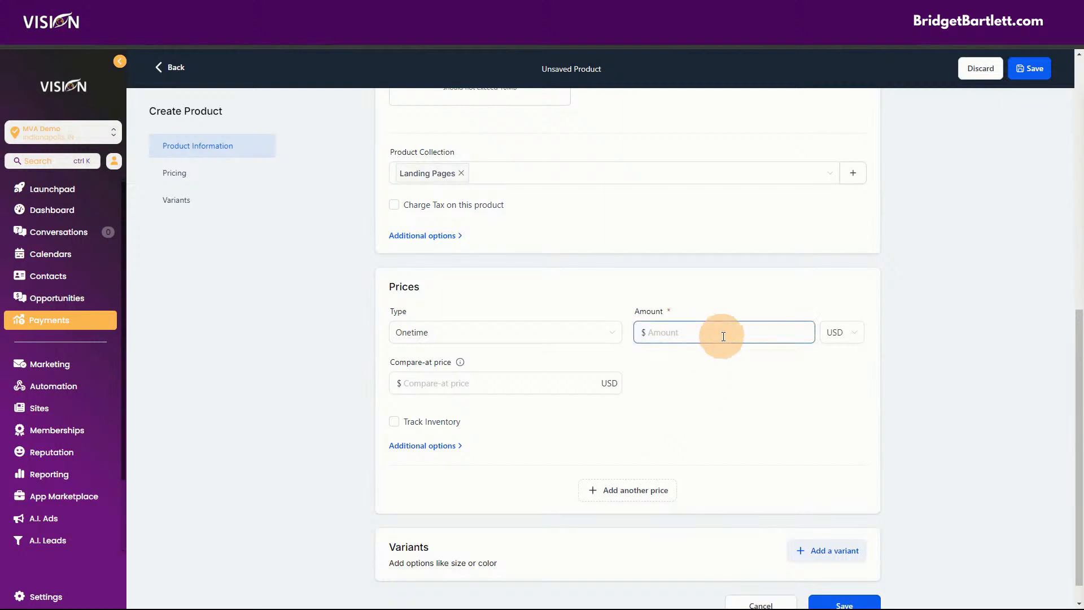
type("27")
left_click(534, 384)
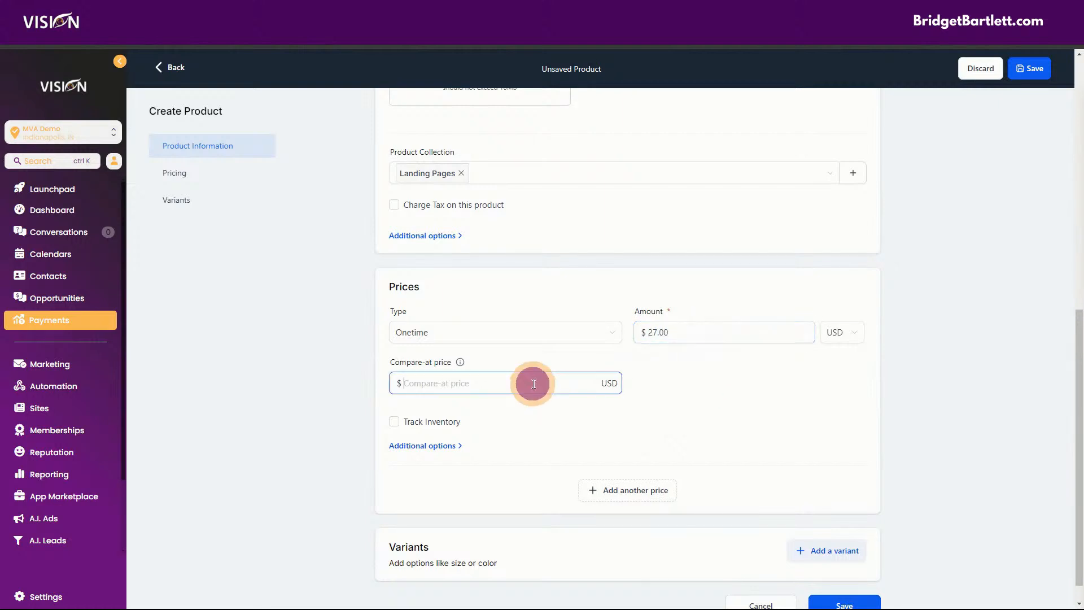
type("297")
scroll(683, 441, "down", 1)
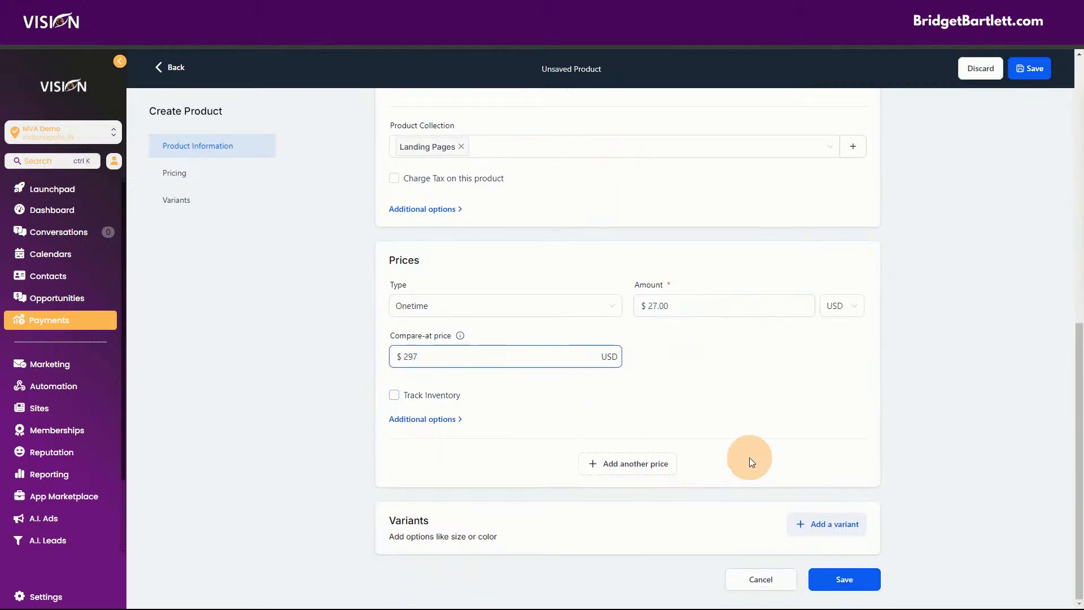
left_click(1034, 68)
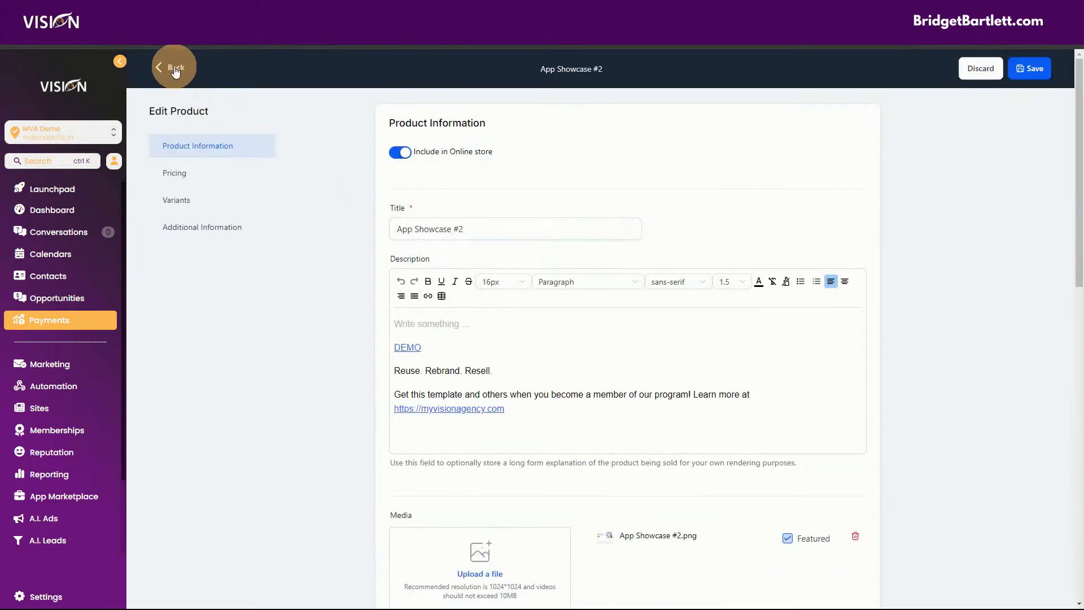
left_click(174, 68)
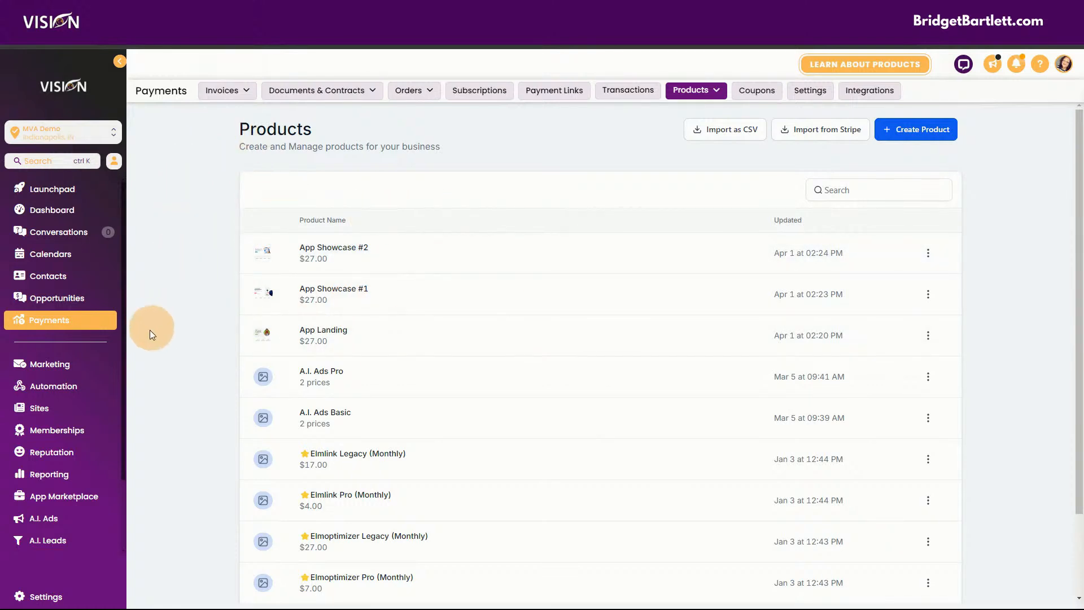
Step: Open the Home page of the Marketing Agency website in the page editor
left_click(64, 407)
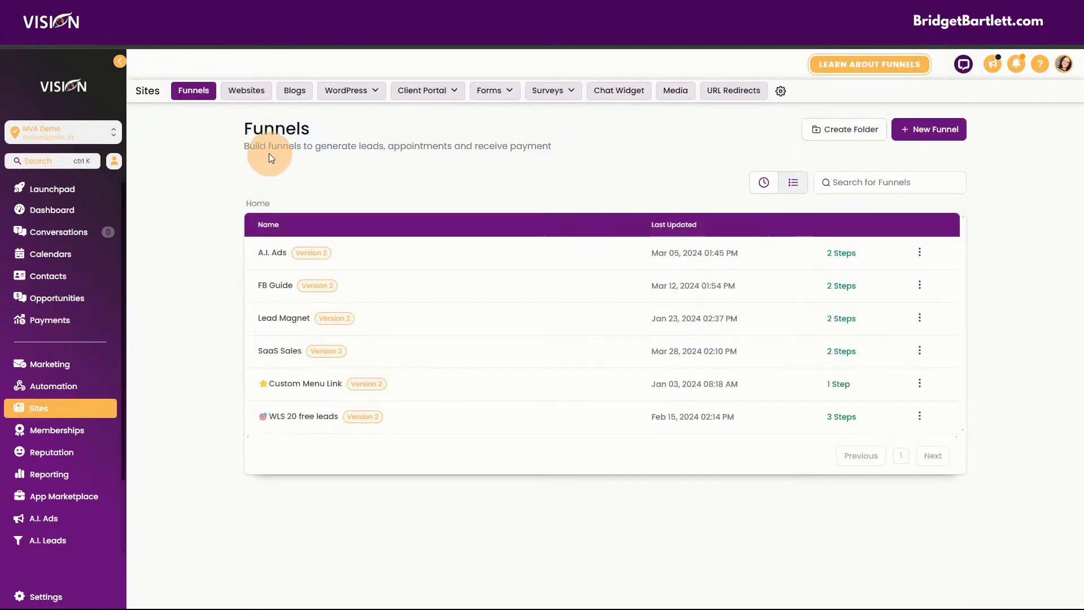
left_click(243, 86)
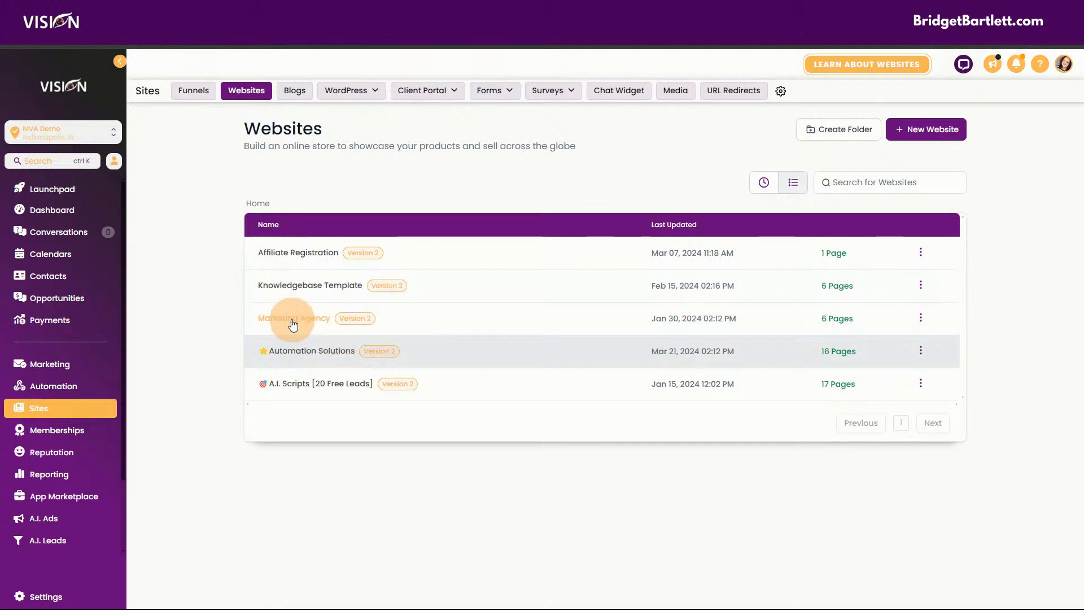
left_click(294, 318)
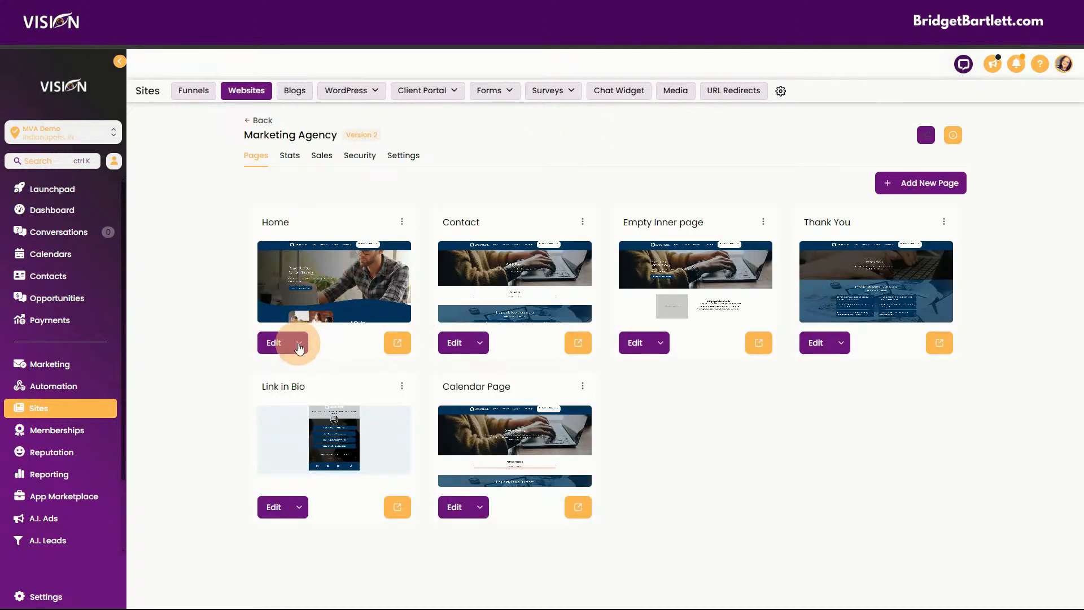
left_click(300, 343)
left_click(315, 314)
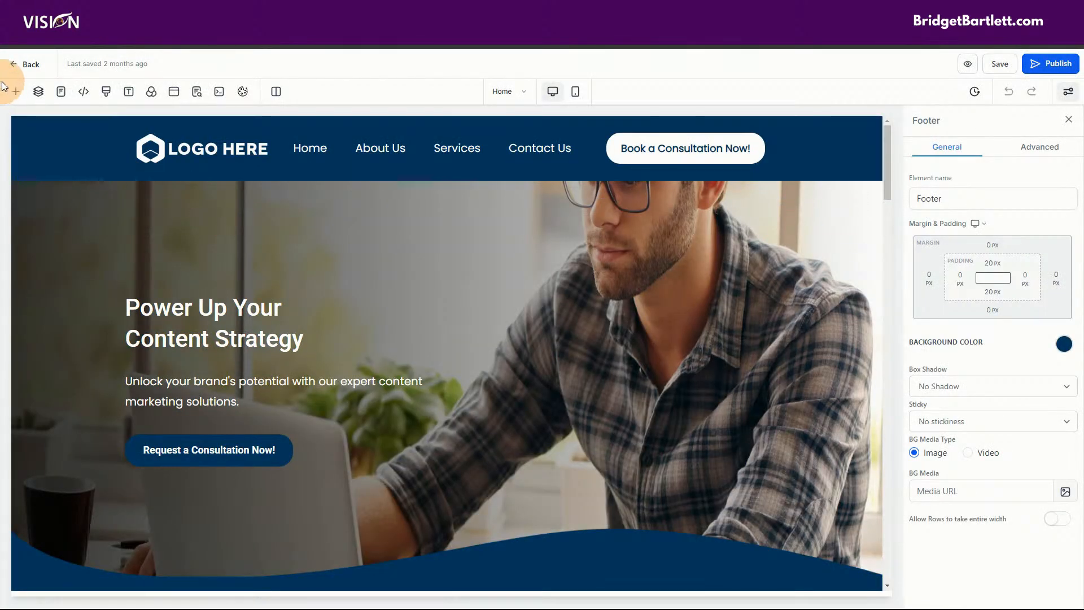
Step: Add an online store to the Marketing Agency website
left_click(16, 92)
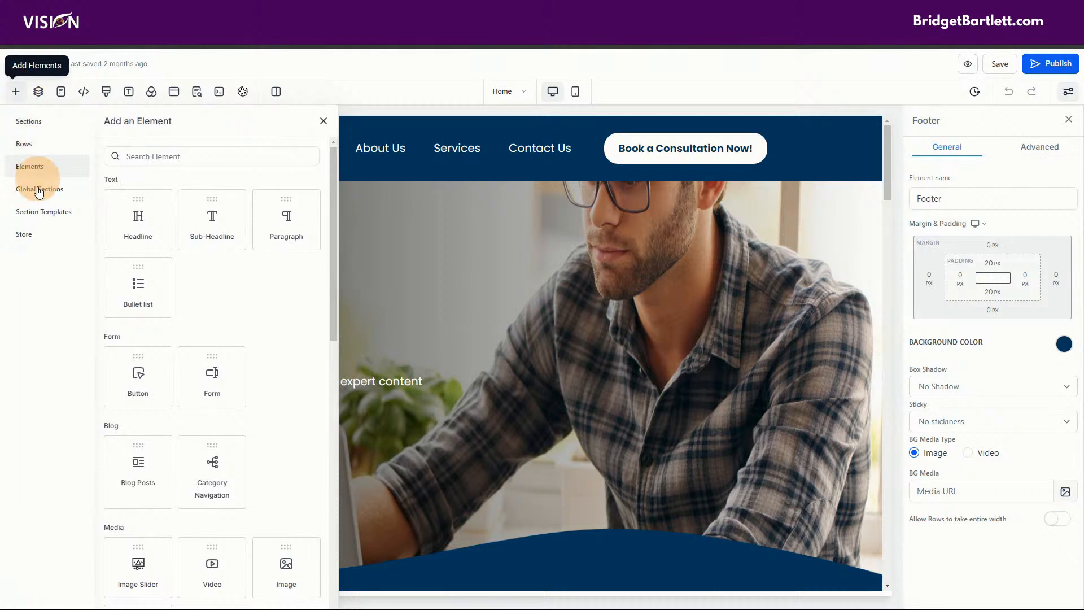
left_click(37, 236)
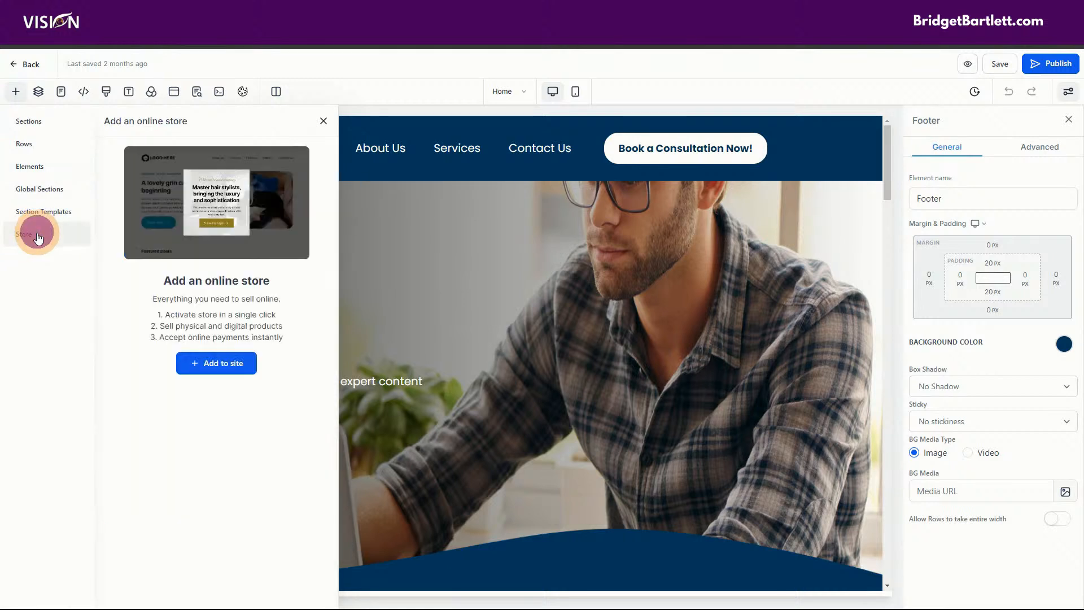
left_click(229, 364)
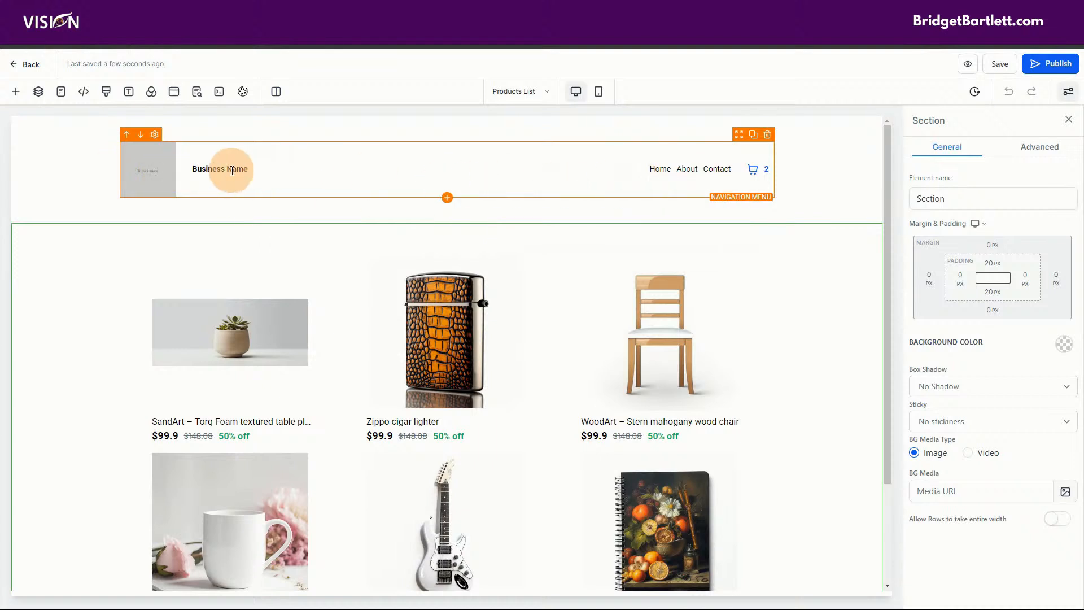
Step: Examine the settings of the navigation menu and the product list on the store's Products List page, including the product management option
left_click(754, 170)
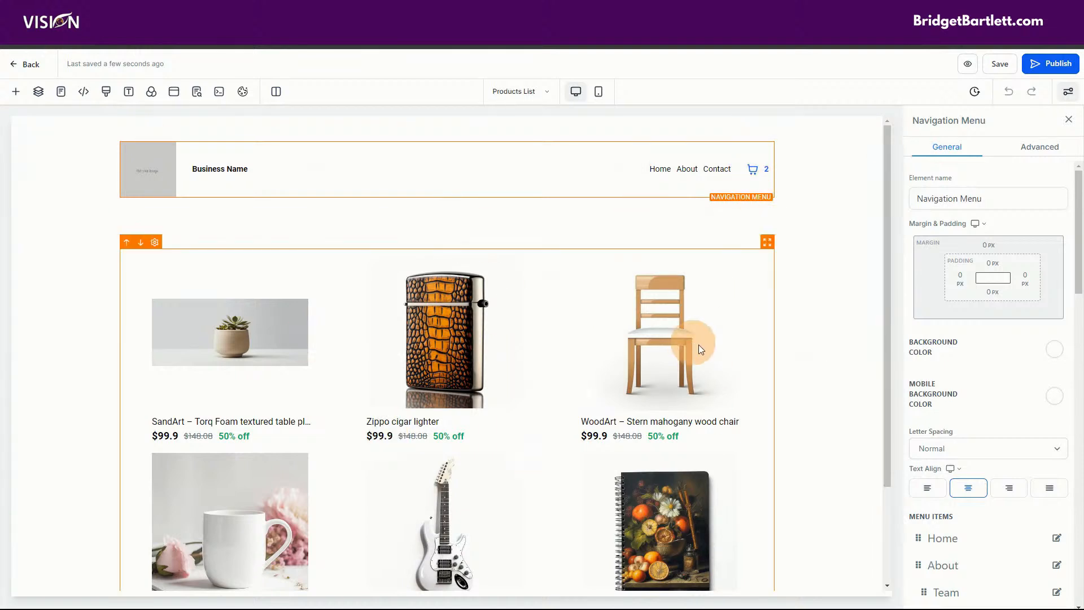
scroll(821, 356, "down", 2)
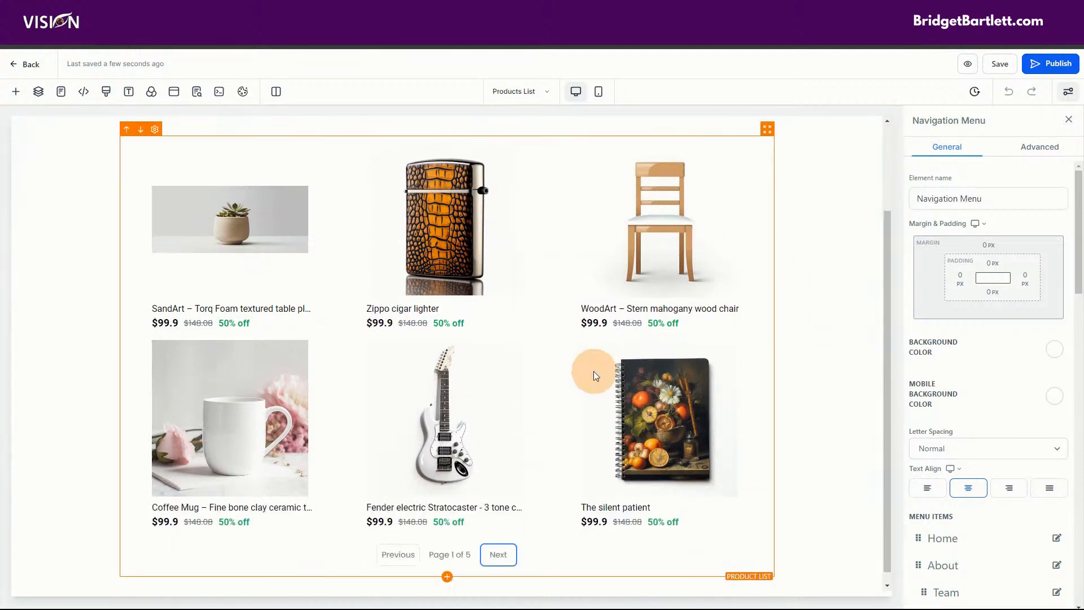
left_click(547, 326)
left_click(1016, 251)
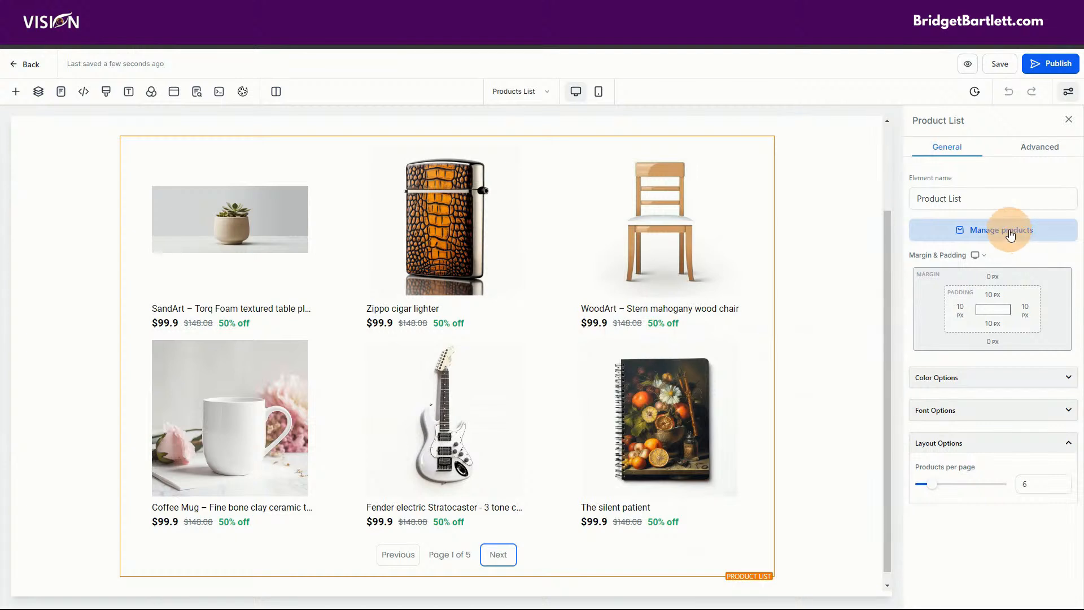
left_click(971, 236)
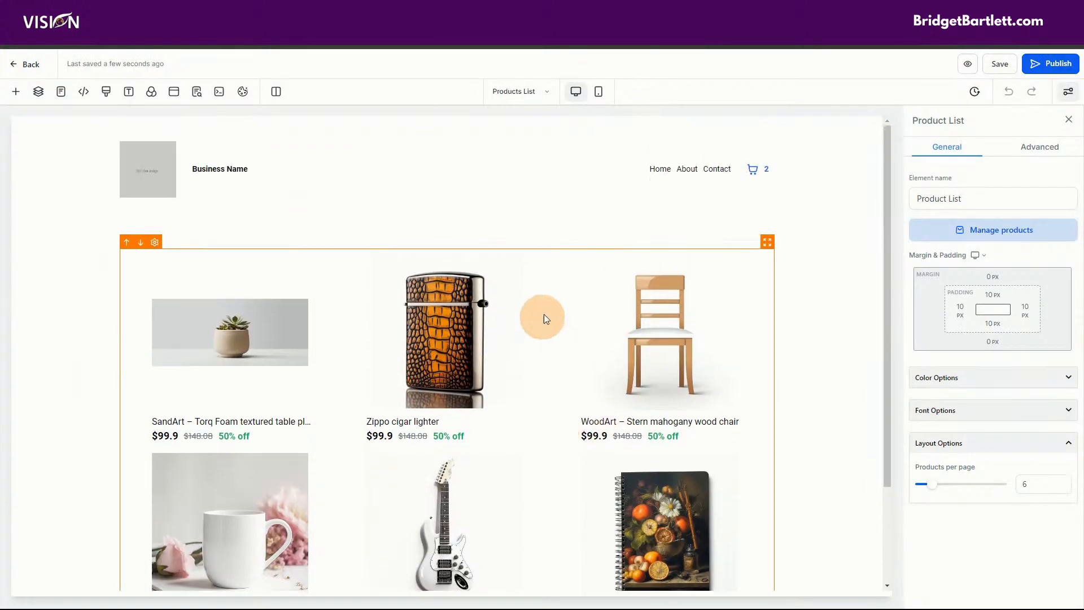
Step: Link the navigation menu's Home item to the All product collection and turn off opening in a new tab
left_click(673, 170)
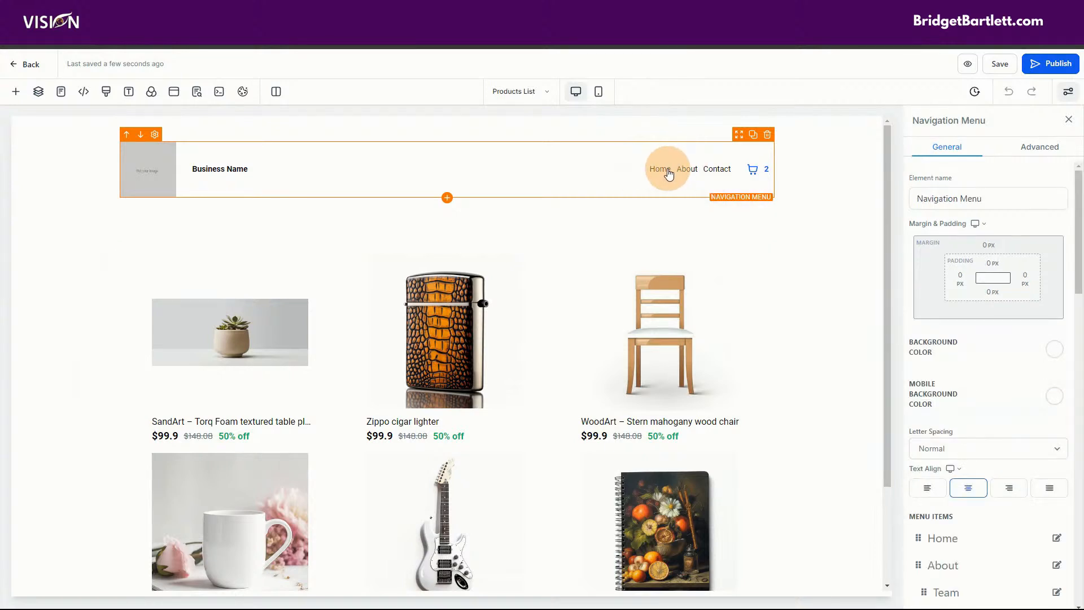
left_click(669, 175)
scroll(1007, 409, "down", 5)
scroll(1007, 409, "down", 2)
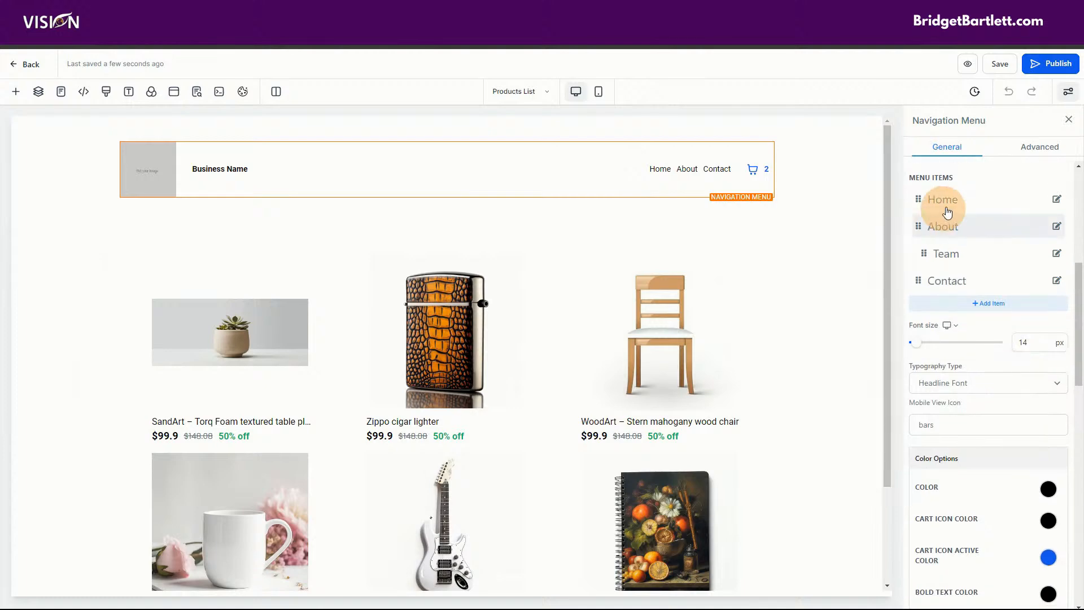
left_click(1054, 202)
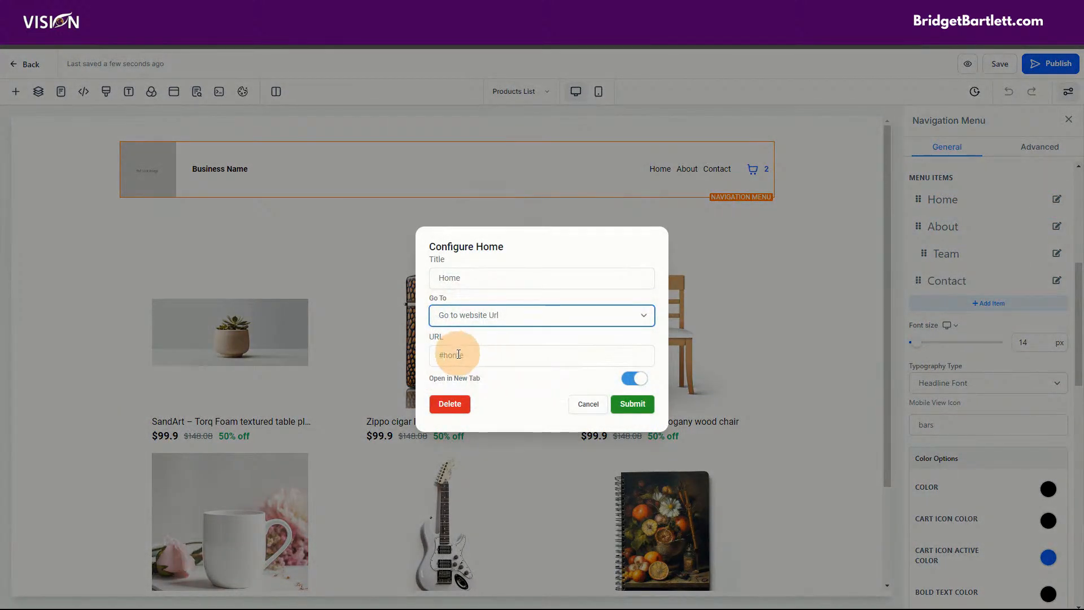
left_click(457, 316)
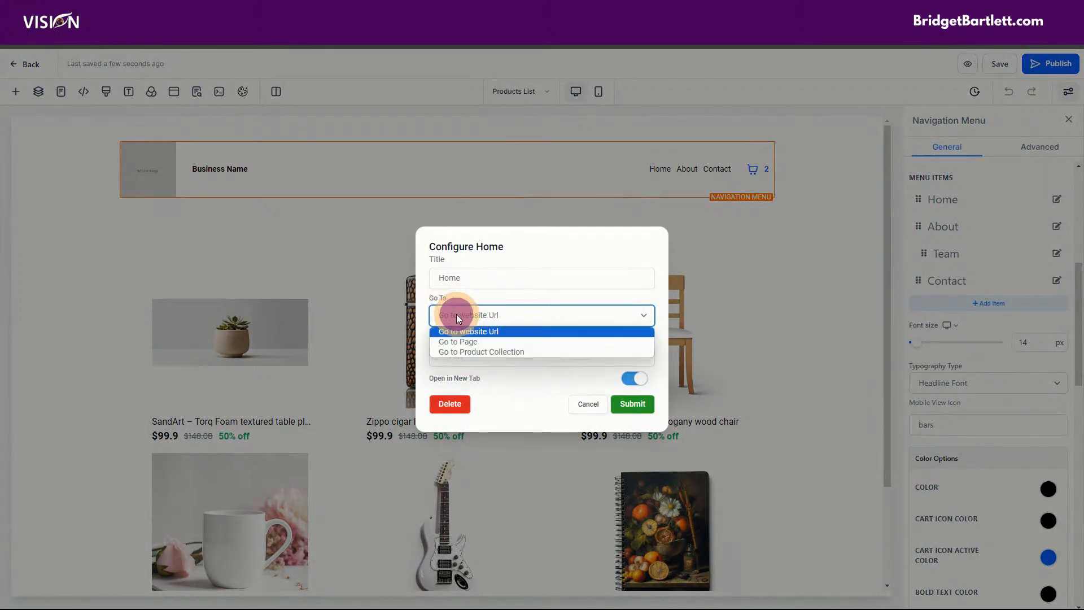
left_click(510, 352)
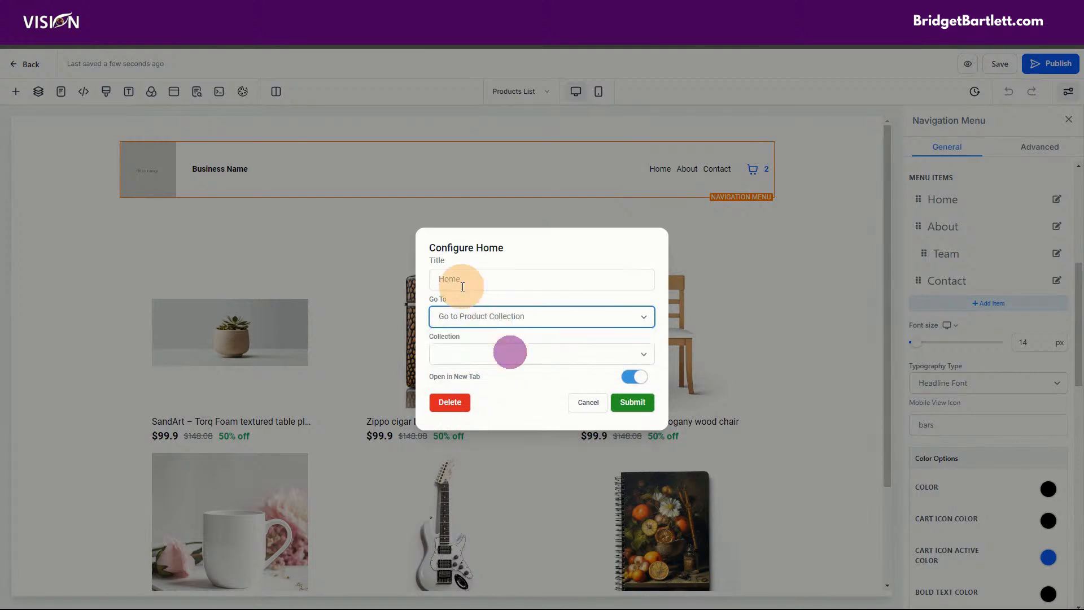
left_click(472, 278)
left_click(479, 357)
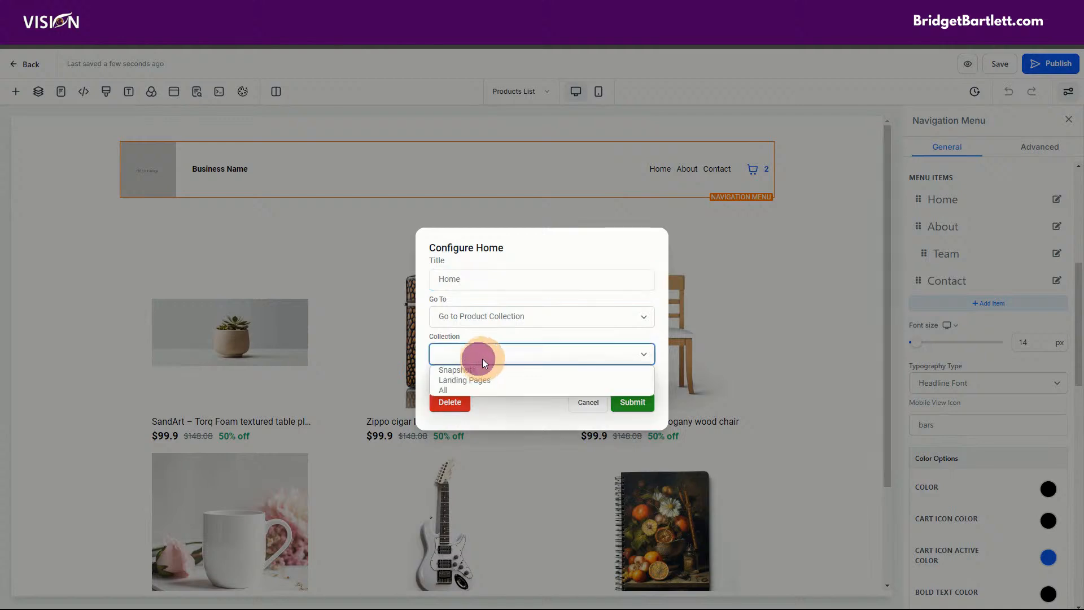
left_click(456, 391)
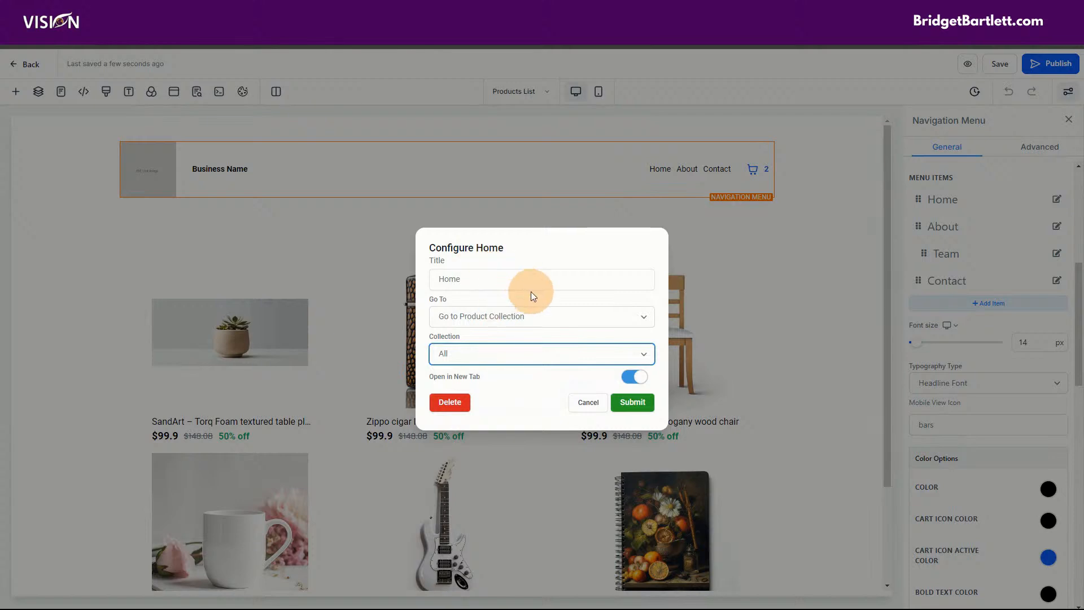
left_click(630, 374)
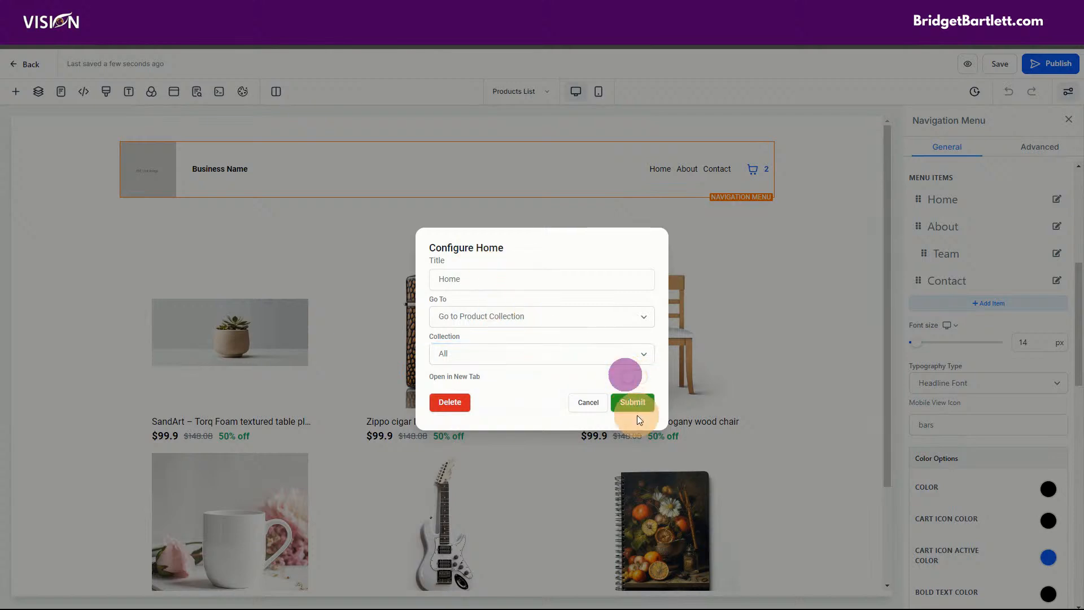
left_click(634, 402)
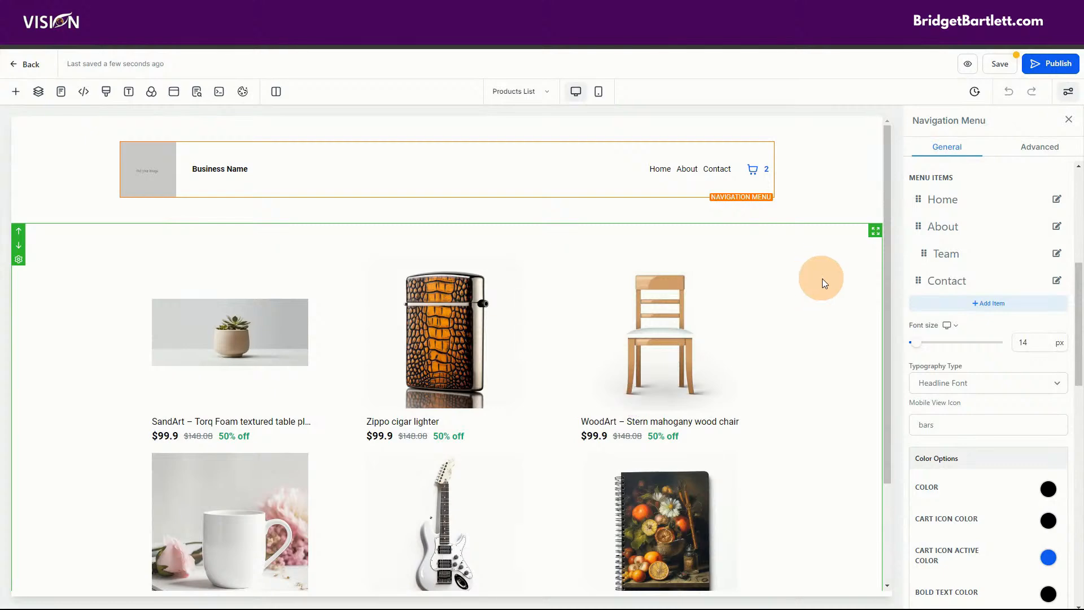
Step: Rename the About menu item as Landing Pages, link it to the Landing Pages product collection and turn off opening in a new tab
left_click(1051, 228)
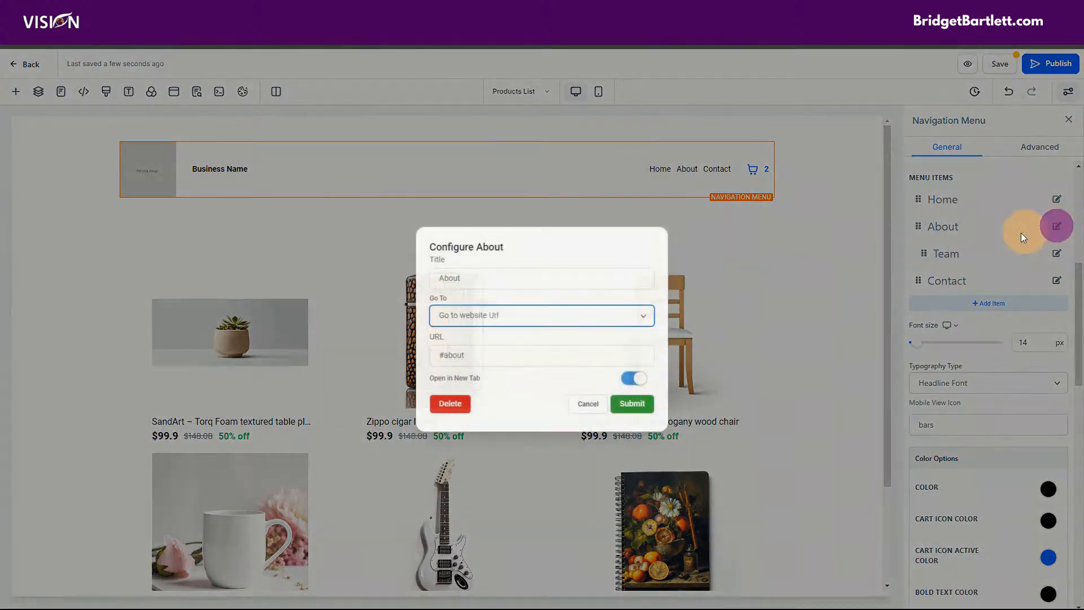
left_click(469, 312)
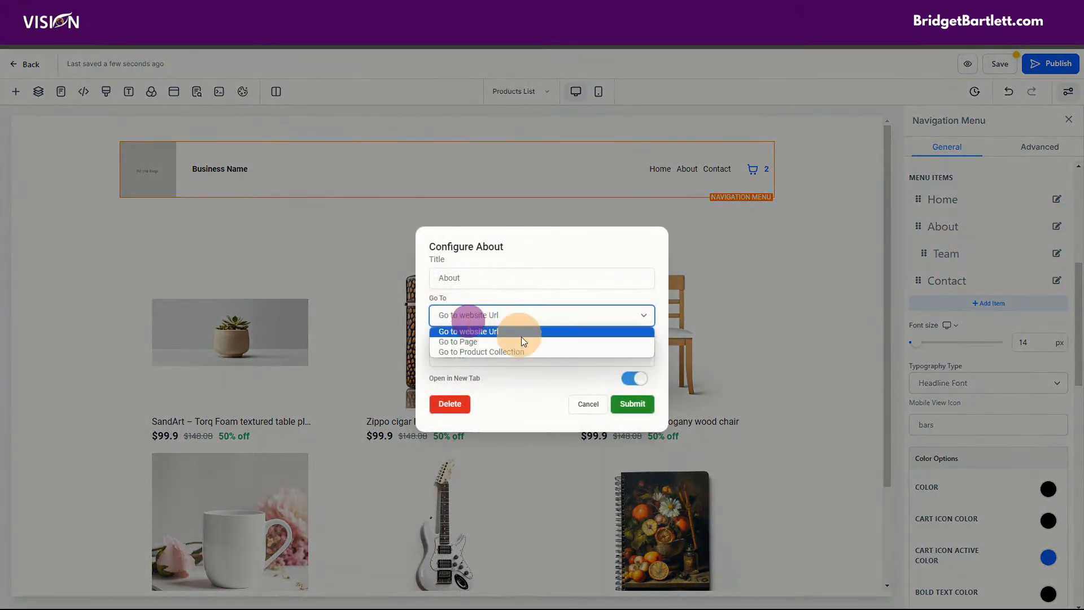
left_click(470, 350)
left_click(482, 354)
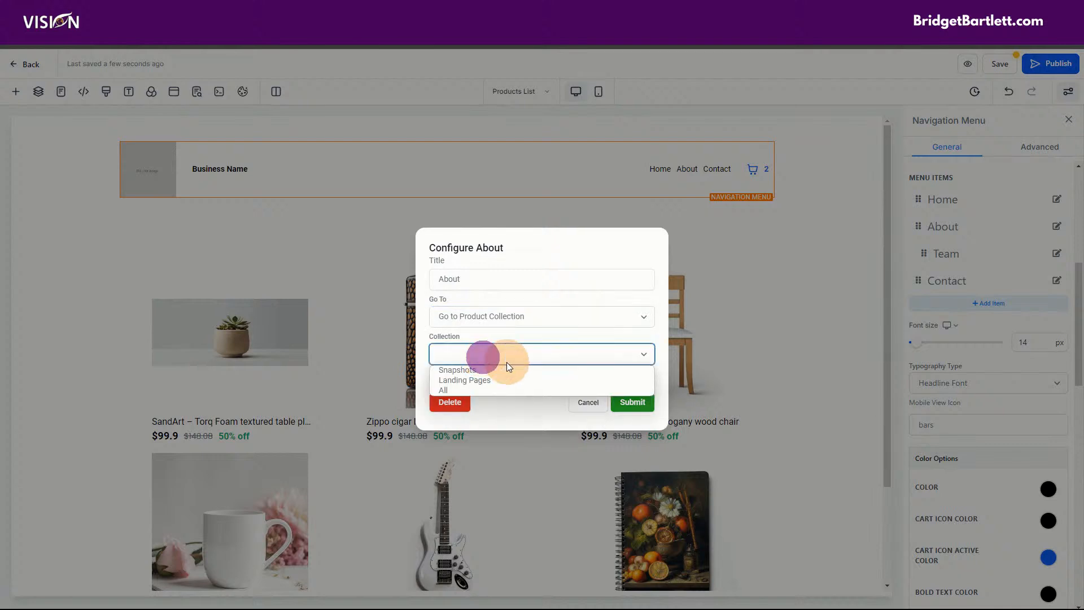
left_click(462, 381)
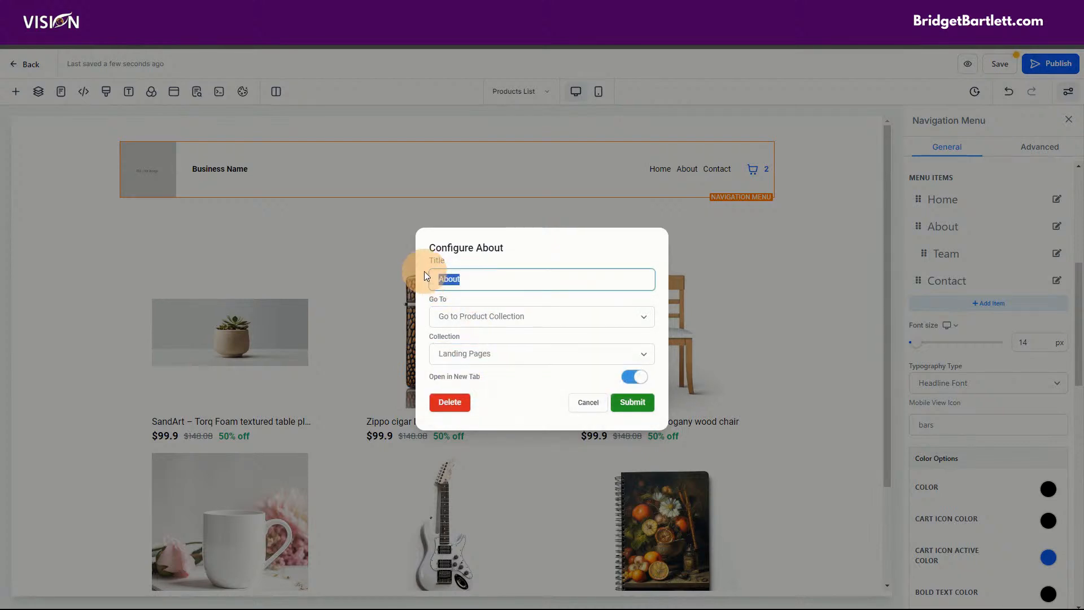
type("Landing Pages")
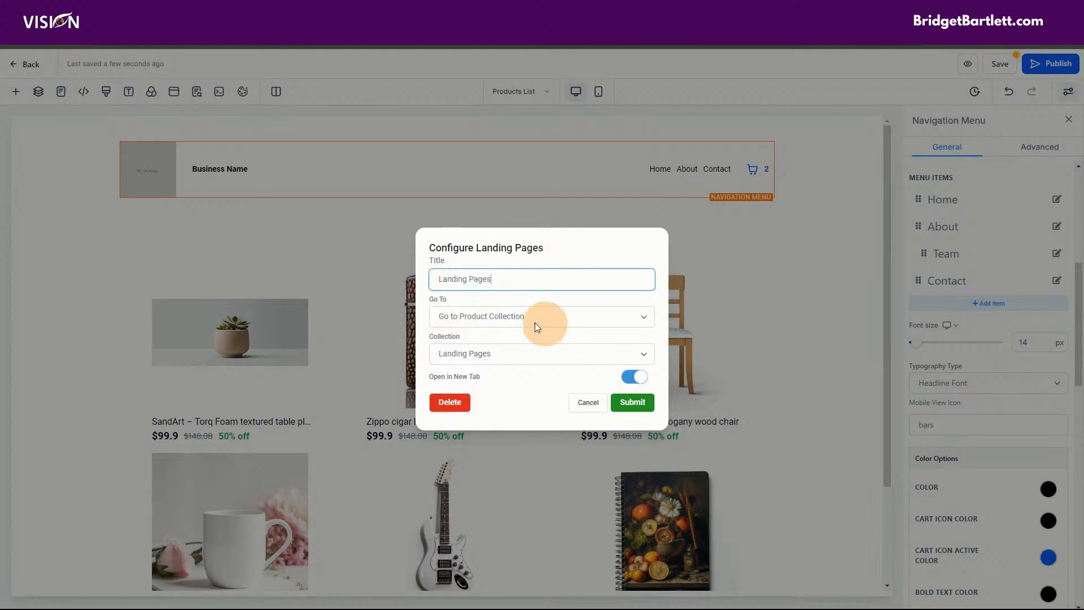
left_click(623, 382)
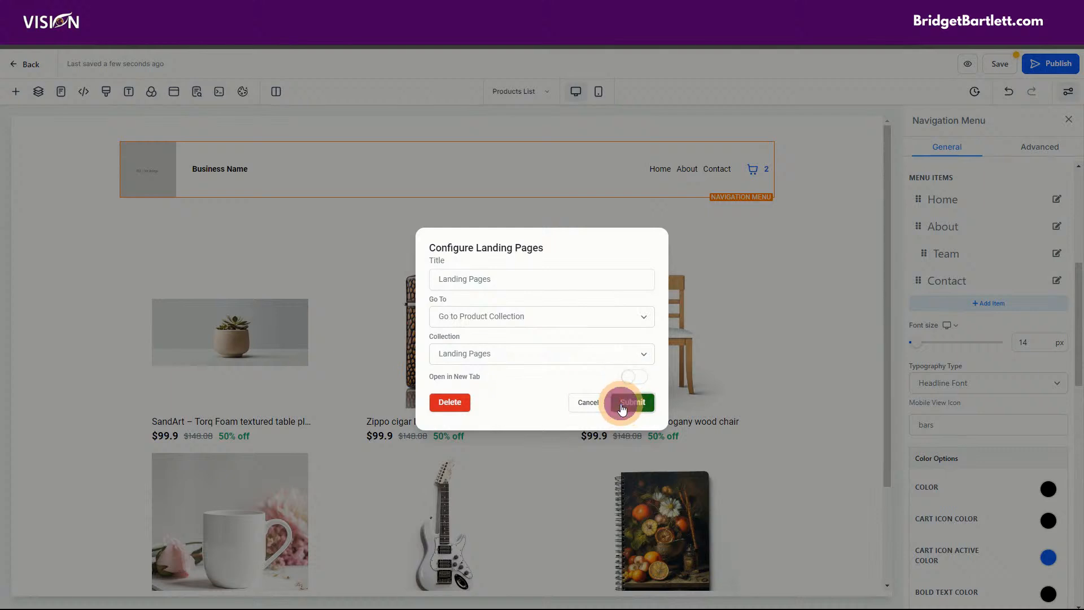
left_click(623, 407)
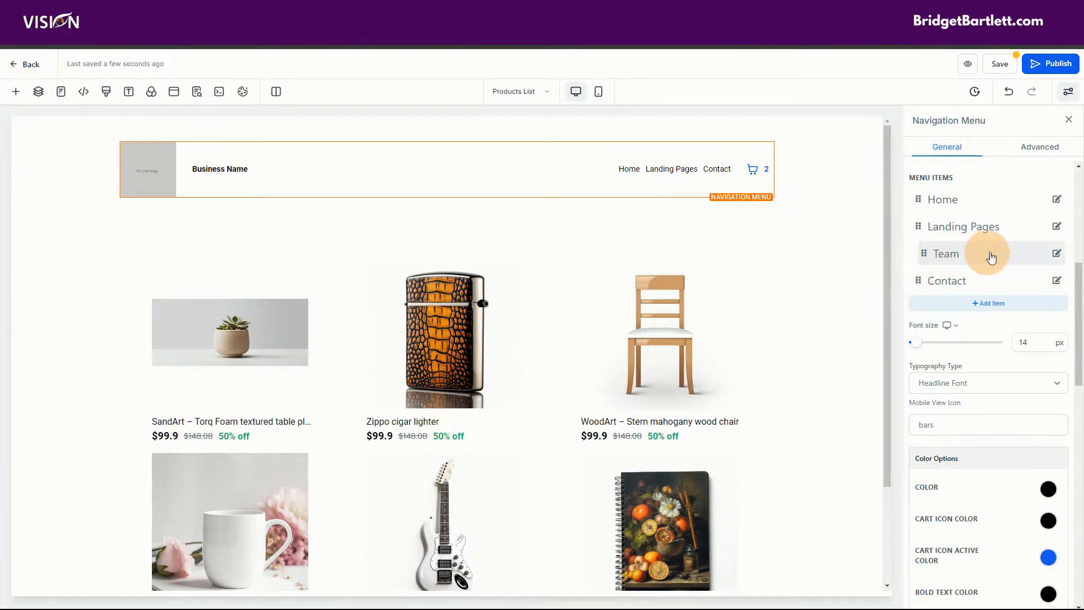
Step: Move the Team sub-item to the top level of the navigation menu and delete it
left_click_drag(936, 239, 936, 255)
mouse_move(665, 171)
left_click_drag(925, 256, 915, 255)
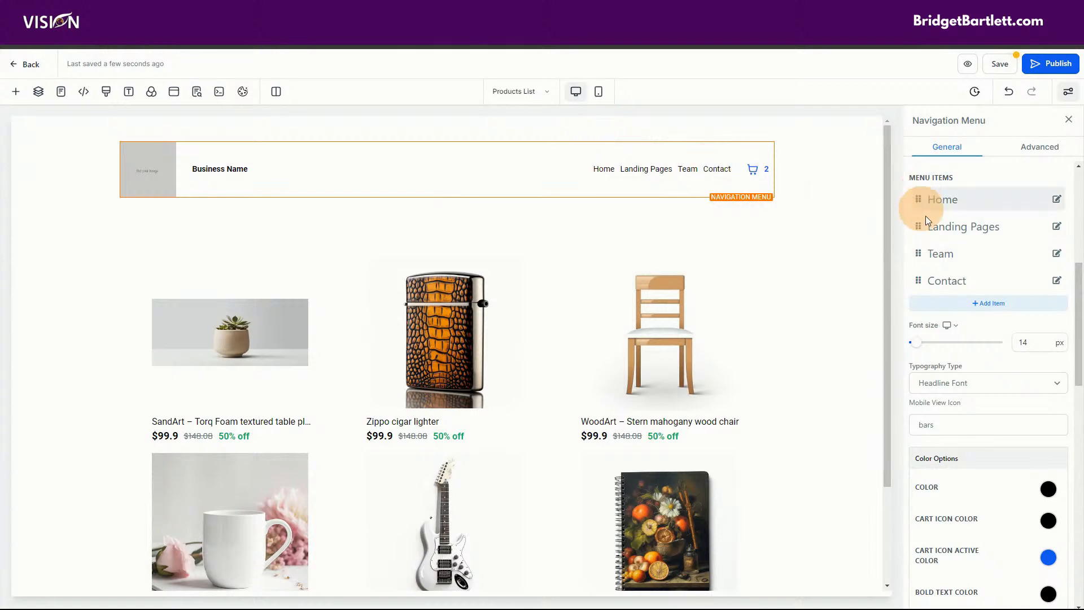
left_click(1057, 256)
left_click(446, 404)
left_click(592, 107)
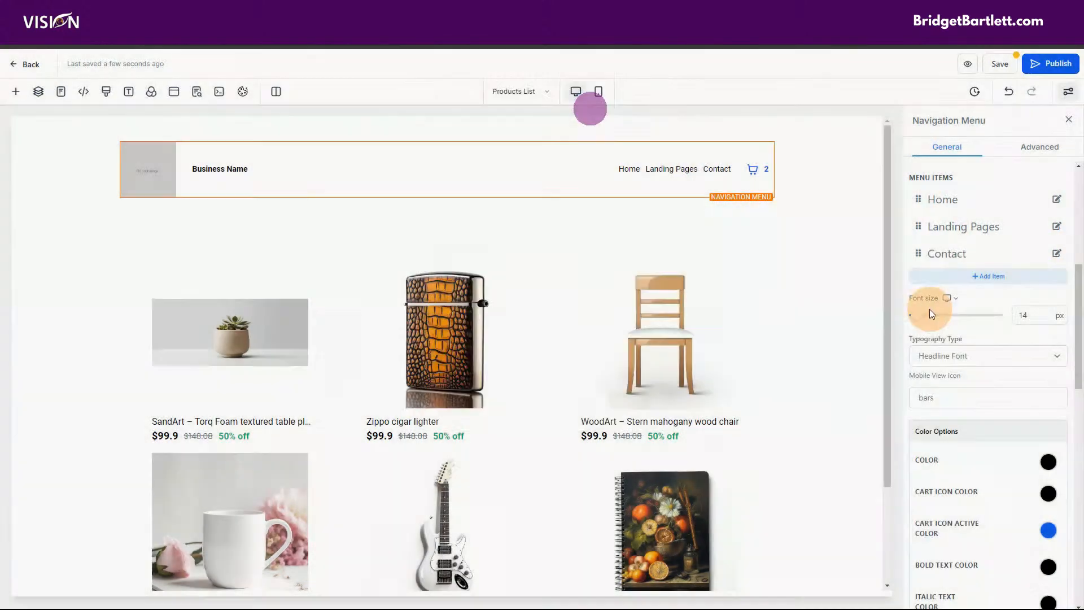
Step: Rename the Contact menu item as Snapshots, link it to the Snapshots product collection and turn off opening in a new tab
left_click(1057, 253)
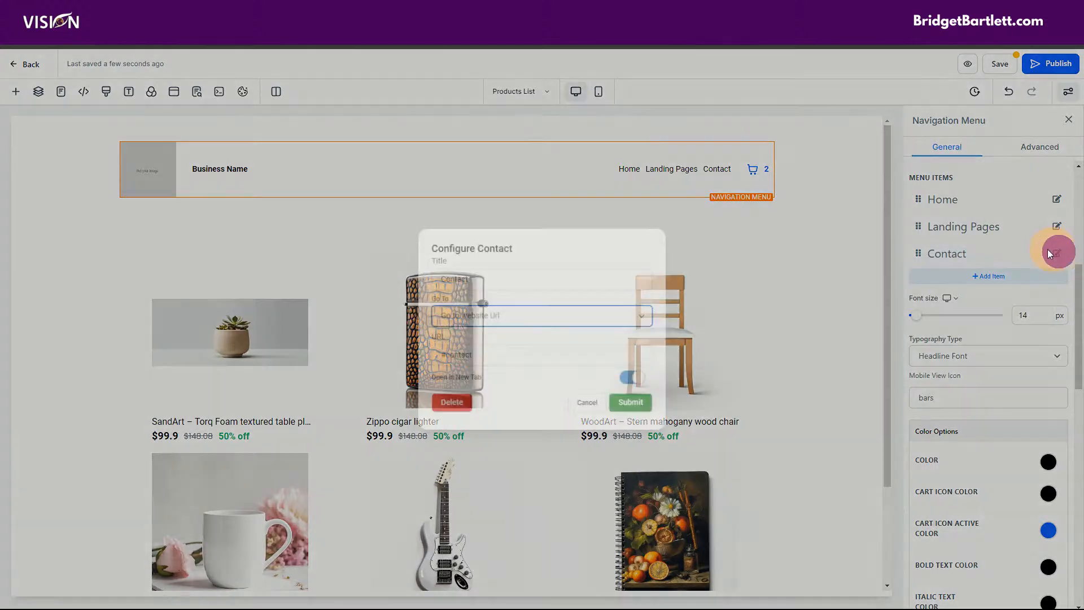
left_click(473, 315)
left_click(483, 351)
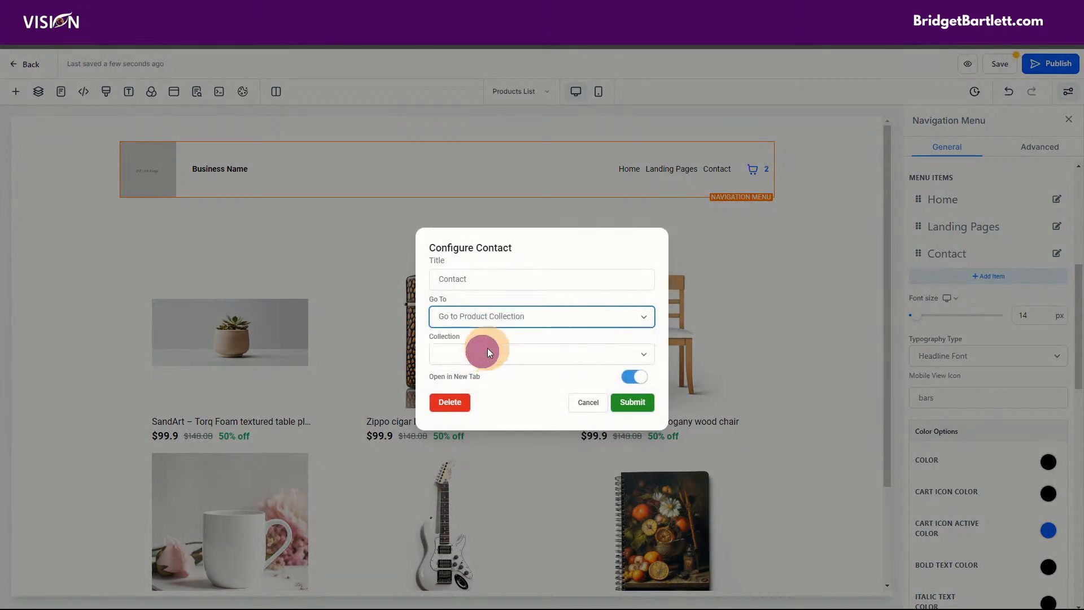
left_click(480, 354)
left_click(489, 371)
left_click(496, 278)
left_click_drag(496, 278, 431, 275)
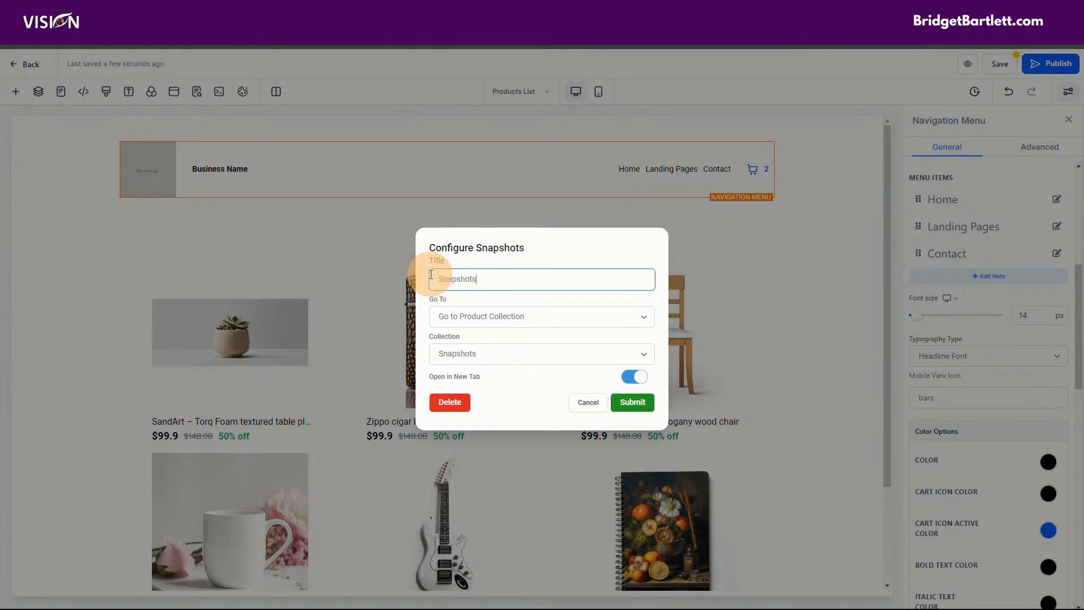
type("Snapshots")
left_click(633, 402)
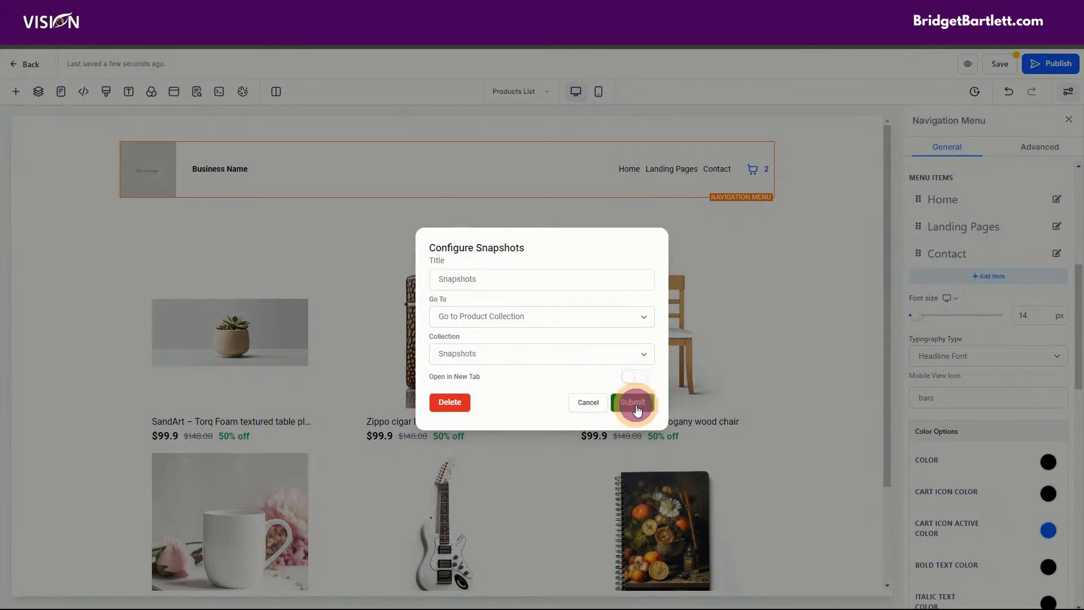
Step: Save the Products List page and preview the store, viewing the App Landing product page with its popup closed
left_click(1003, 64)
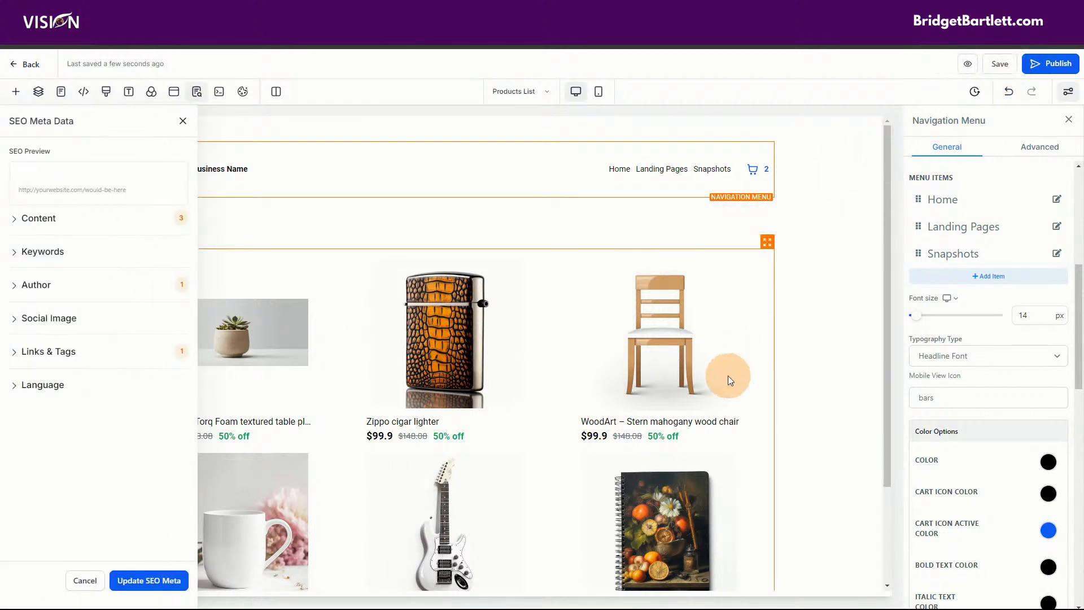
left_click(183, 121)
left_click(966, 65)
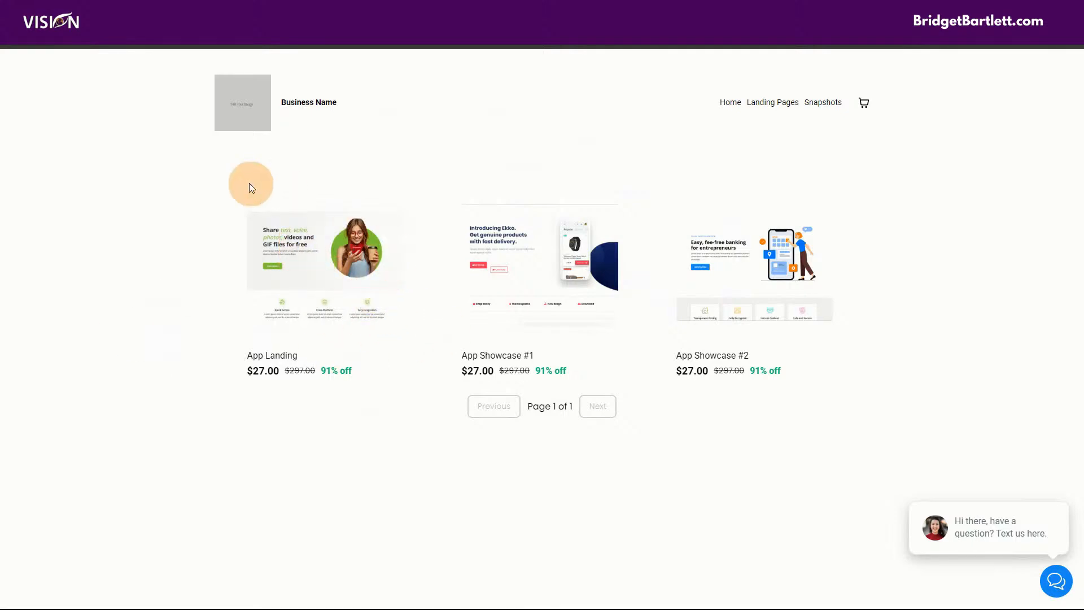
left_click(347, 261)
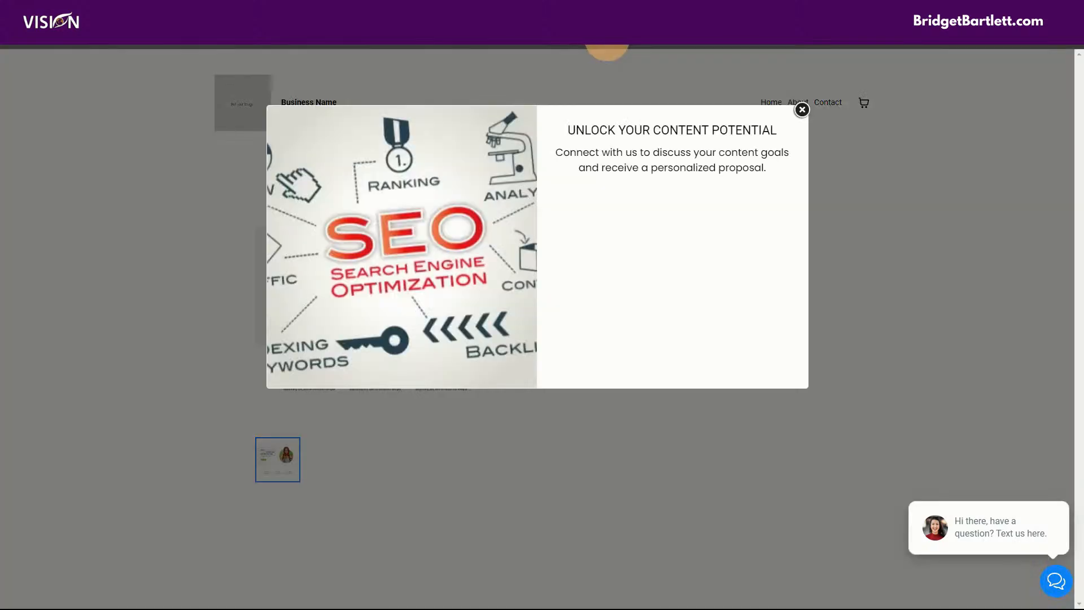
left_click(803, 110)
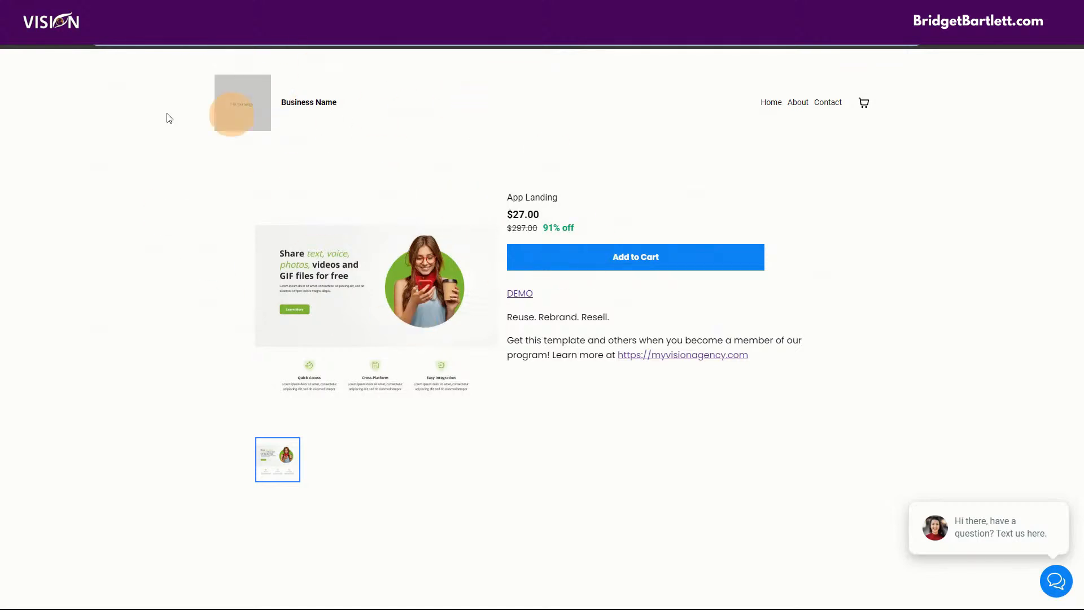
Step: Look over the Shop Our Resources section and the membership offers on the existing Vision website
left_click(10, 42)
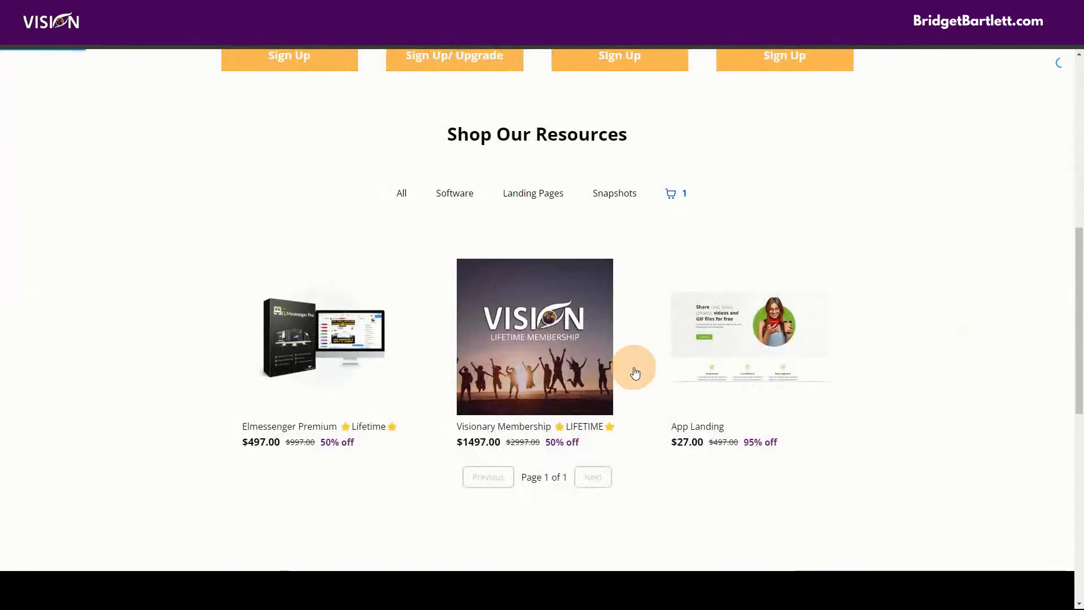
scroll(270, 56, "up", 3)
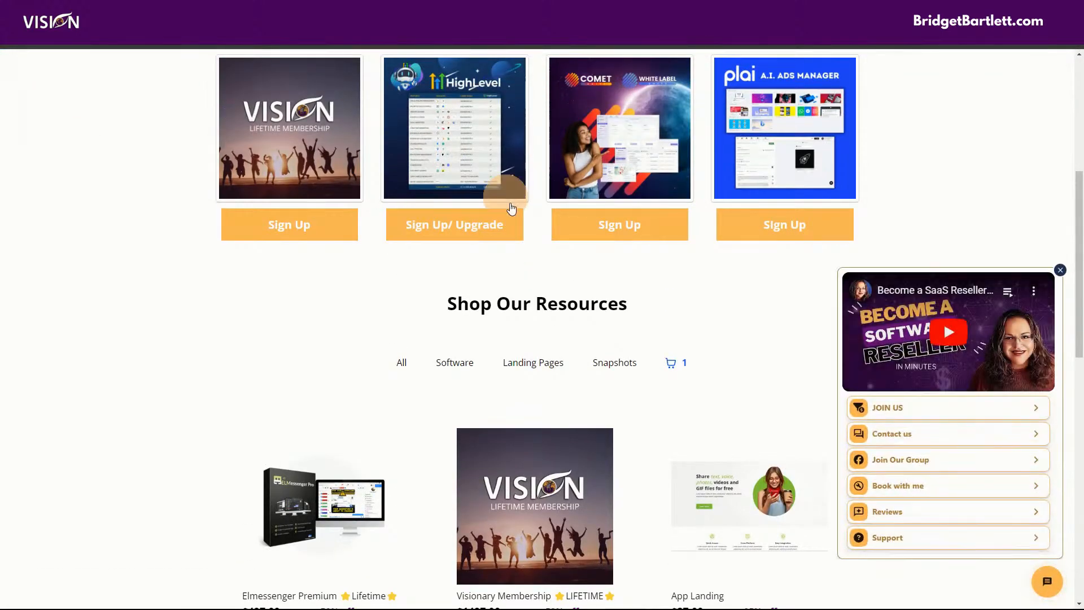
scroll(528, 181, "up", 6)
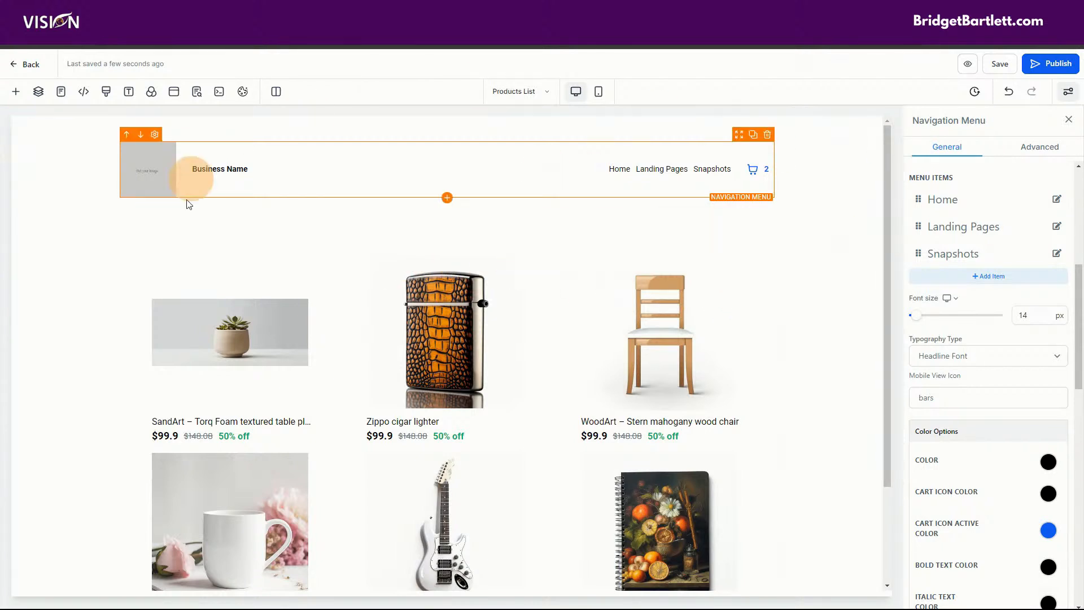
Step: Insert a new section with a two-column row between the navigation menu and the product list
scroll(816, 361, "down", 1)
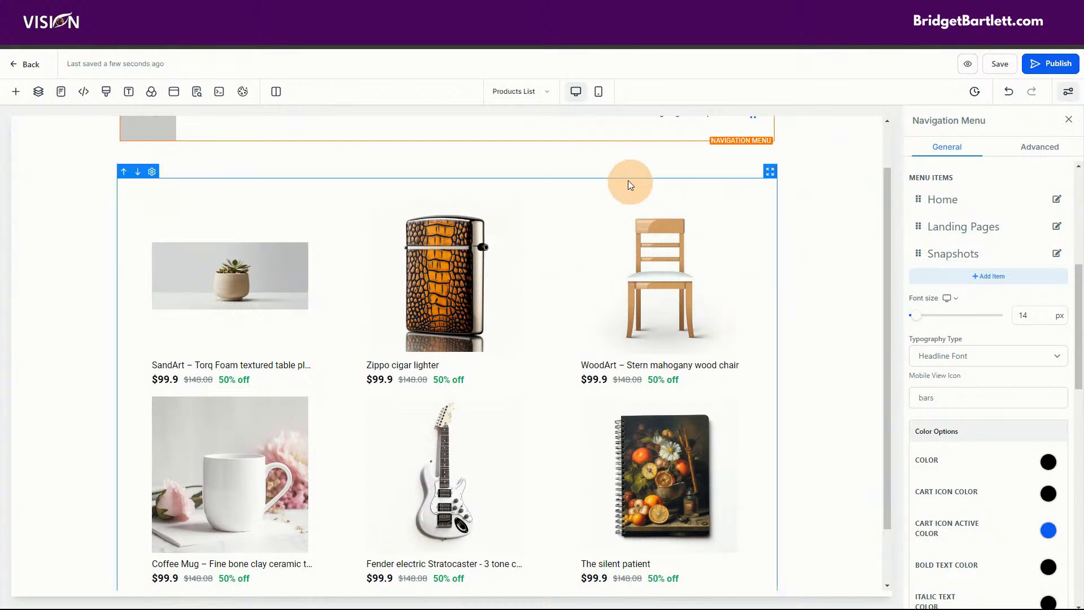
left_click(15, 92)
left_click(32, 121)
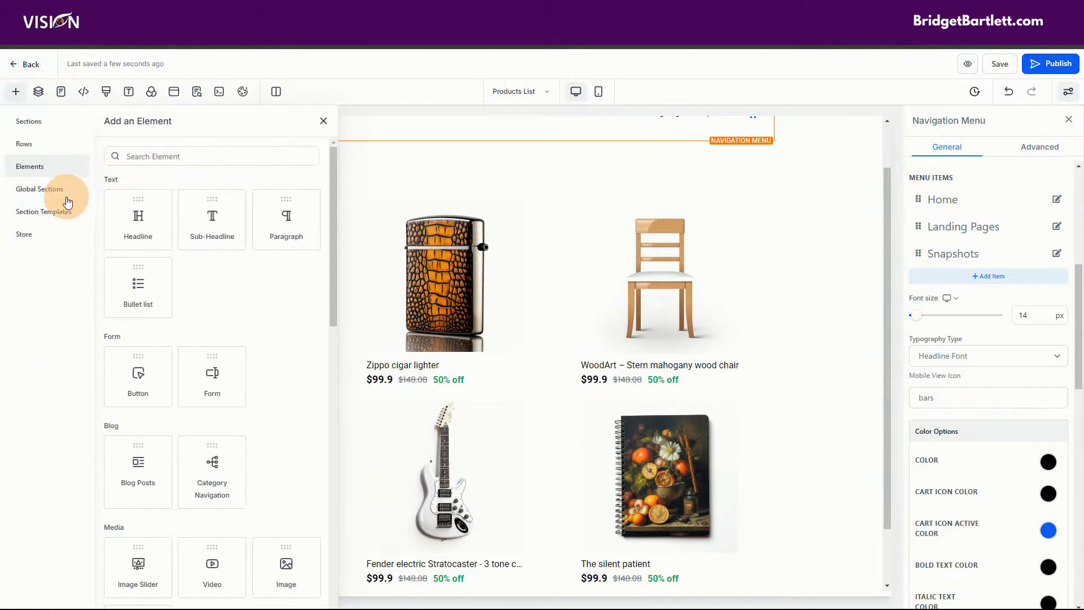
left_click_drag(156, 189, 662, 267)
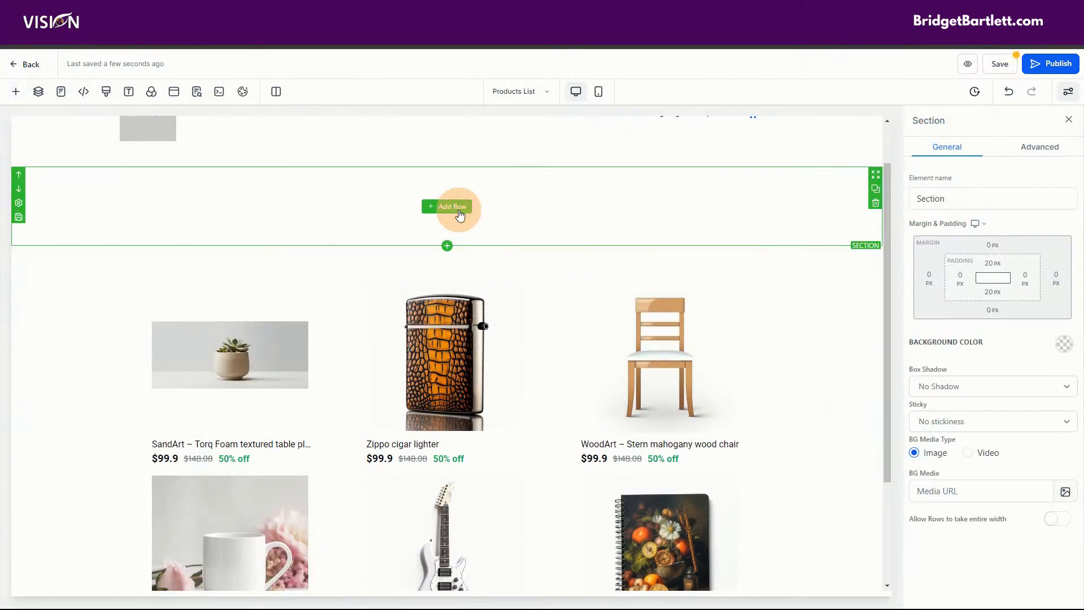
left_click(450, 206)
left_click_drag(286, 187, 496, 293)
Step: Add an image element to the new row's second column and fill it with the App Landing template picture from the media library
left_click(627, 224)
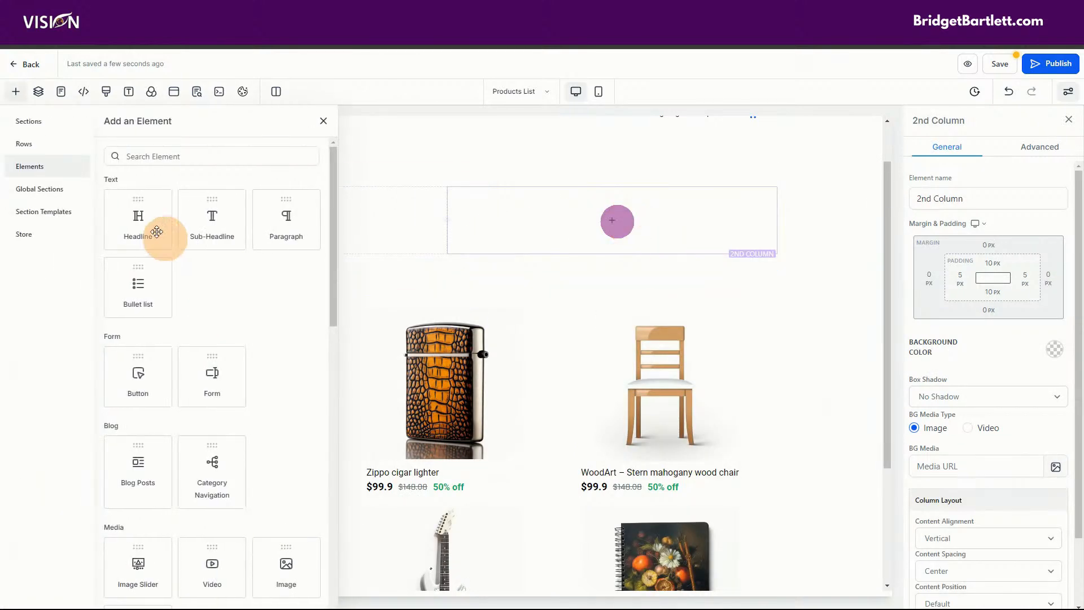
scroll(274, 395, "down", 4)
left_click_drag(280, 404, 619, 221)
left_click(613, 283)
left_click(1045, 510)
left_click(1011, 474)
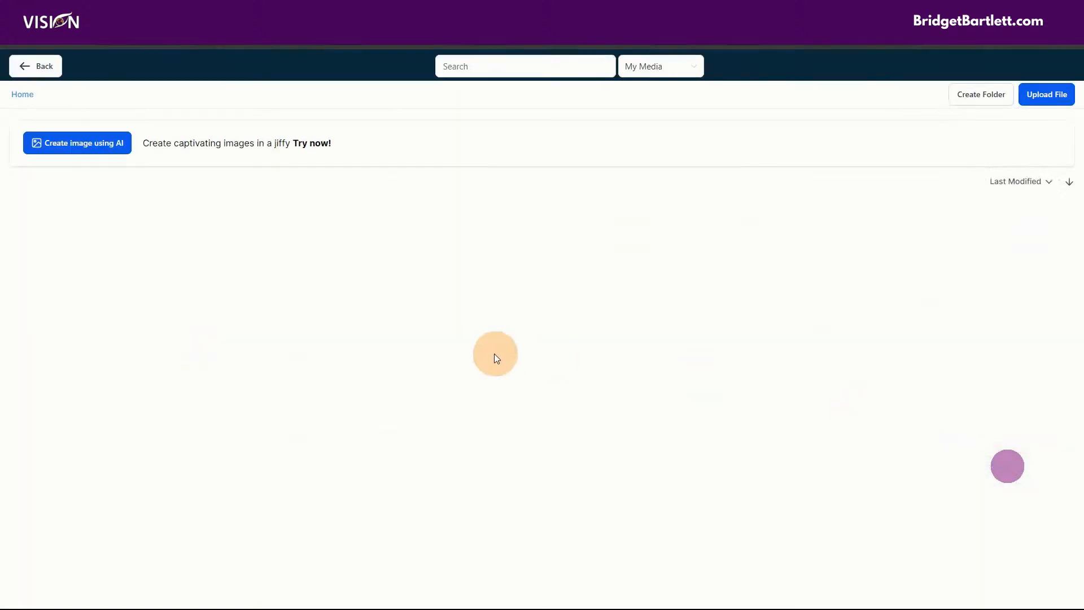
left_click(85, 228)
left_click(445, 239)
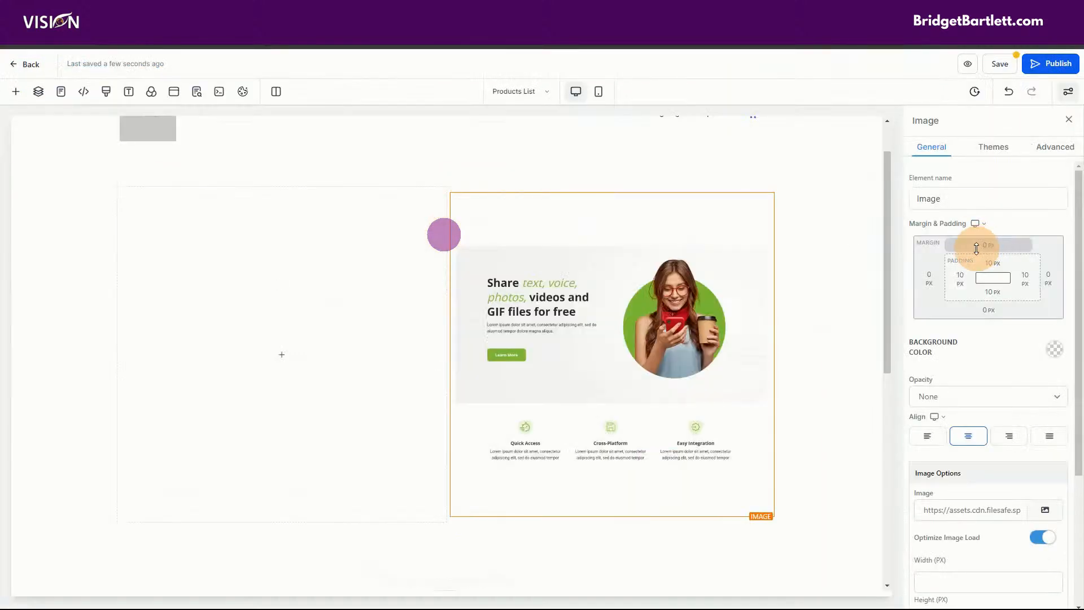
Step: Add a headline to the empty first column of the new row, reading "Welcome to the Template Shop"
left_click(280, 354)
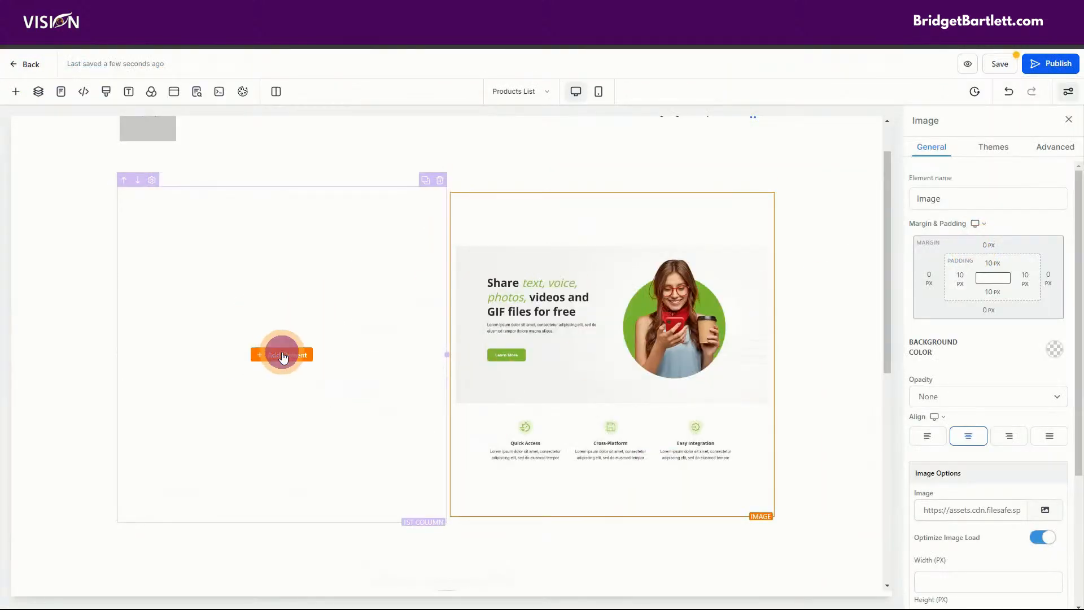
left_click_drag(145, 230, 395, 316)
left_click_drag(162, 354, 409, 356)
type("We")
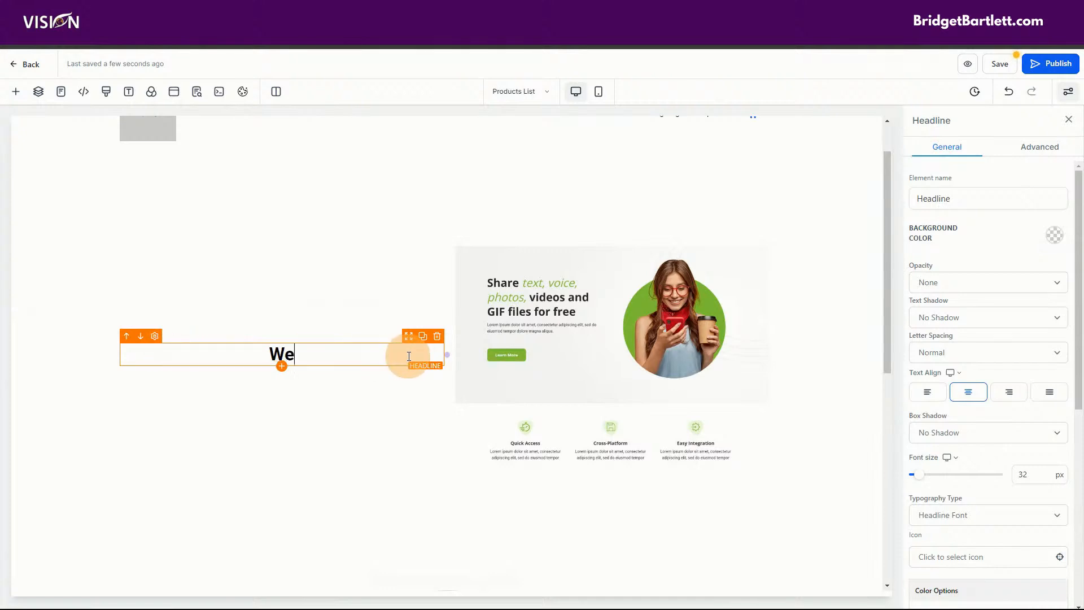
type("lcome to")
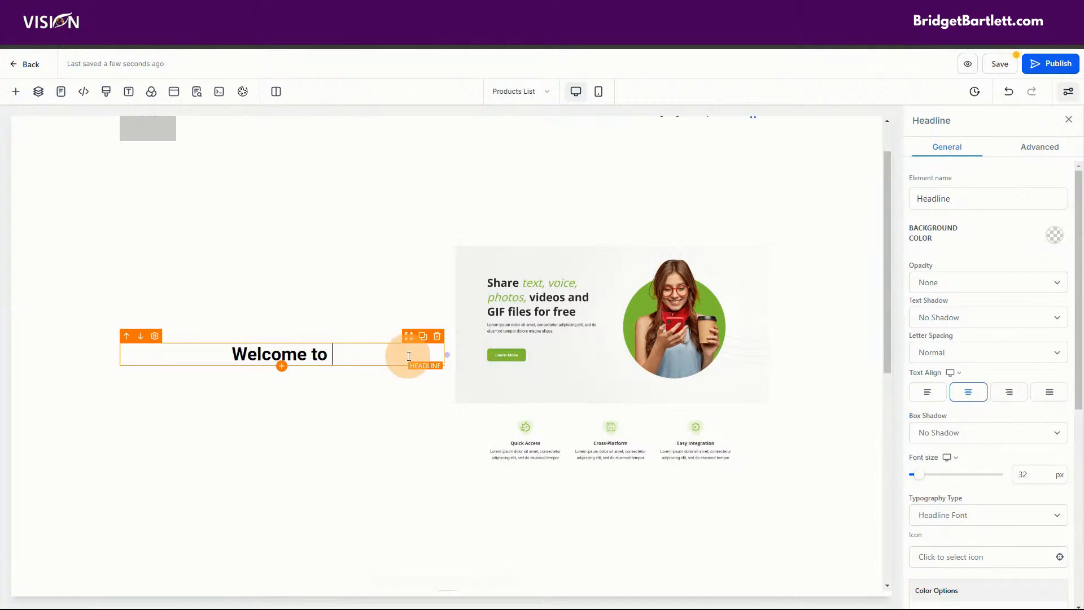
type(" the Template")
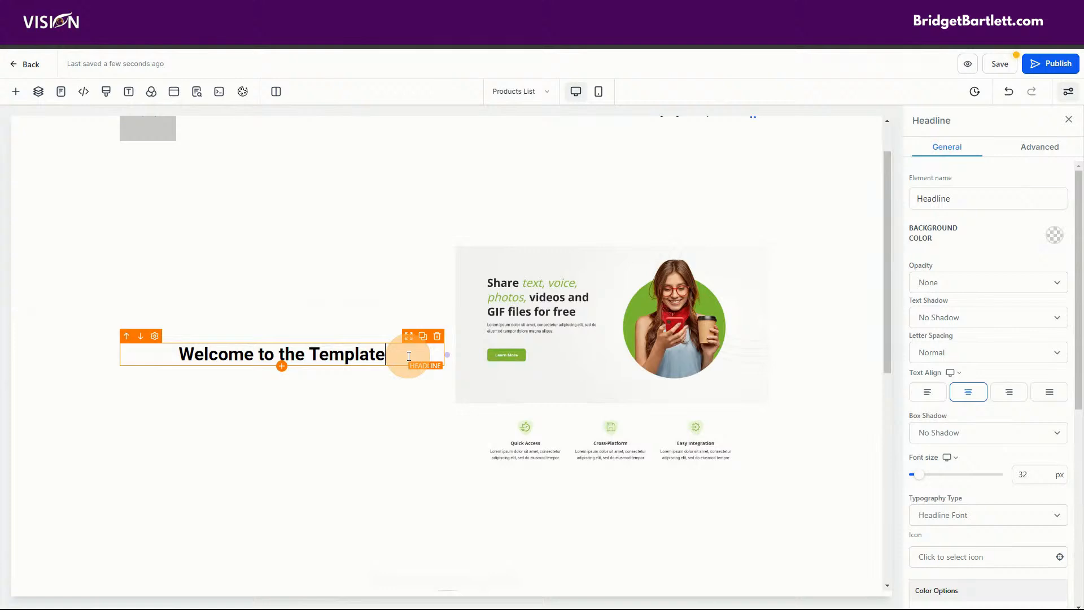
type(" Shop")
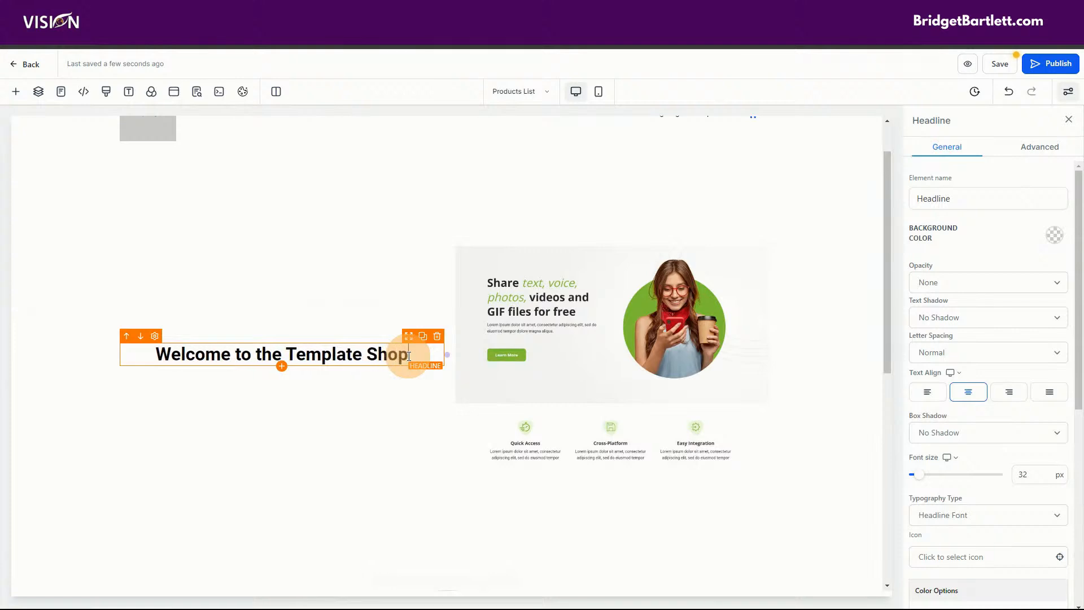
Step: Add a button element directly below the "Welcome to the Template Shop" headline
left_click(283, 367)
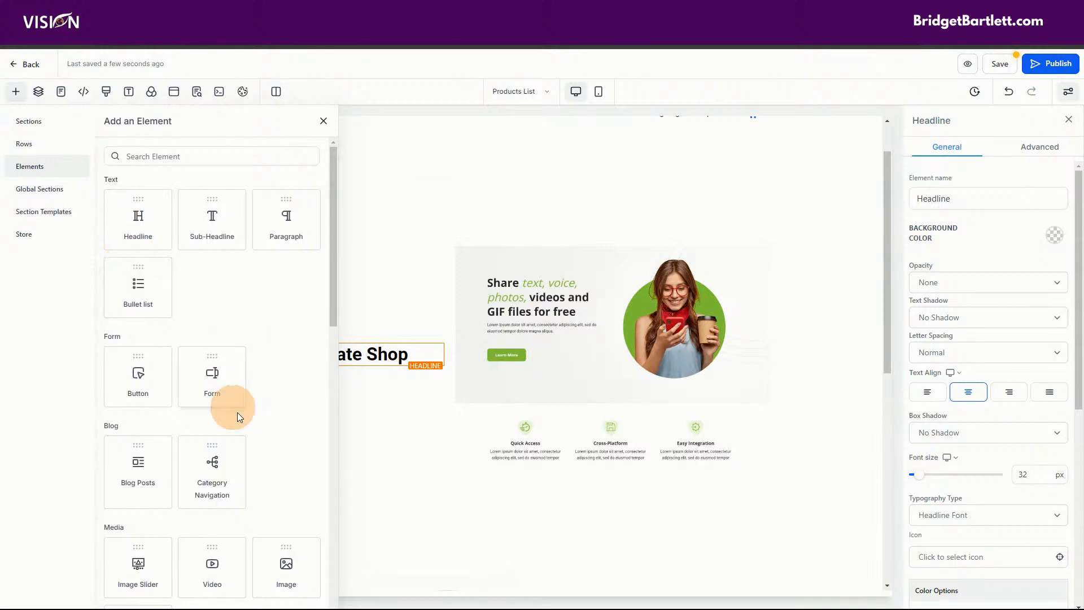
scroll(305, 446, "down", 5)
scroll(277, 474, "down", 4)
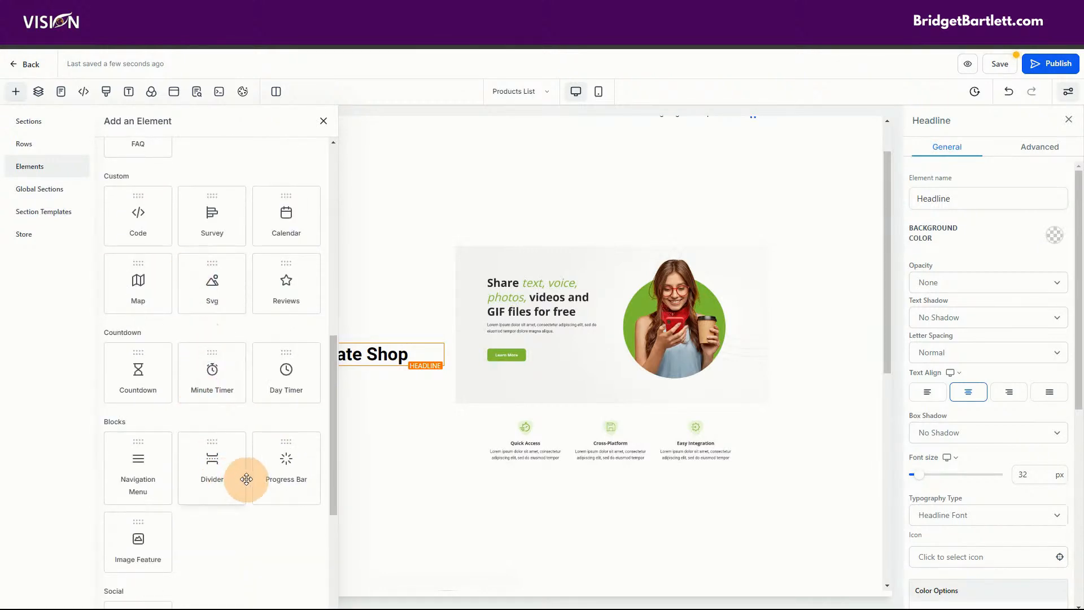
scroll(231, 463, "up", 4)
scroll(121, 286, "up", 3)
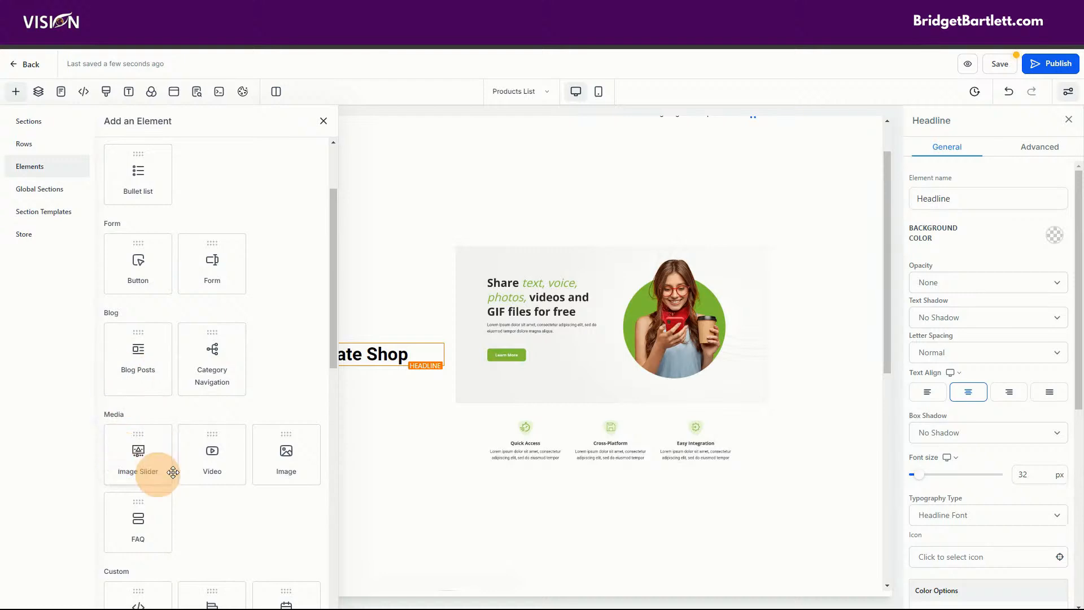
scroll(244, 380, "up", 1)
scroll(244, 380, "up", 2)
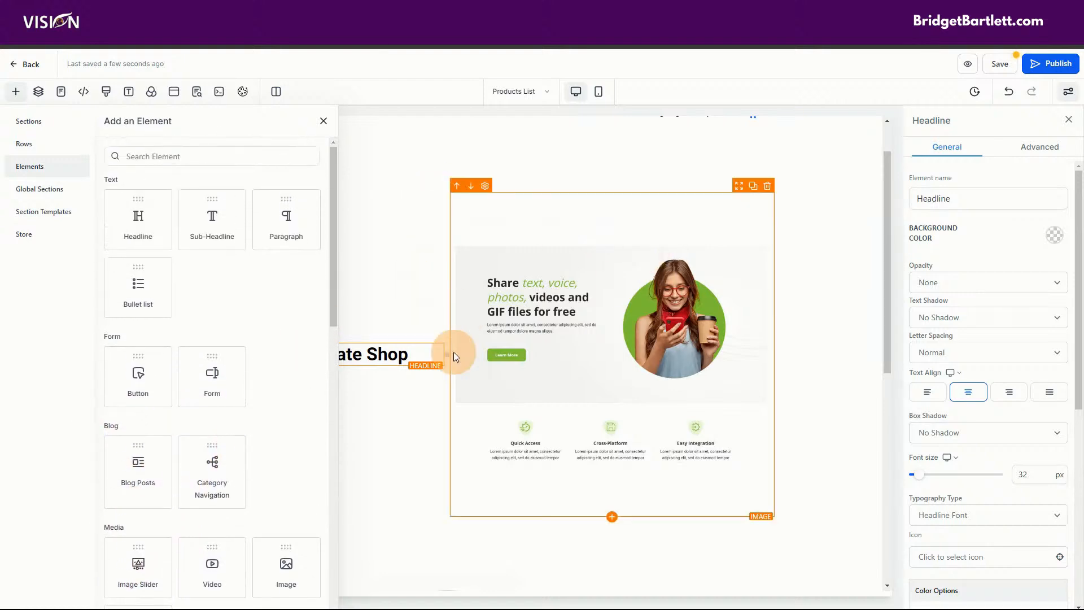
scroll(283, 395, "down", 4)
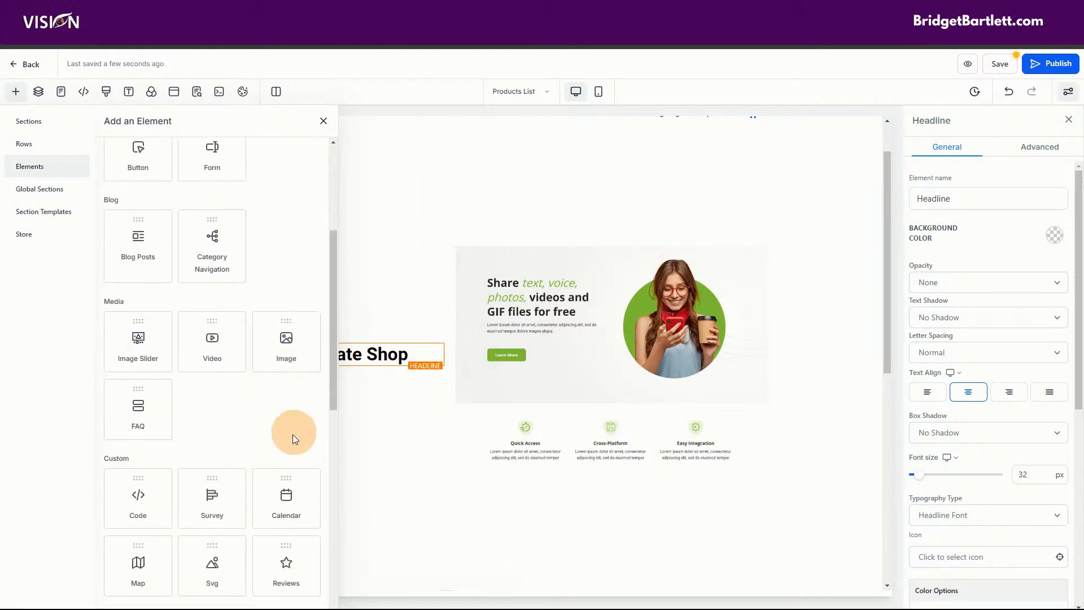
scroll(262, 497, "down", 3)
scroll(278, 516, "down", 4)
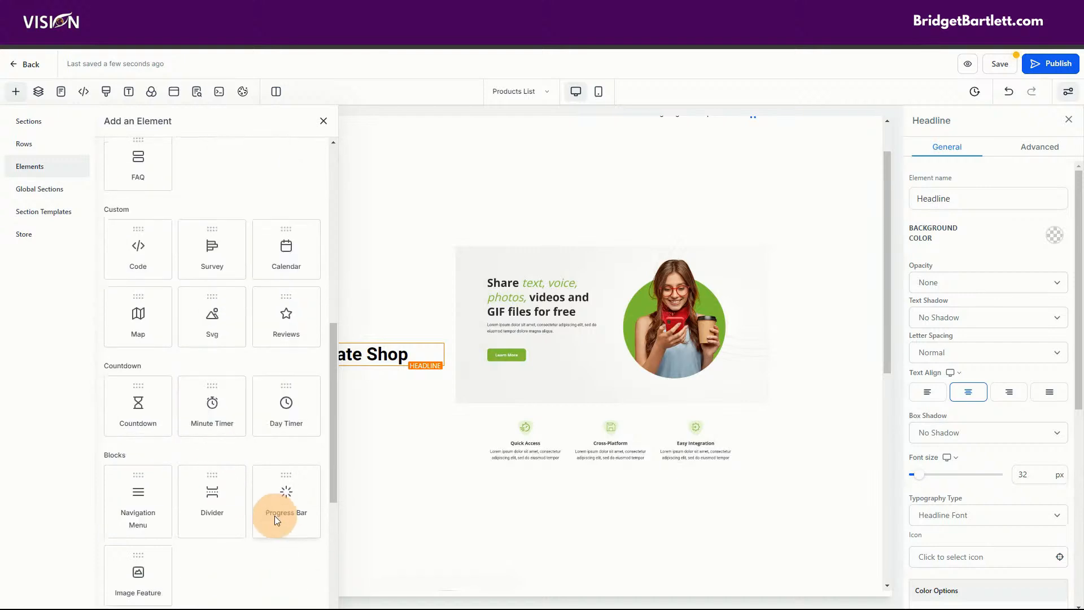
scroll(249, 516, "up", 8)
scroll(214, 362, "up", 3)
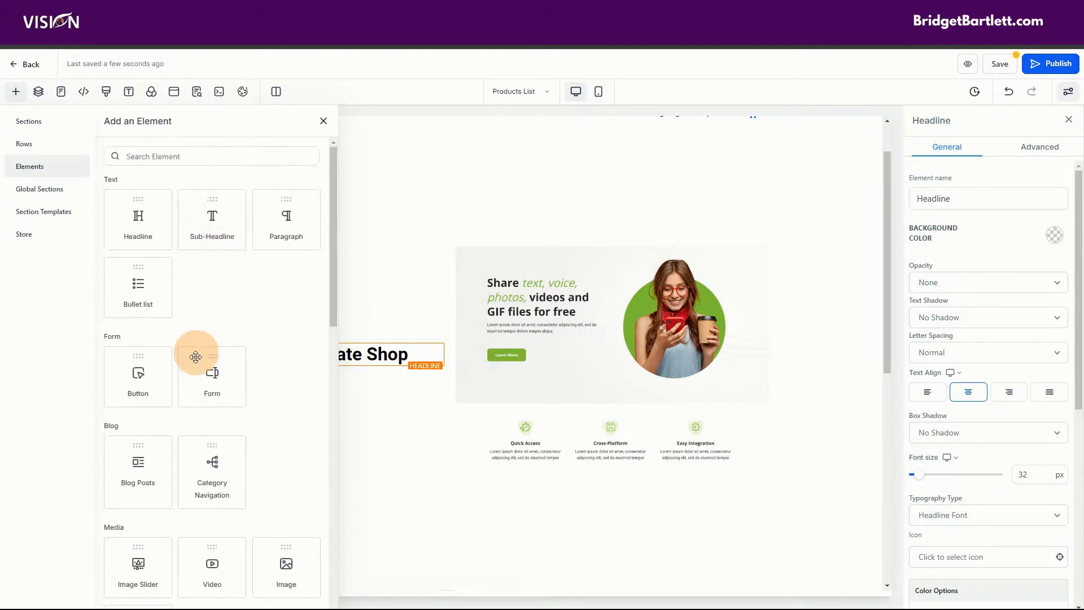
left_click_drag(144, 374, 277, 370)
Step: Set the Click to Sign Up button's action to Website URL and paste the app.myvisionagency.com page address as its link
left_click(1056, 236)
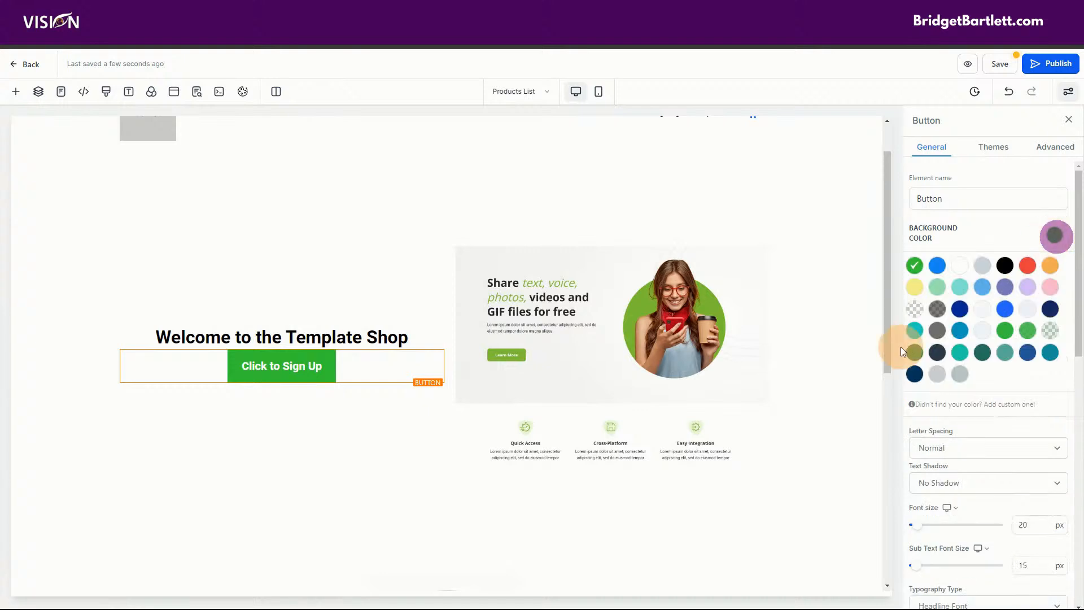
left_click(253, 372)
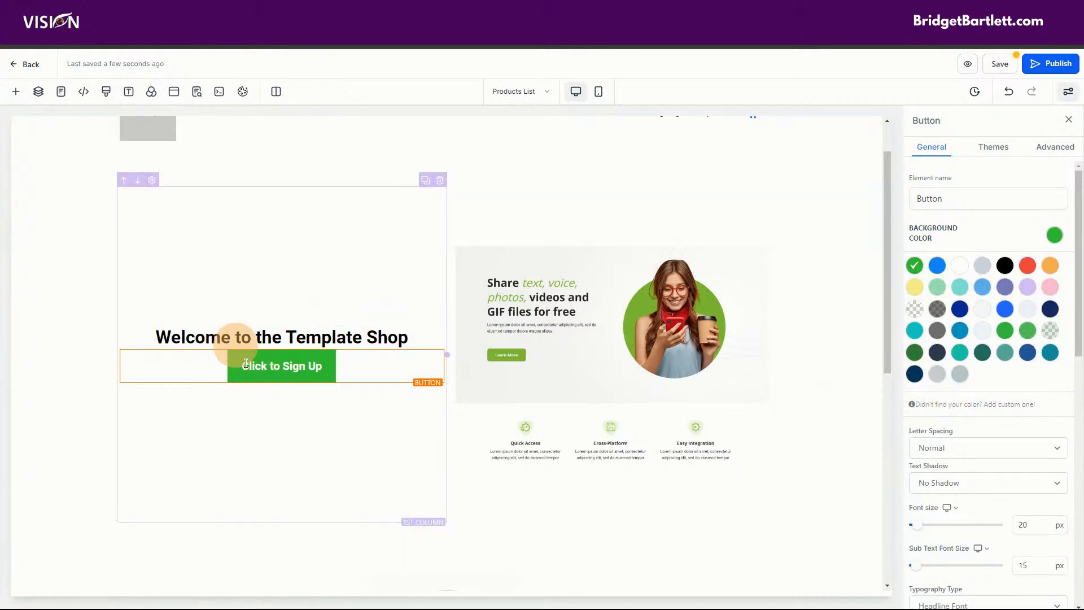
left_click(310, 367)
scroll(958, 520, "down", 10)
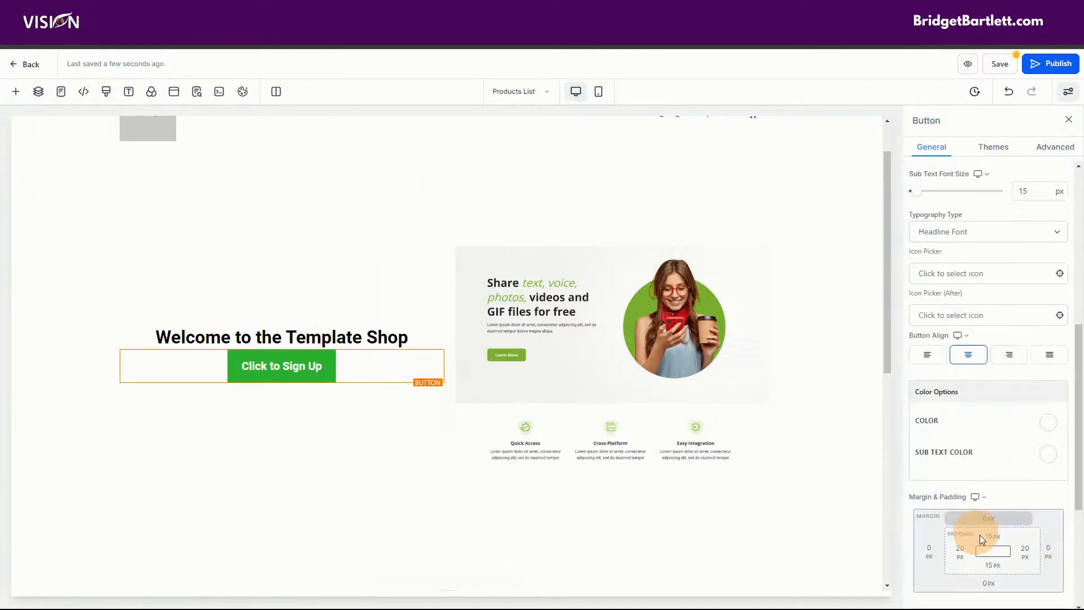
left_click(973, 550)
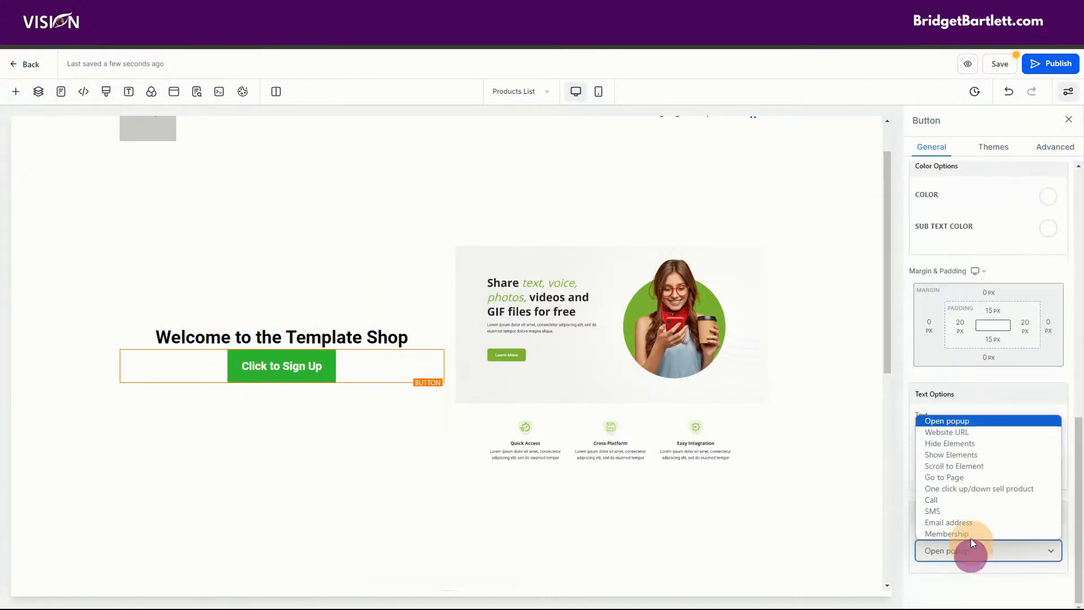
left_click(938, 433)
left_click(954, 576)
key("ctrl+v")
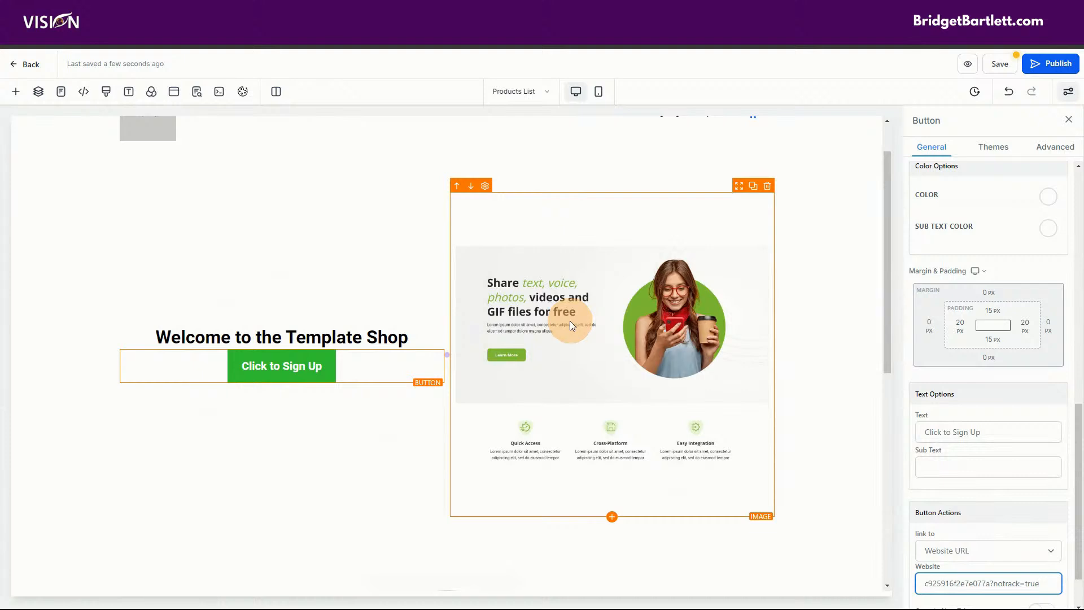
Step: Save the Products List page and preview it, checking the new welcome section and the product list
scroll(847, 430, "down", 5)
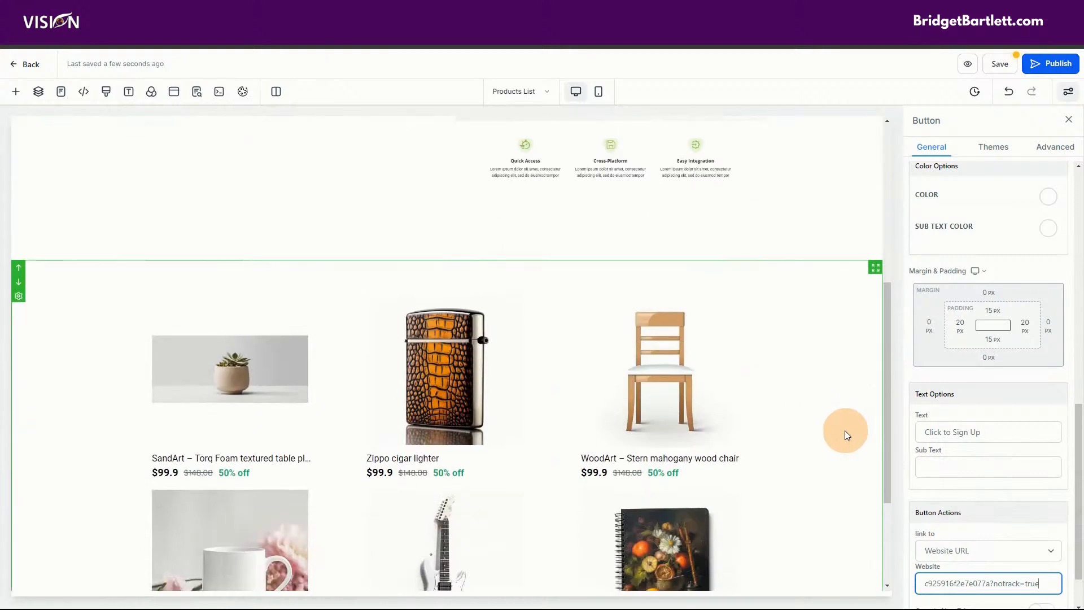
scroll(830, 423, "up", 5)
left_click(988, 65)
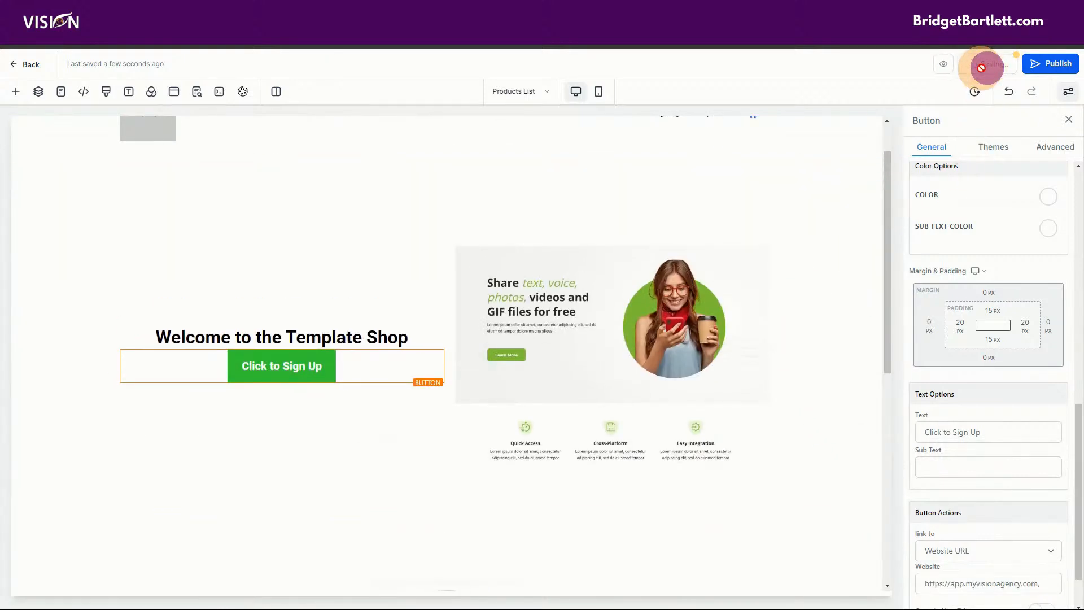
left_click(968, 64)
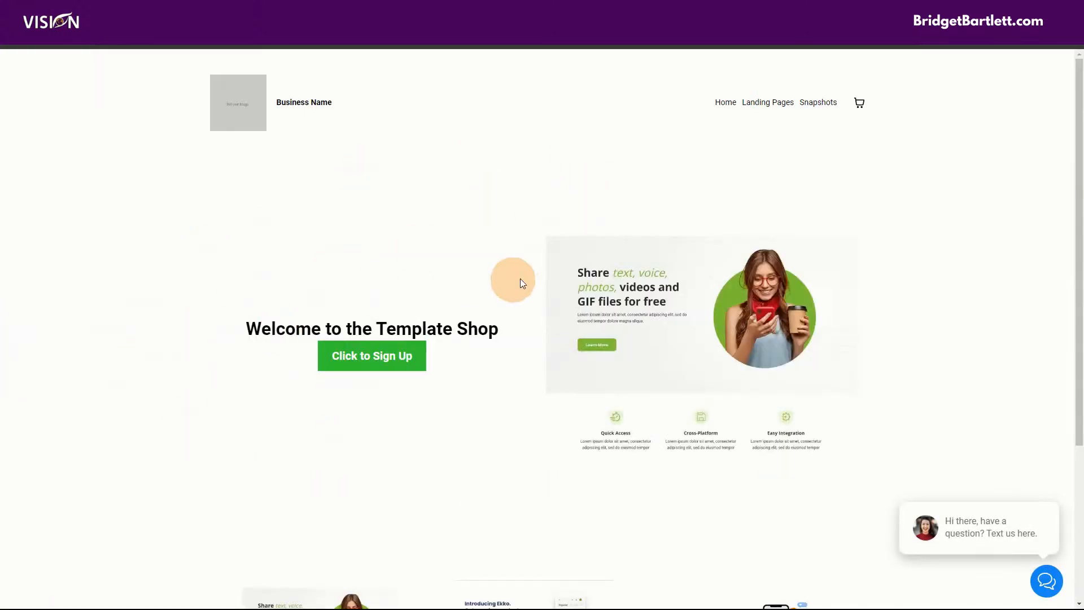
scroll(459, 279, "down", 3)
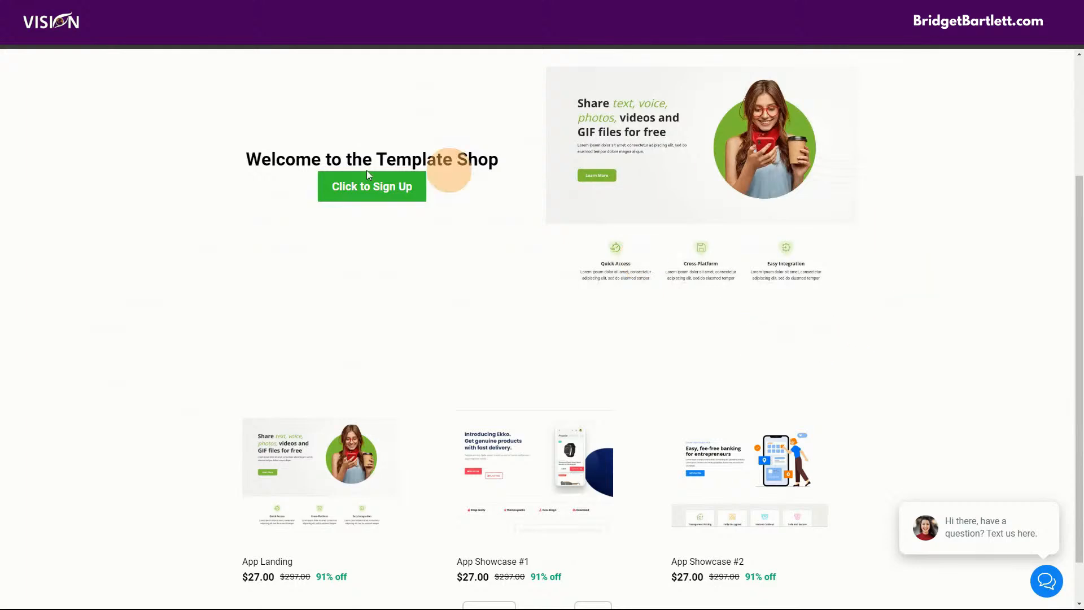
scroll(516, 380, "down", 1)
Step: View the App Showcase #1 product page in the preview, then return to the product list and close the popup
left_click(562, 418)
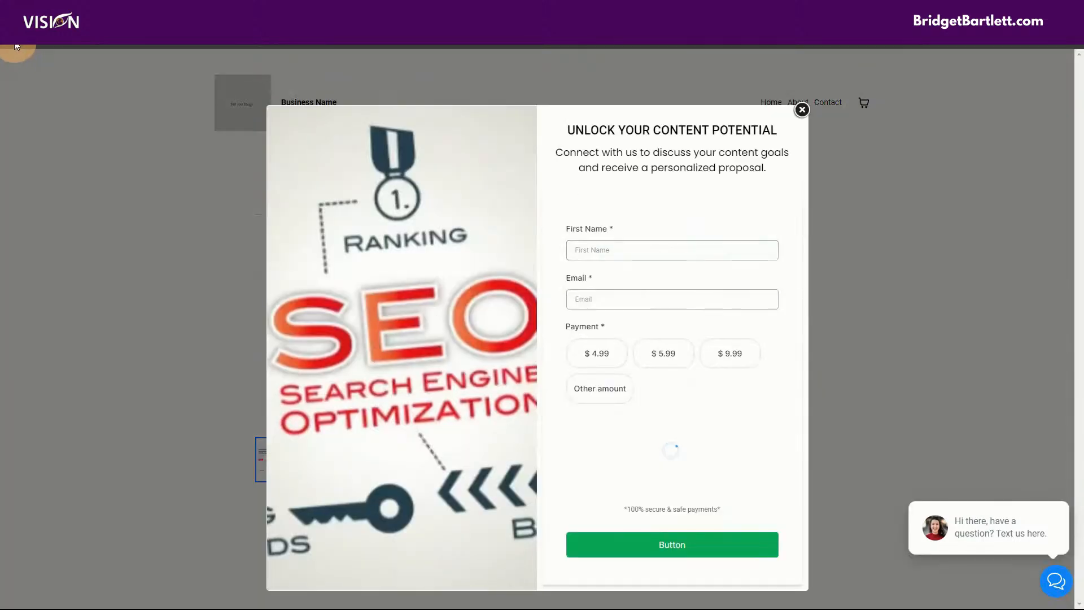
left_click(13, 35)
scroll(361, 422, "down", 4)
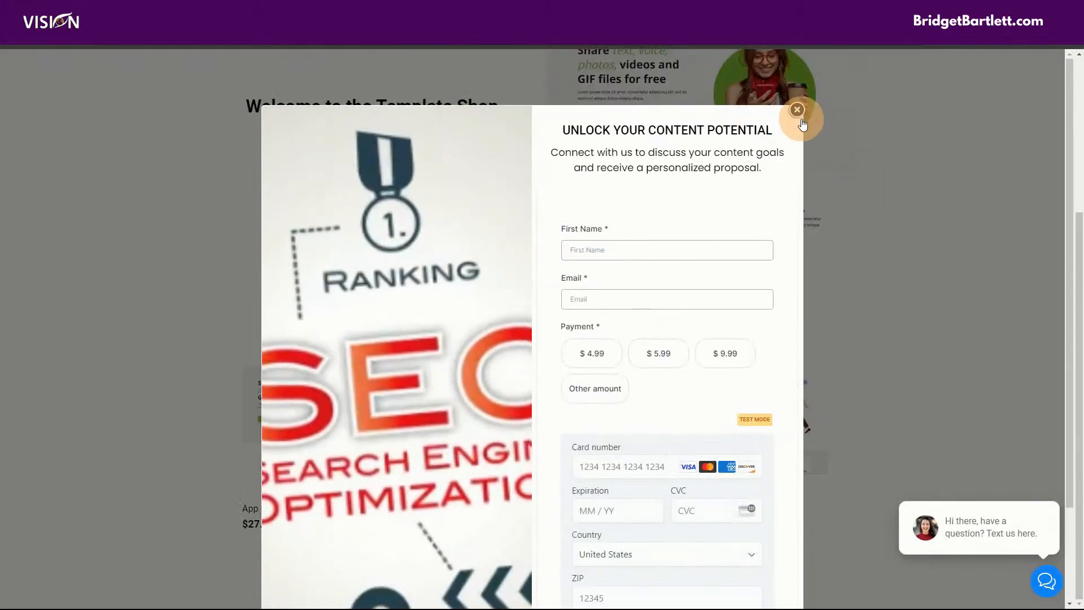
left_click(796, 109)
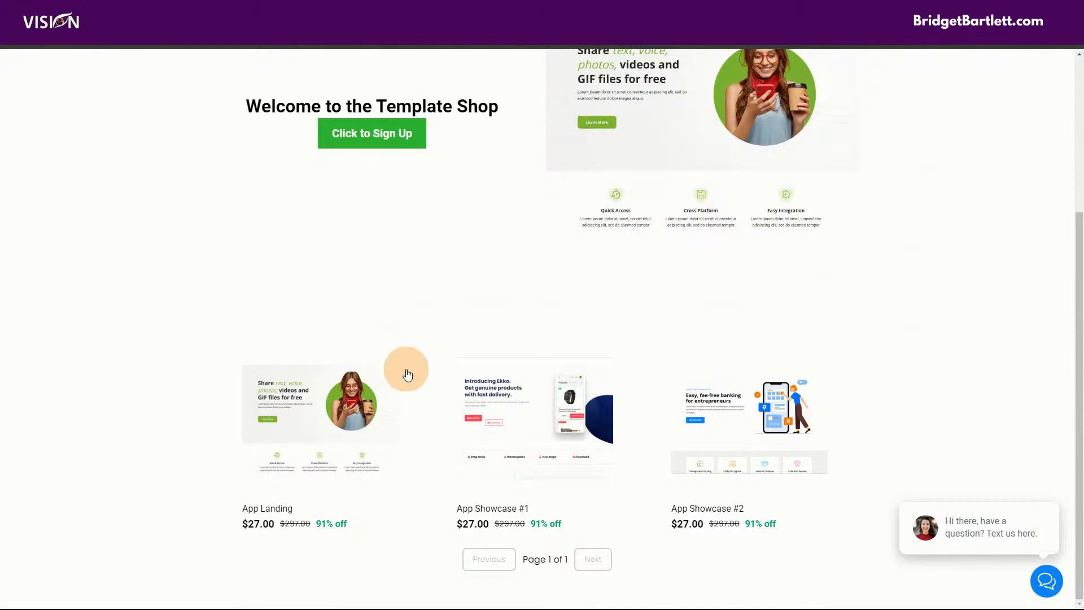
scroll(407, 373, "up", 4)
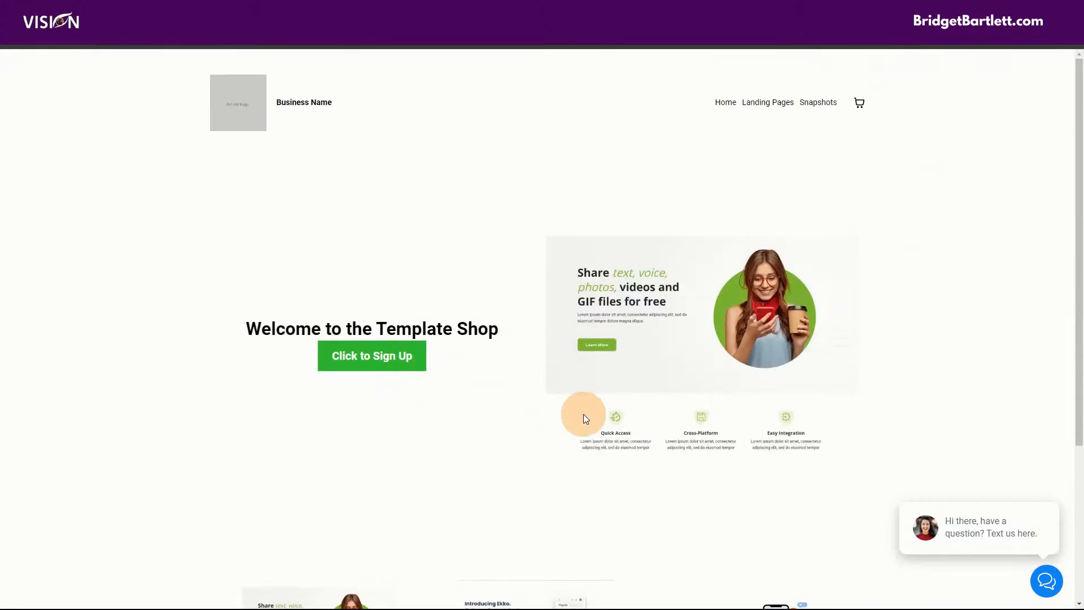